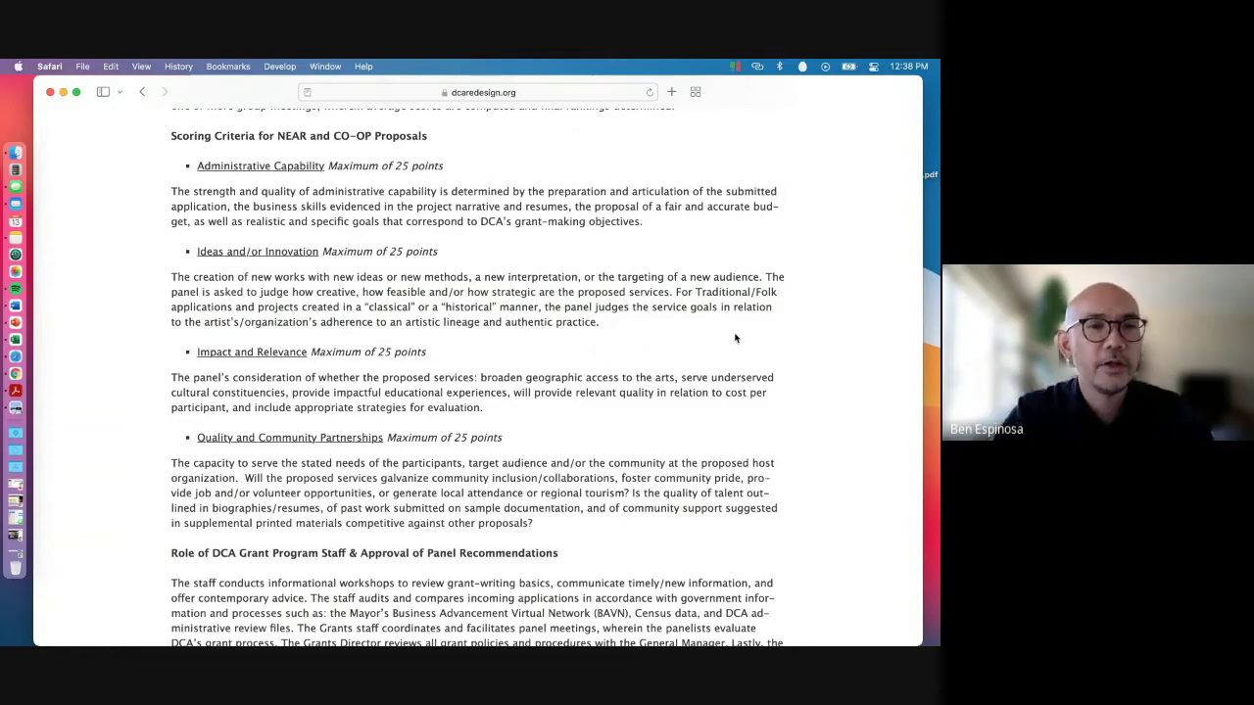
Open the Instructions to Apply page and review its cover page and narrative requirements
{"action": "scroll", "coordinate": [707, 333], "scroll_direction": "up", "scroll_amount": 5}
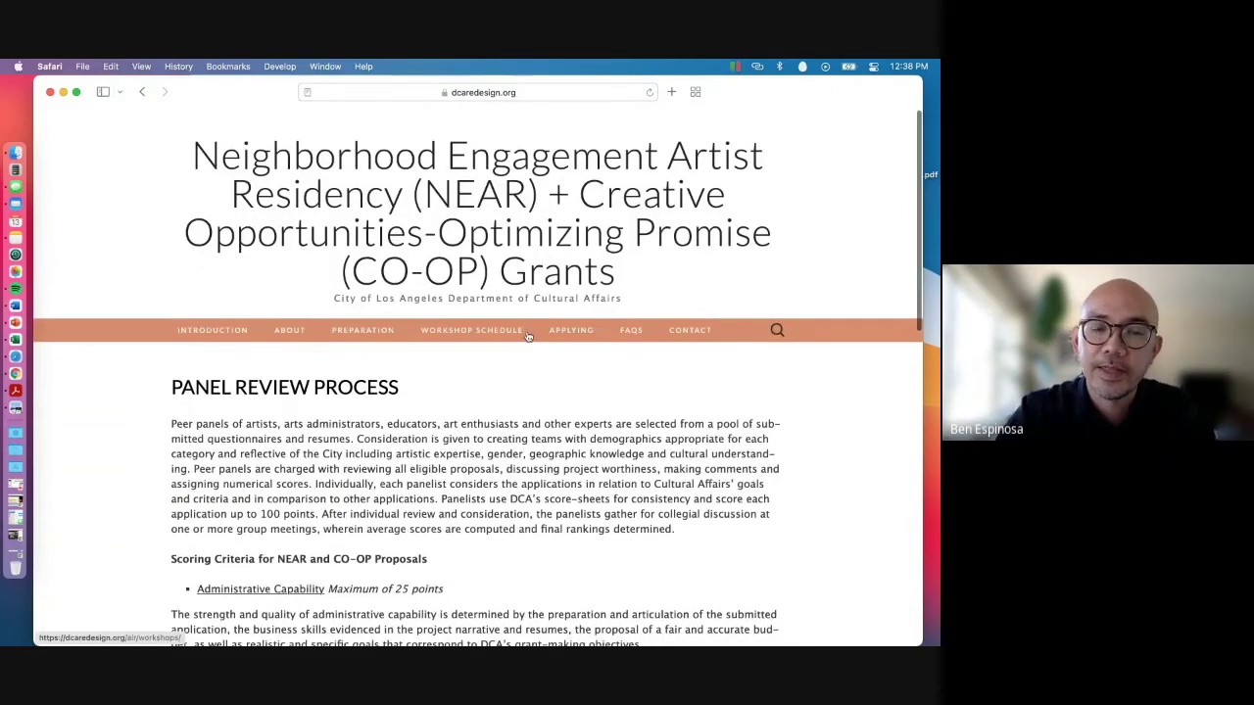
{"action": "mouse_move", "coordinate": [575, 336]}
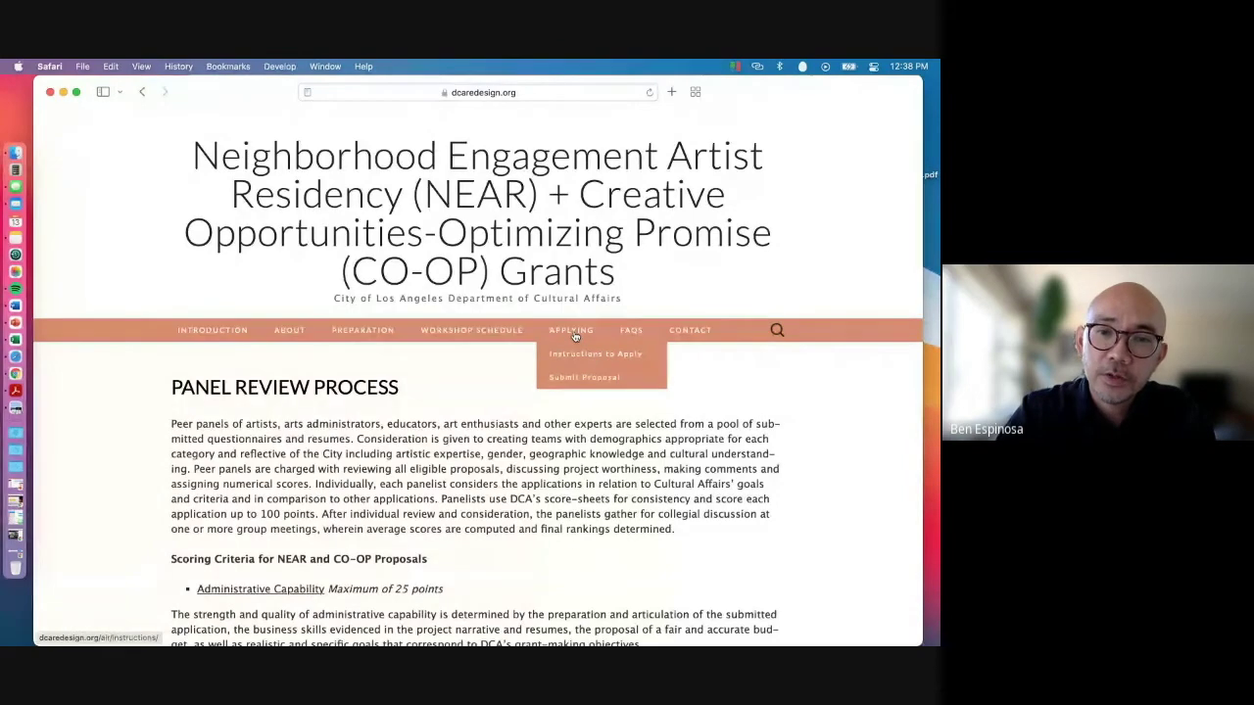
{"action": "left_click", "coordinate": [574, 351]}
{"action": "scroll", "coordinate": [574, 350], "scroll_direction": "down", "scroll_amount": 1}
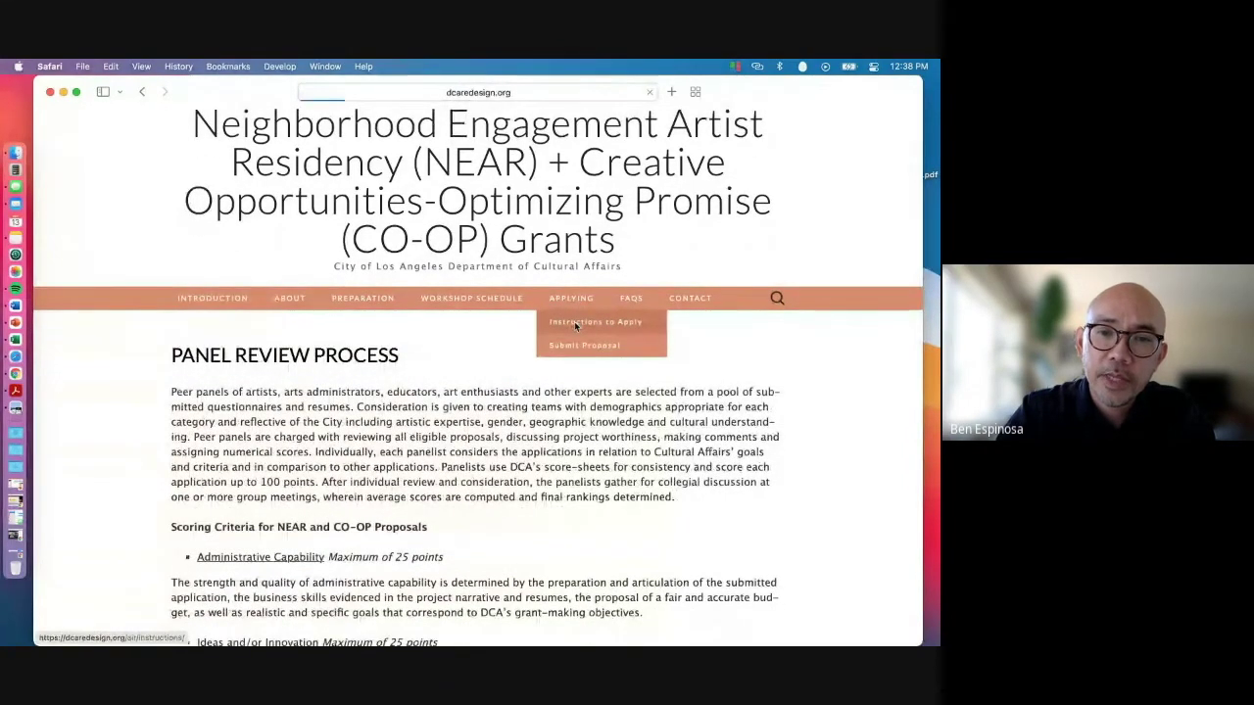
{"action": "left_click", "coordinate": [575, 323]}
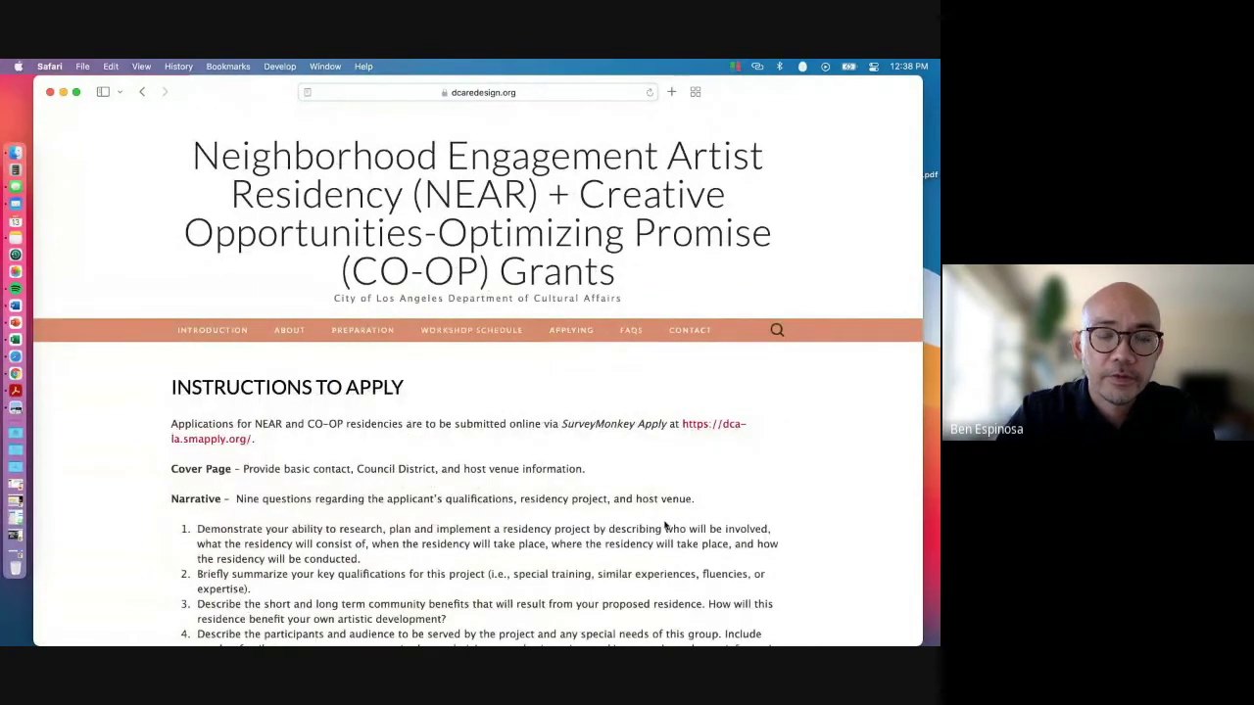
{"action": "scroll", "coordinate": [685, 519], "scroll_direction": "down", "scroll_amount": 3}
{"action": "scroll", "coordinate": [686, 523], "scroll_direction": "down", "scroll_amount": 1}
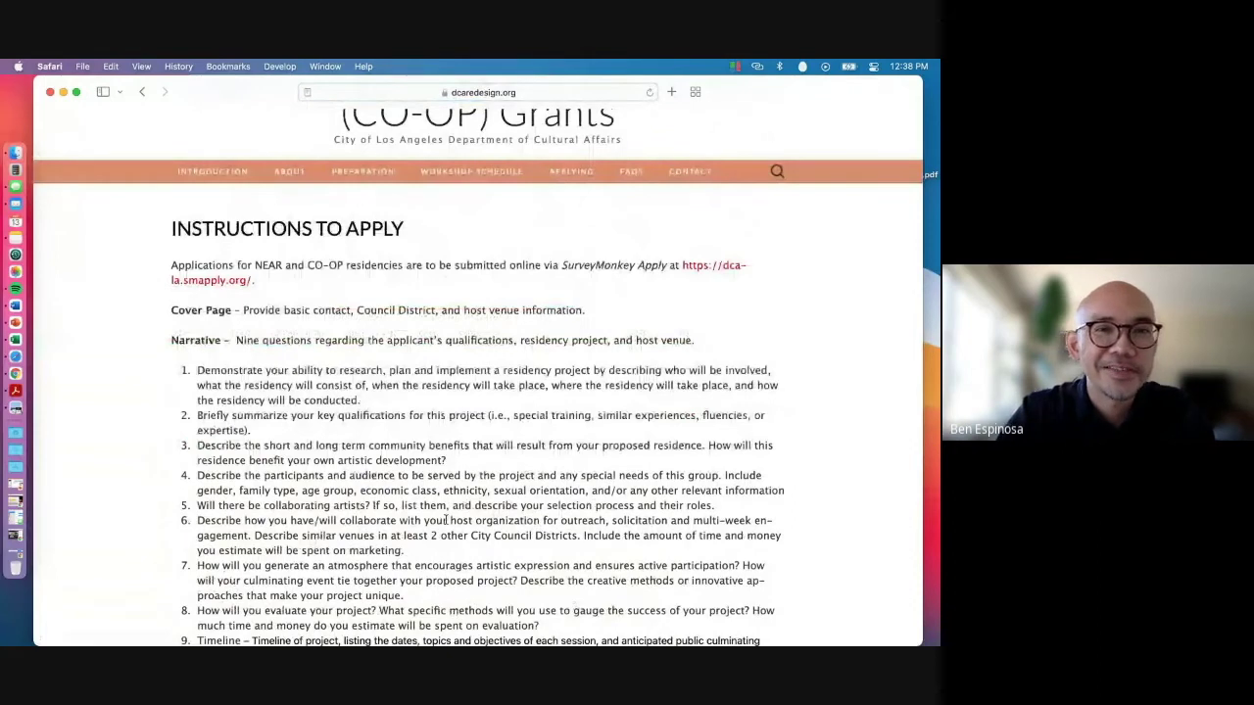
{"action": "scroll", "coordinate": [447, 520], "scroll_direction": "up", "scroll_amount": 2}
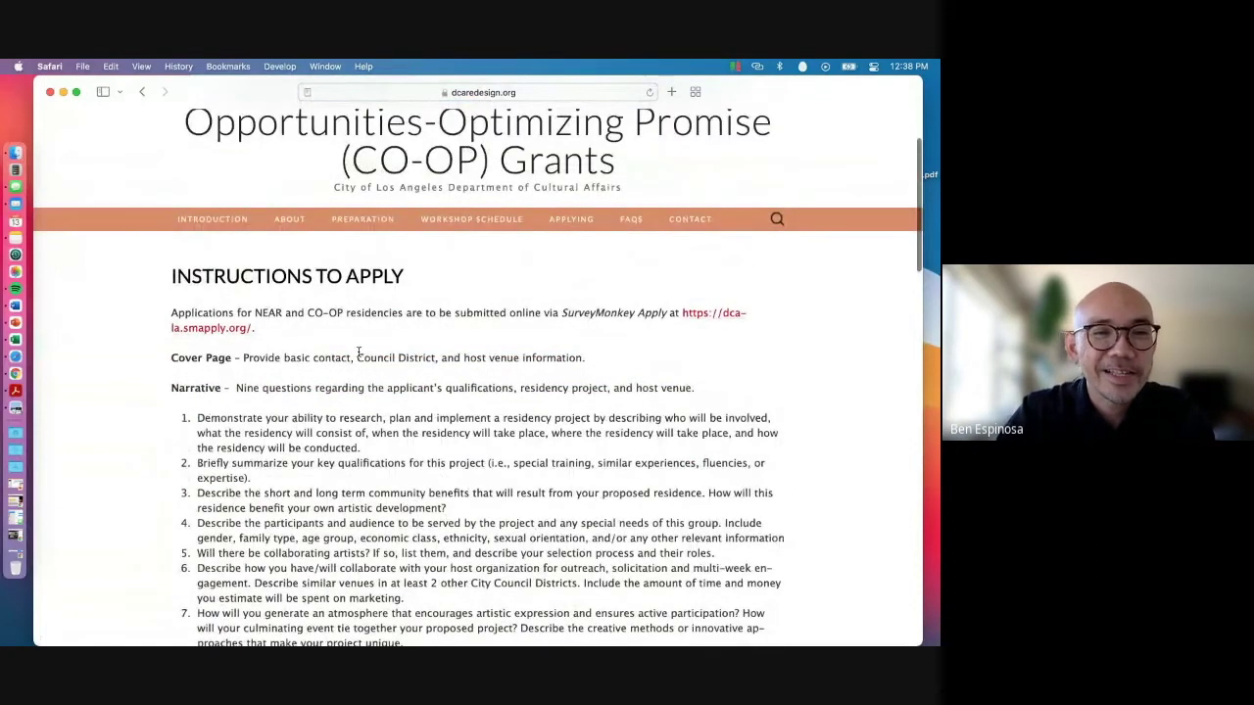
Open the SurveyMonkey Apply site linked in the instructions and log out of the current account
{"action": "left_click", "coordinate": [209, 331]}
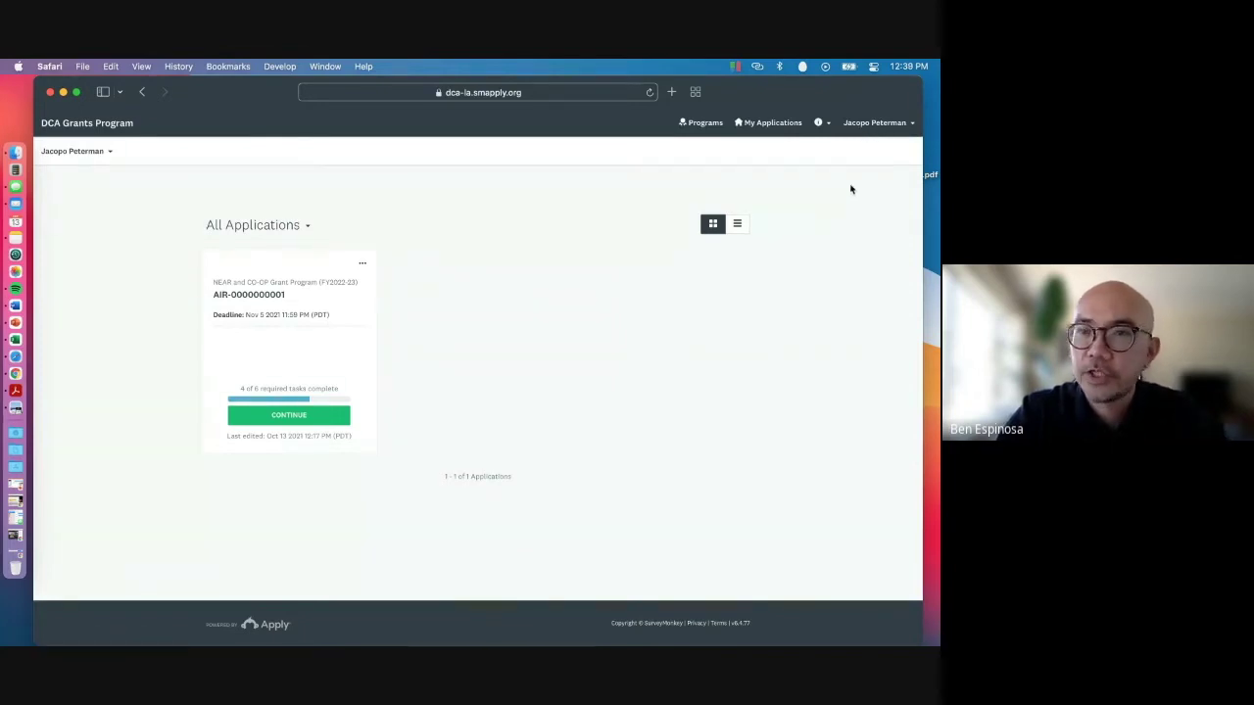
{"action": "left_click", "coordinate": [911, 126]}
{"action": "left_click", "coordinate": [848, 184]}
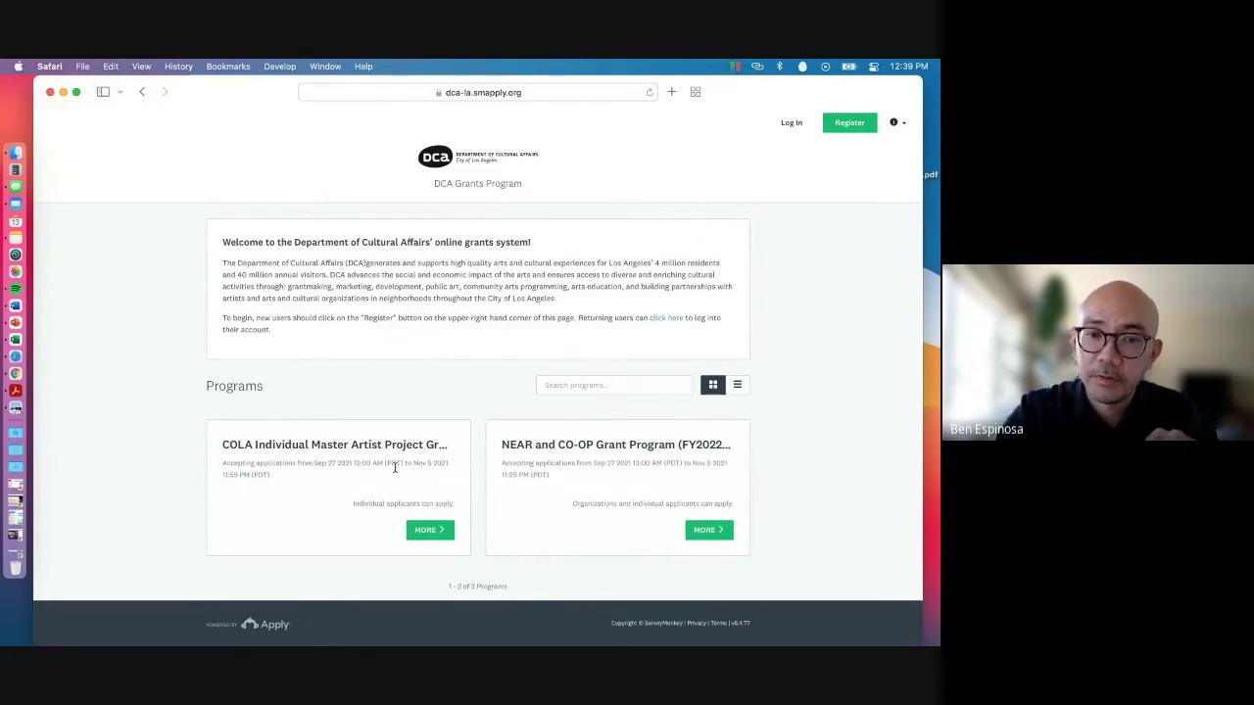
Highlight the NEAR and CO-OP Grant Program title on the welcome page and open the applicant registration form
{"action": "left_click_drag", "start_coordinate": [502, 446], "coordinate": [678, 446]}
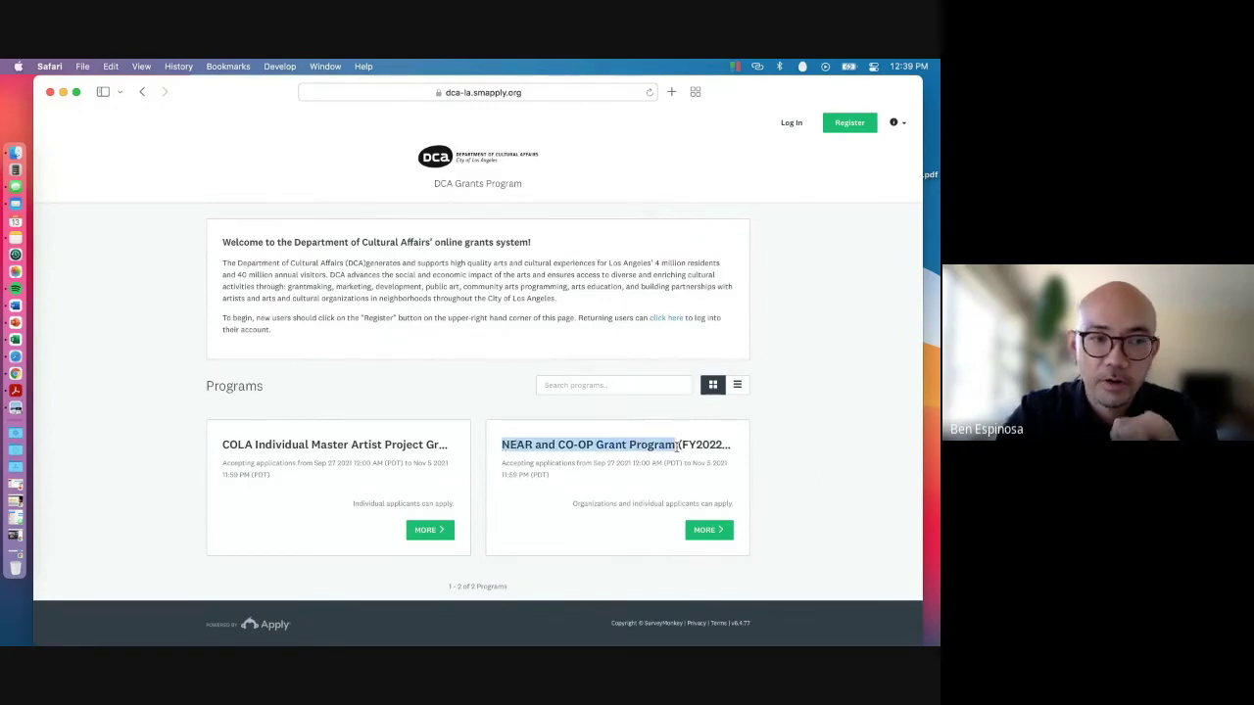
{"action": "left_click", "coordinate": [826, 216]}
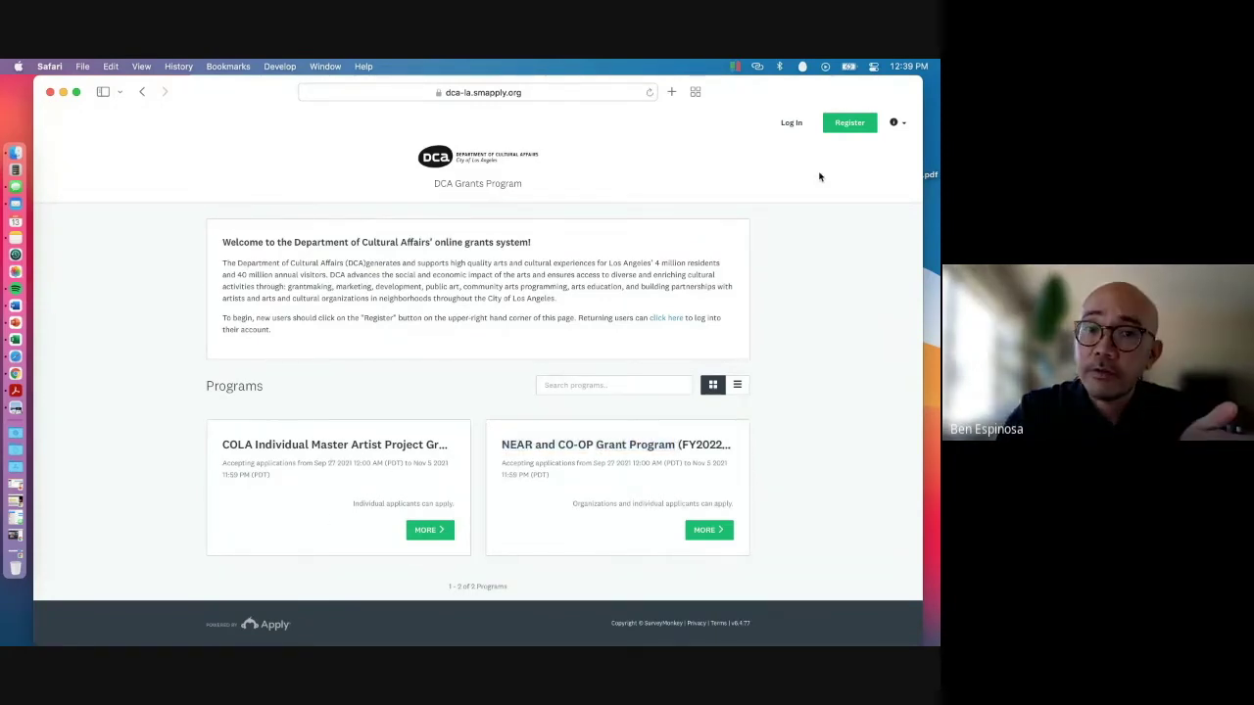
{"action": "left_click", "coordinate": [858, 126]}
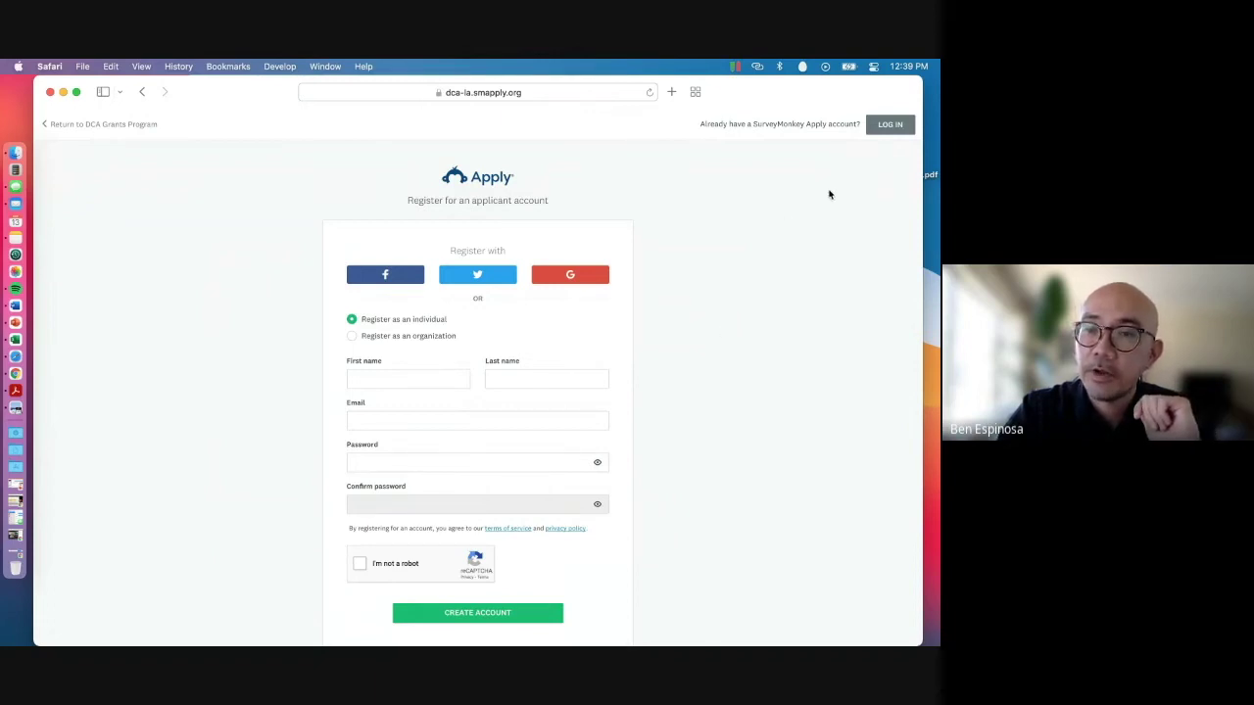
Switch from registration to login and log in with the saved e-mail and account password
{"action": "left_click", "coordinate": [891, 128]}
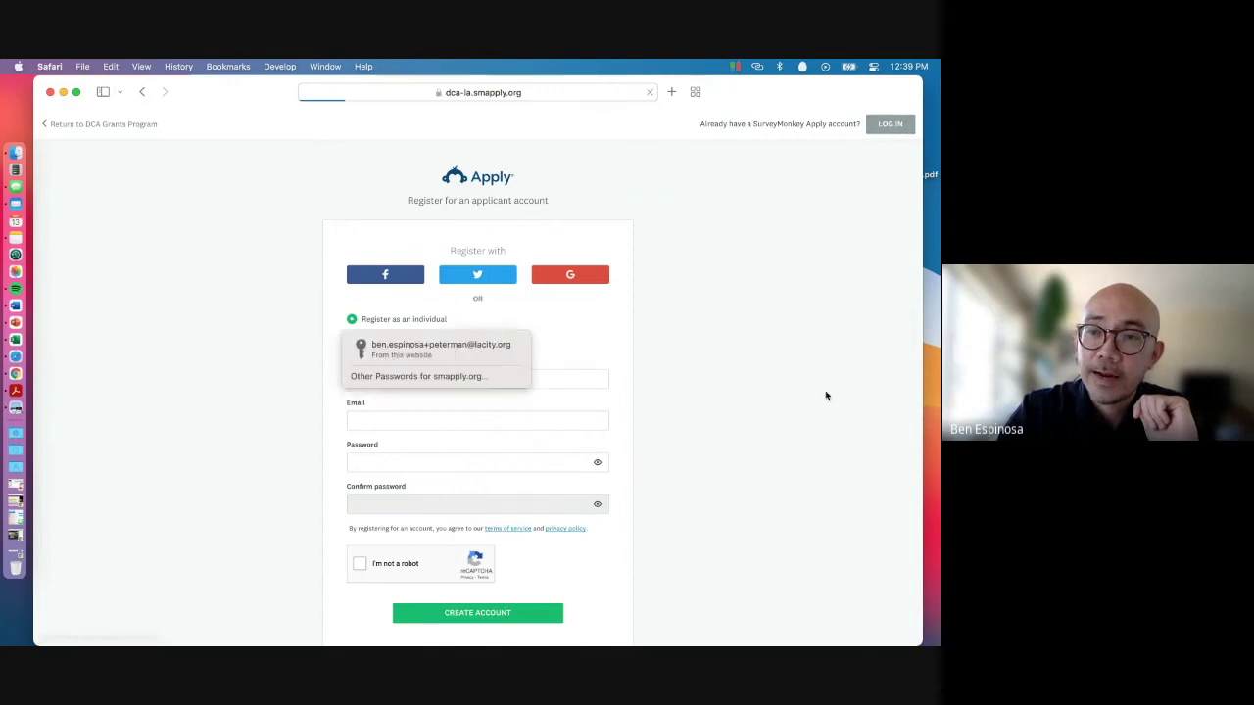
{"action": "left_click", "coordinate": [461, 348]}
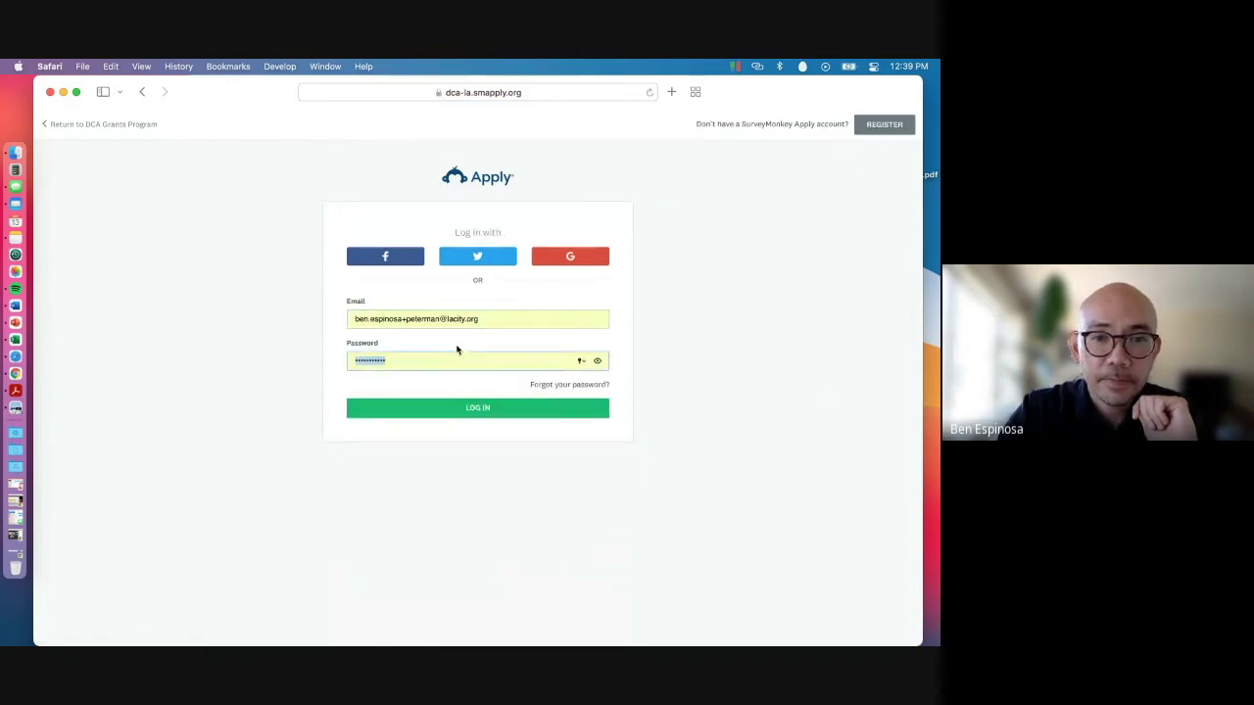
{"action": "left_click", "coordinate": [470, 408]}
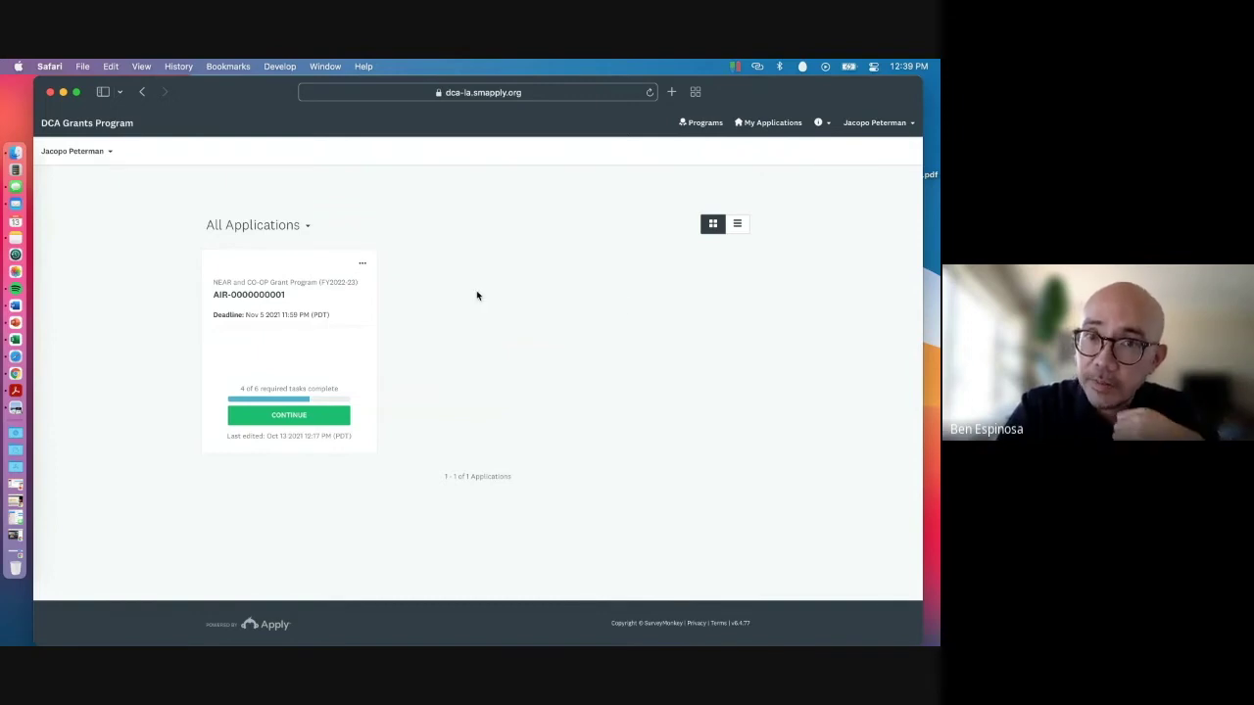
Open the existing application for the NEAR and CO-OP Grant Program from the list of programs
{"action": "left_click", "coordinate": [703, 123]}
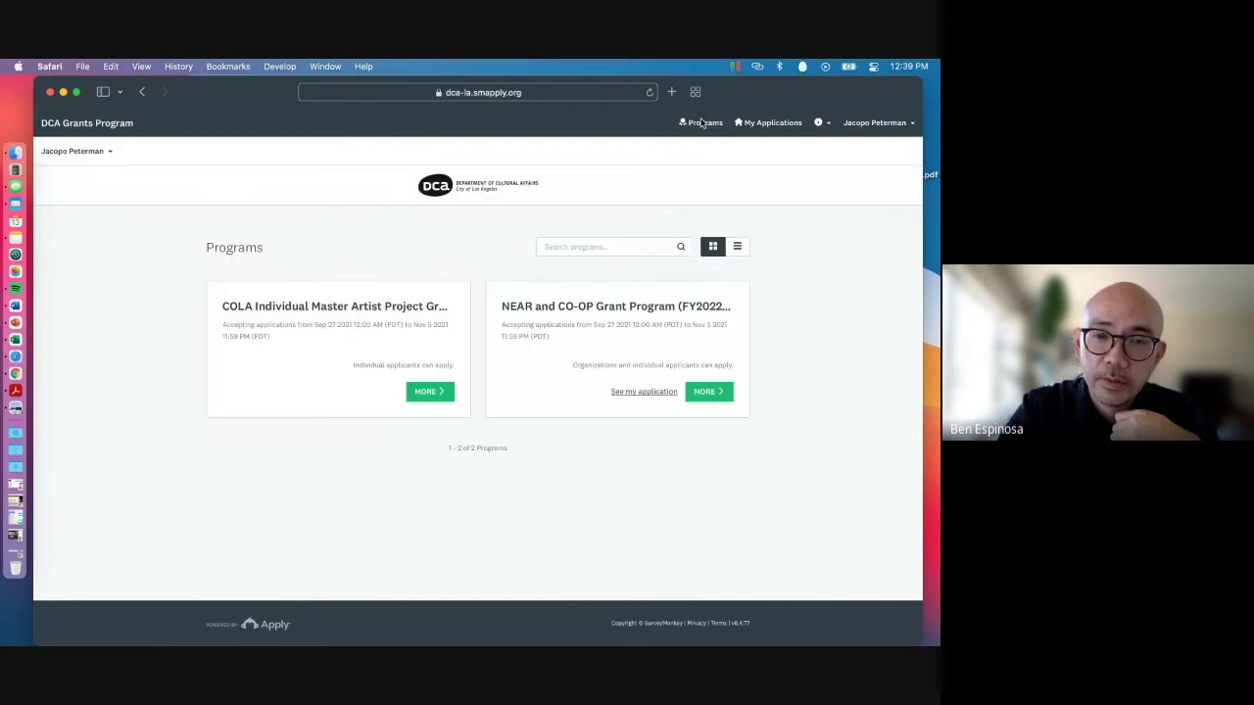
{"action": "left_click", "coordinate": [707, 393]}
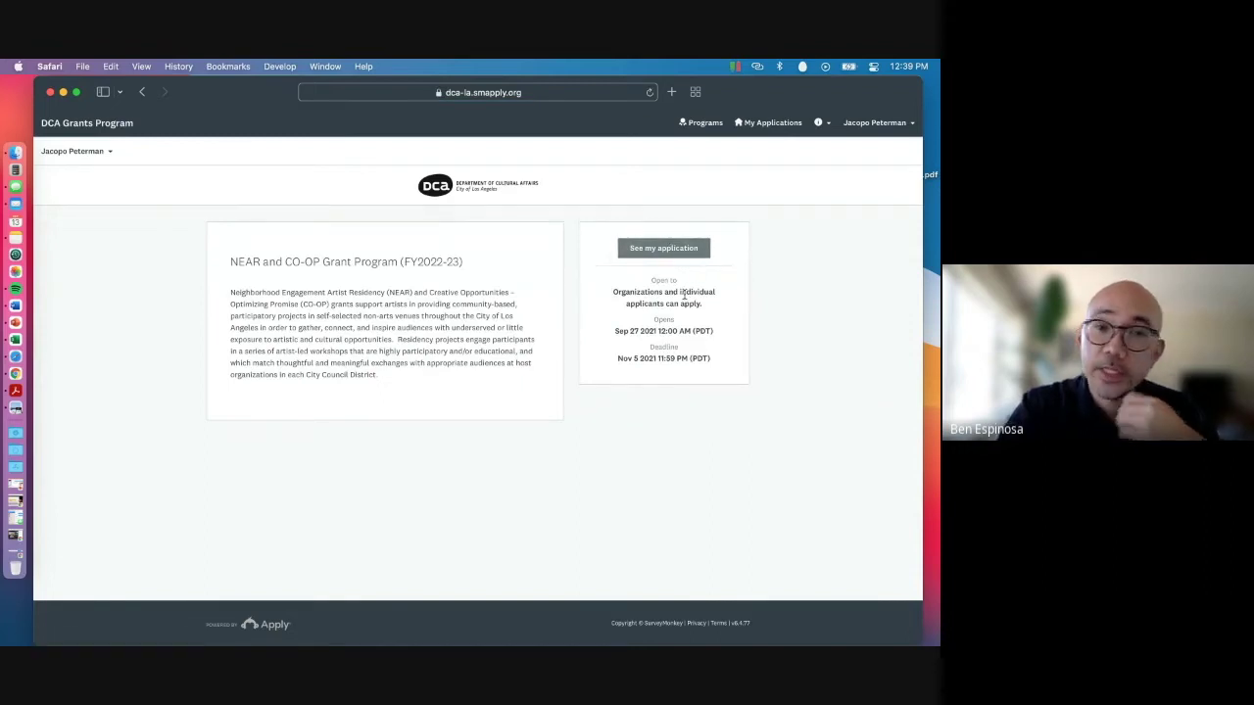
{"action": "left_click", "coordinate": [664, 251]}
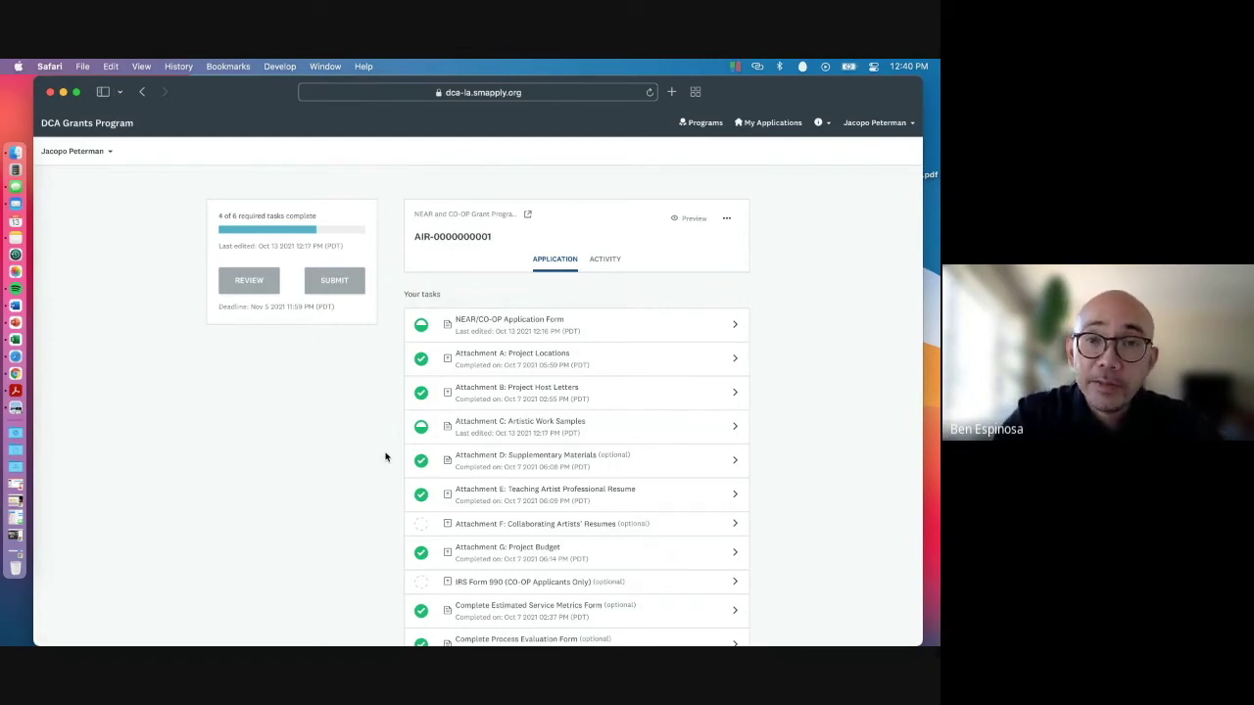
Review the application's required and optional tasks and open the NEAR/CO-OP Application Form
{"action": "scroll", "coordinate": [386, 454], "scroll_direction": "down", "scroll_amount": 3}
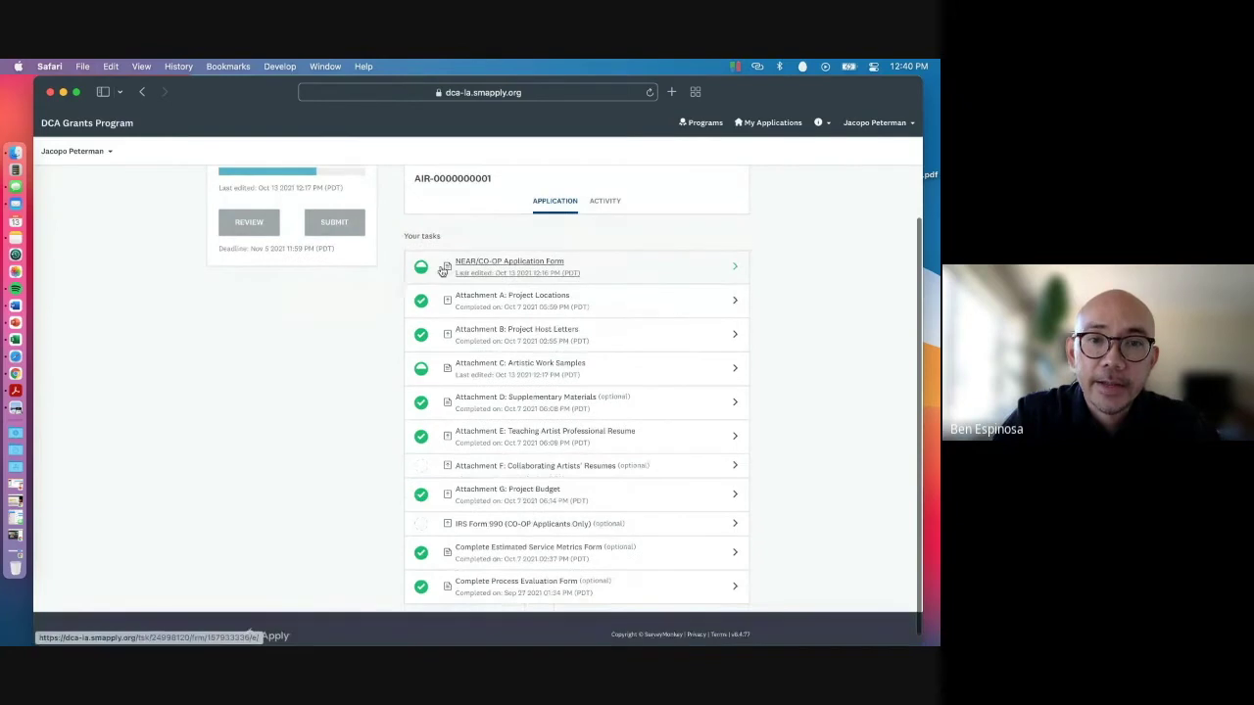
{"action": "scroll", "coordinate": [385, 348], "scroll_direction": "up", "scroll_amount": 1}
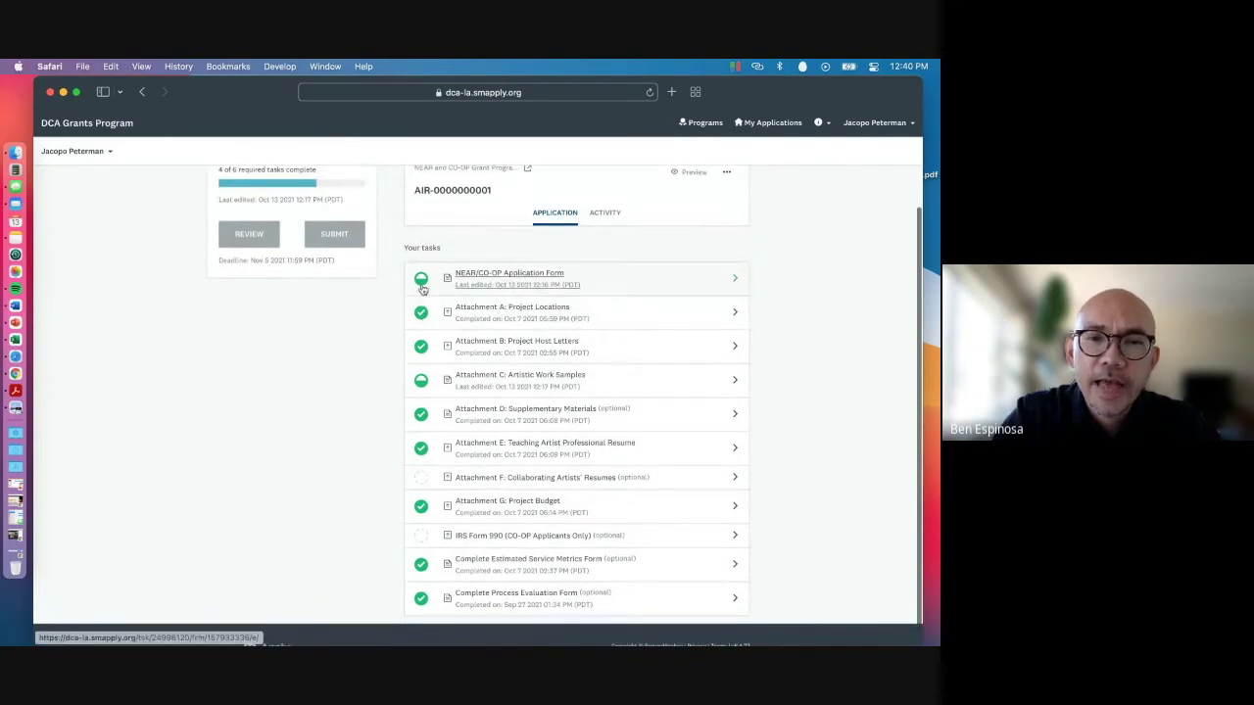
{"action": "scroll", "coordinate": [380, 333], "scroll_direction": "up", "scroll_amount": 2}
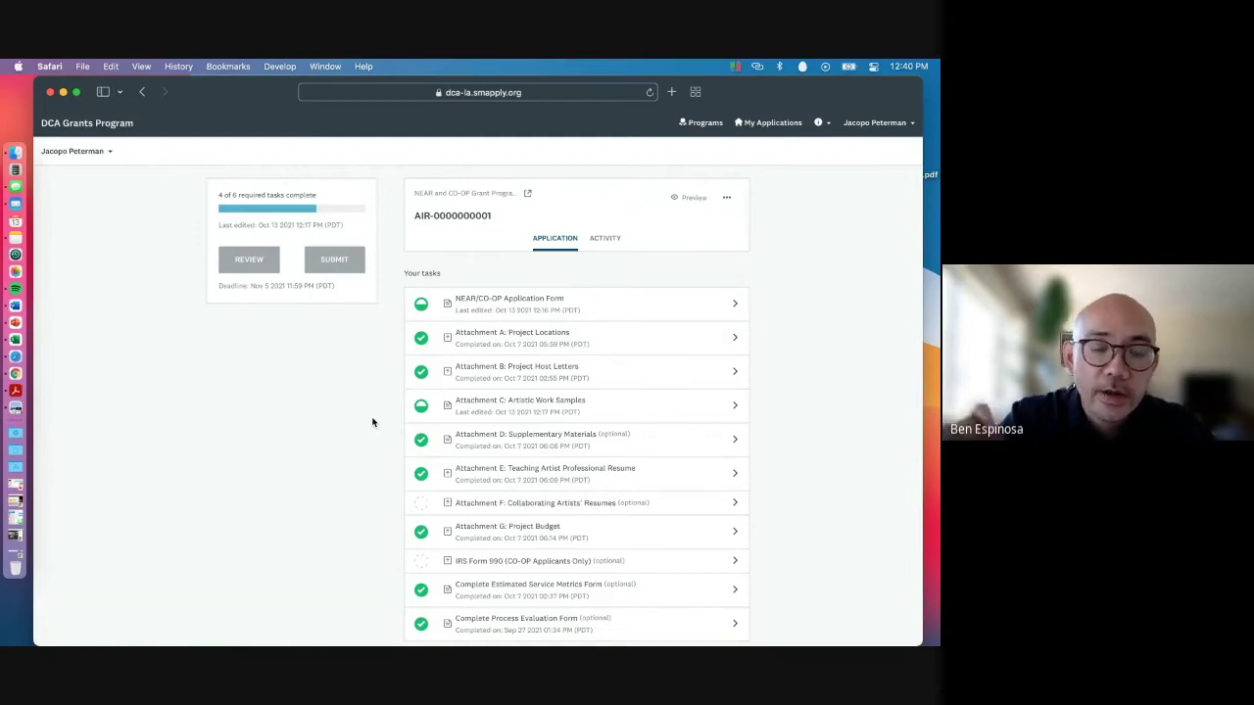
{"action": "scroll", "coordinate": [372, 422], "scroll_direction": "down", "scroll_amount": 2}
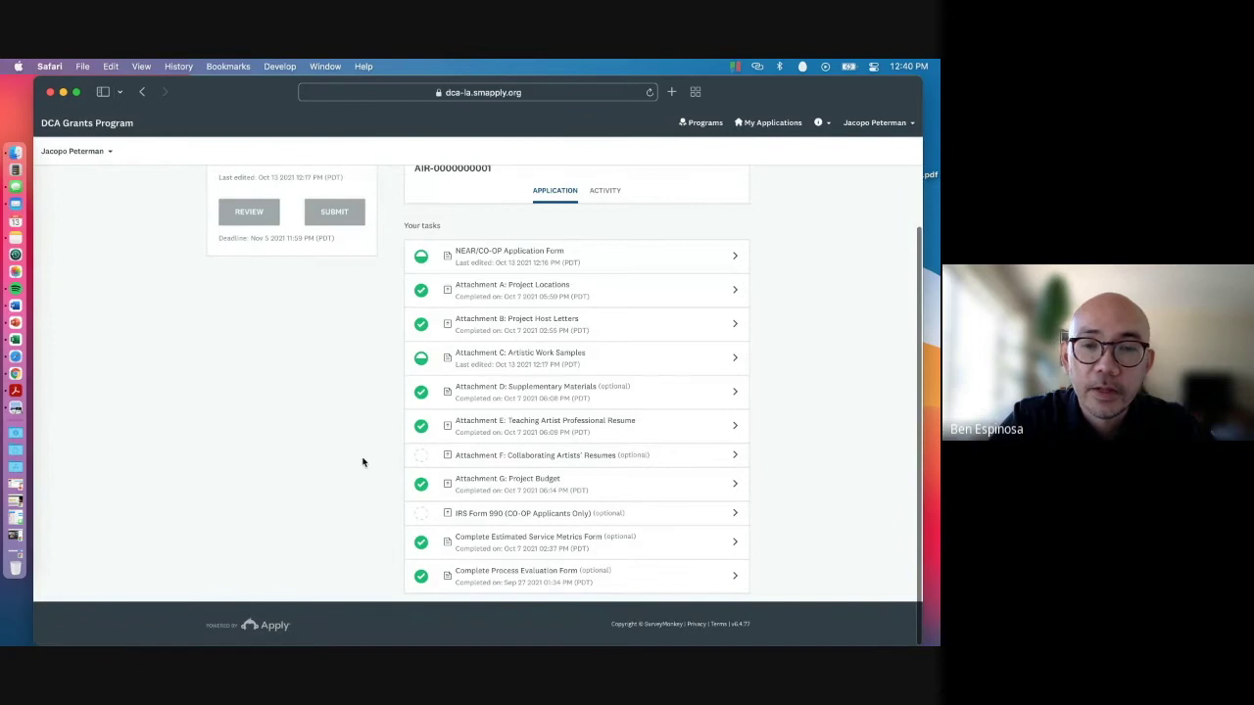
{"action": "scroll", "coordinate": [363, 463], "scroll_direction": "up", "scroll_amount": 3}
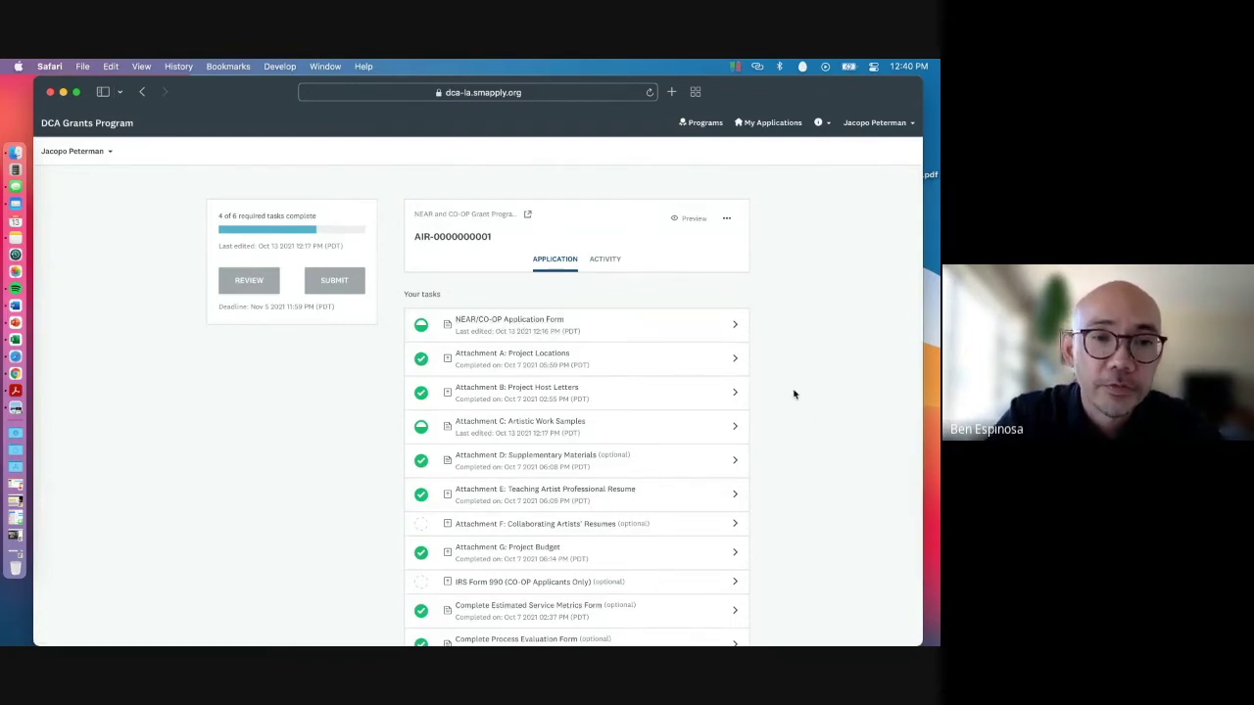
{"action": "left_click", "coordinate": [525, 324]}
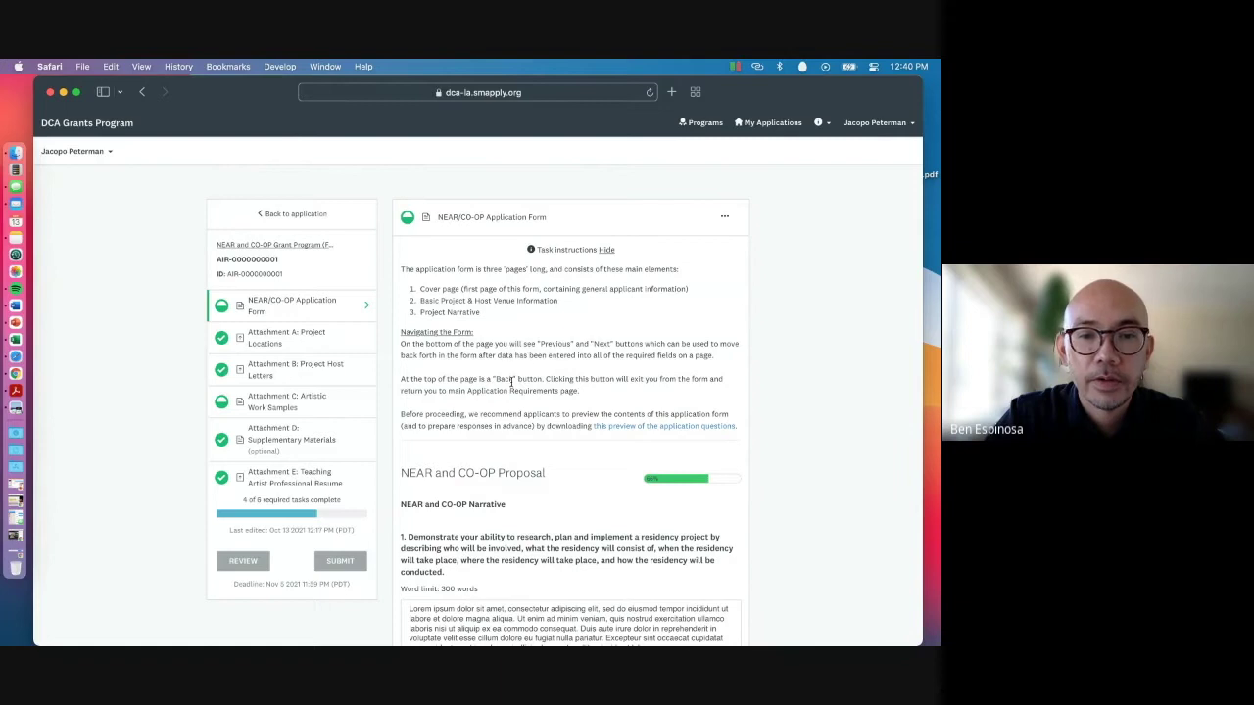
Go back through the application form from the narrative page to its first page with the proposal type
{"action": "scroll", "coordinate": [544, 407], "scroll_direction": "down", "scroll_amount": 20}
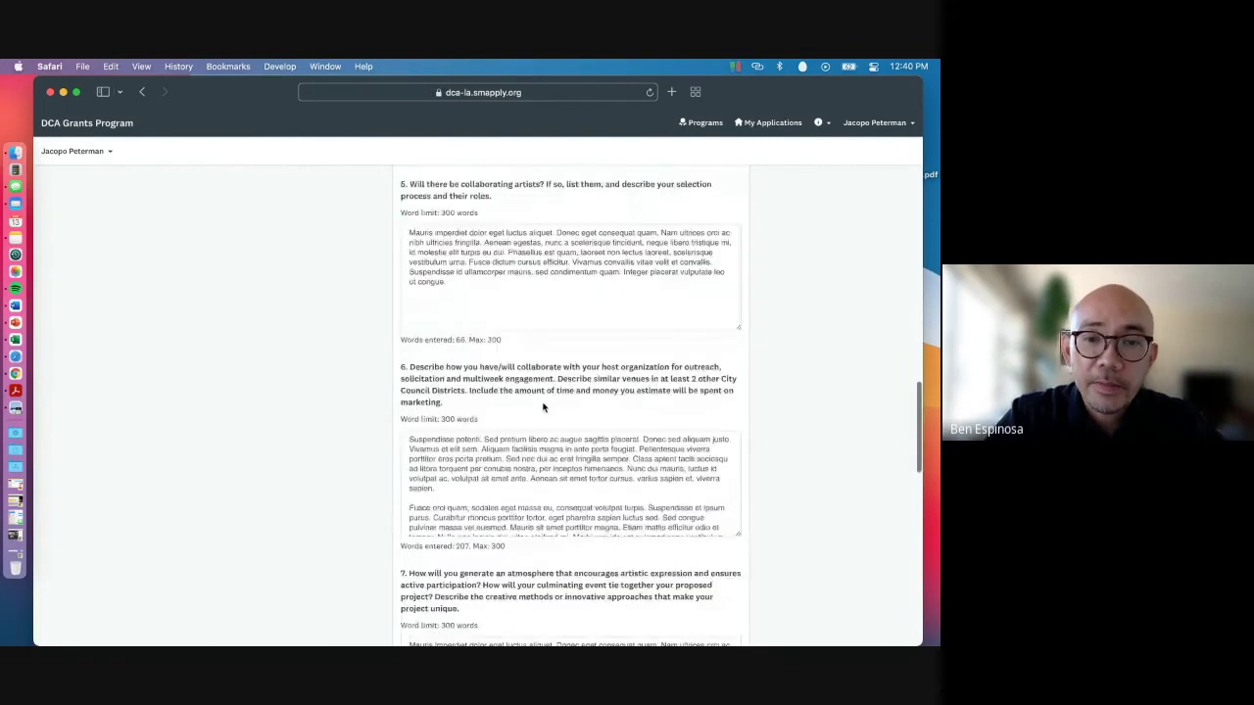
{"action": "left_click", "coordinate": [465, 566]}
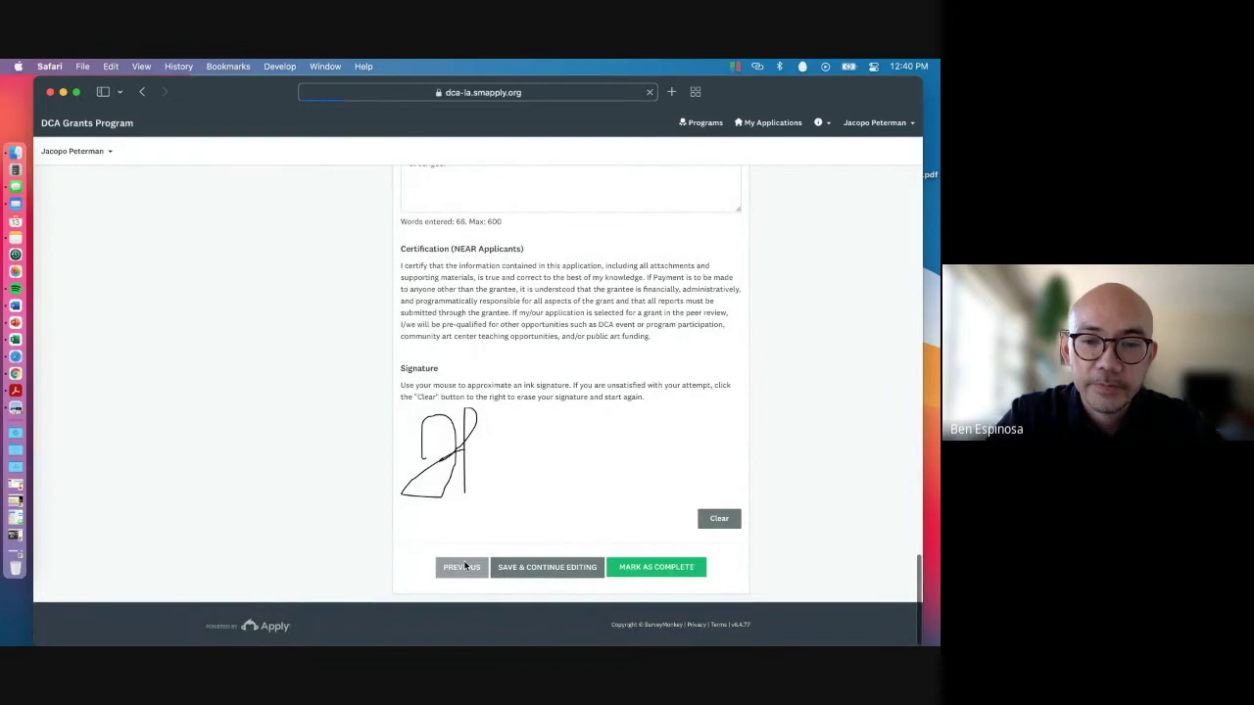
{"action": "scroll", "coordinate": [466, 566], "scroll_direction": "down", "scroll_amount": 20}
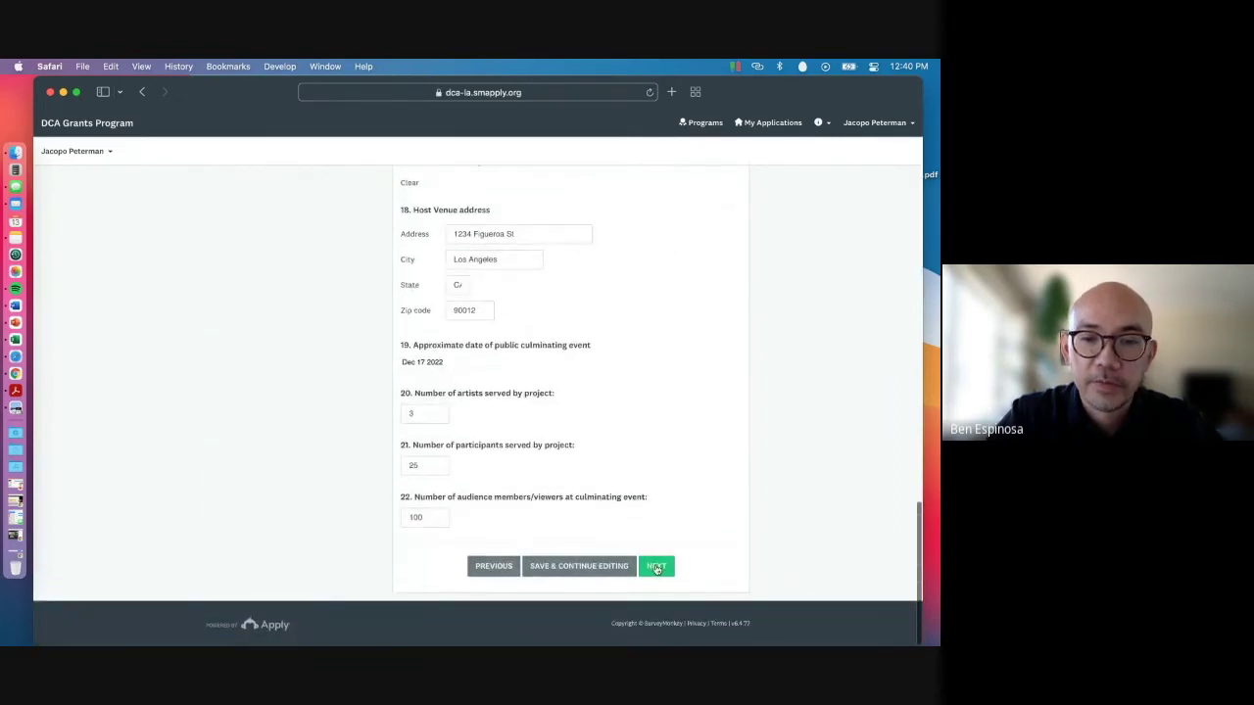
{"action": "left_click", "coordinate": [494, 566]}
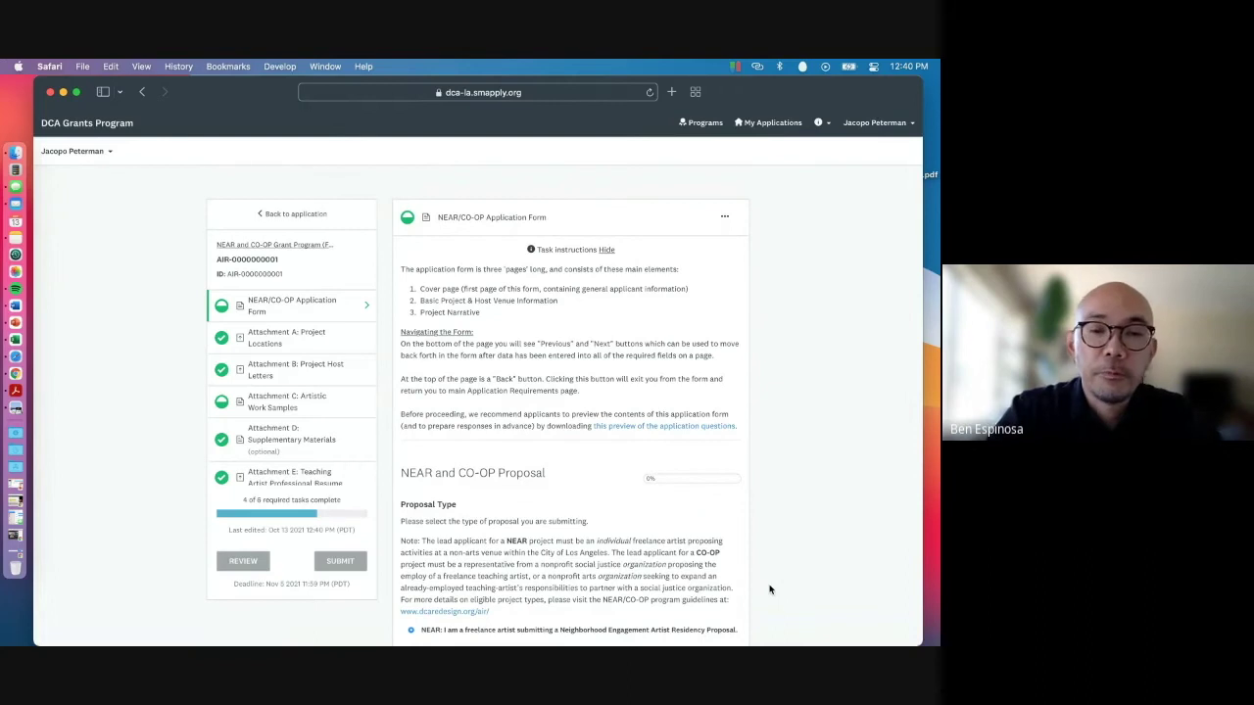
Change the proposal type to CO-OP for a social justice organization employing a freelance teaching artist and view its organization fields
{"action": "scroll", "coordinate": [768, 589], "scroll_direction": "down", "scroll_amount": 2}
{"action": "scroll", "coordinate": [768, 590], "scroll_direction": "up", "scroll_amount": 2}
{"action": "scroll", "coordinate": [768, 590], "scroll_direction": "down", "scroll_amount": 5}
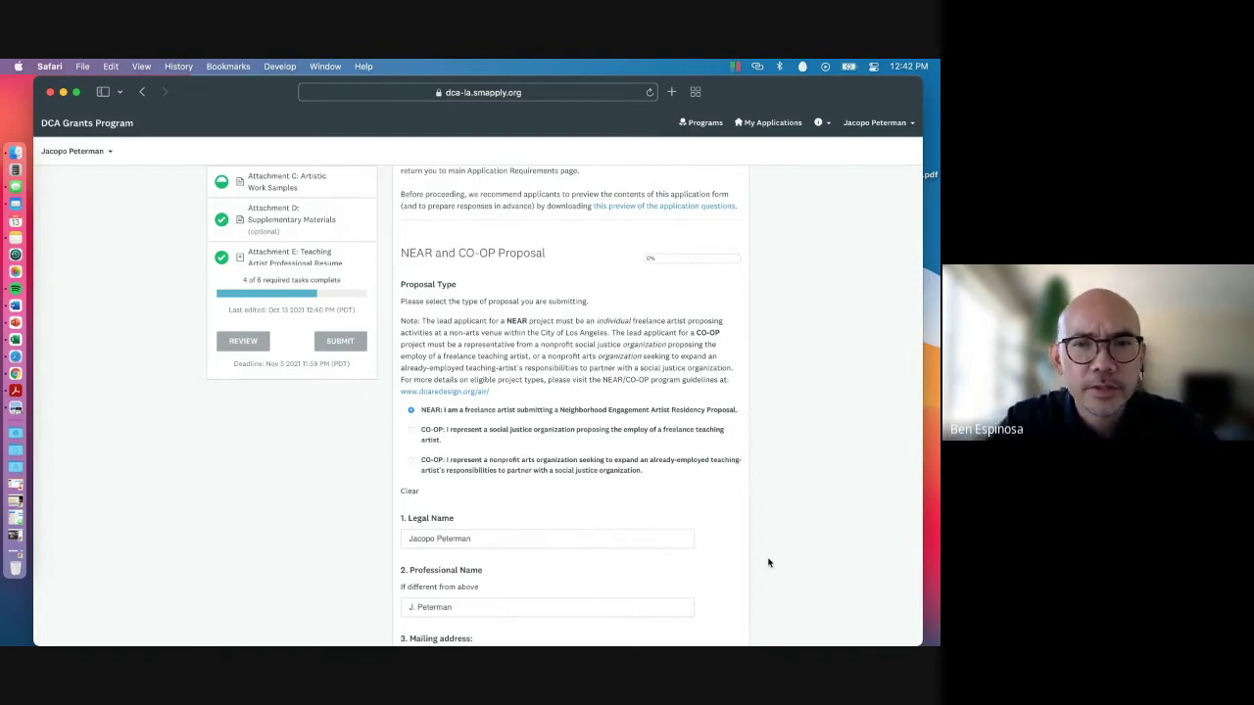
{"action": "scroll", "coordinate": [769, 562], "scroll_direction": "down", "scroll_amount": 1}
{"action": "scroll", "coordinate": [769, 562], "scroll_direction": "down", "scroll_amount": 3}
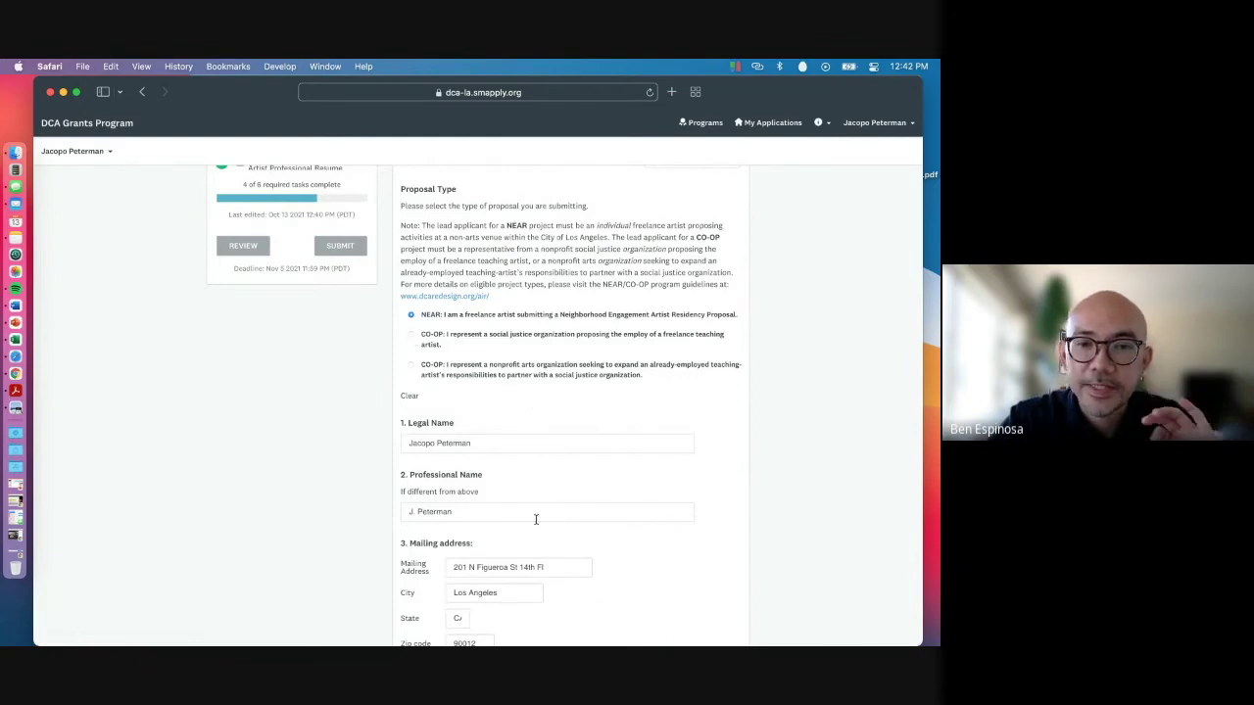
{"action": "scroll", "coordinate": [537, 520], "scroll_direction": "down", "scroll_amount": 1}
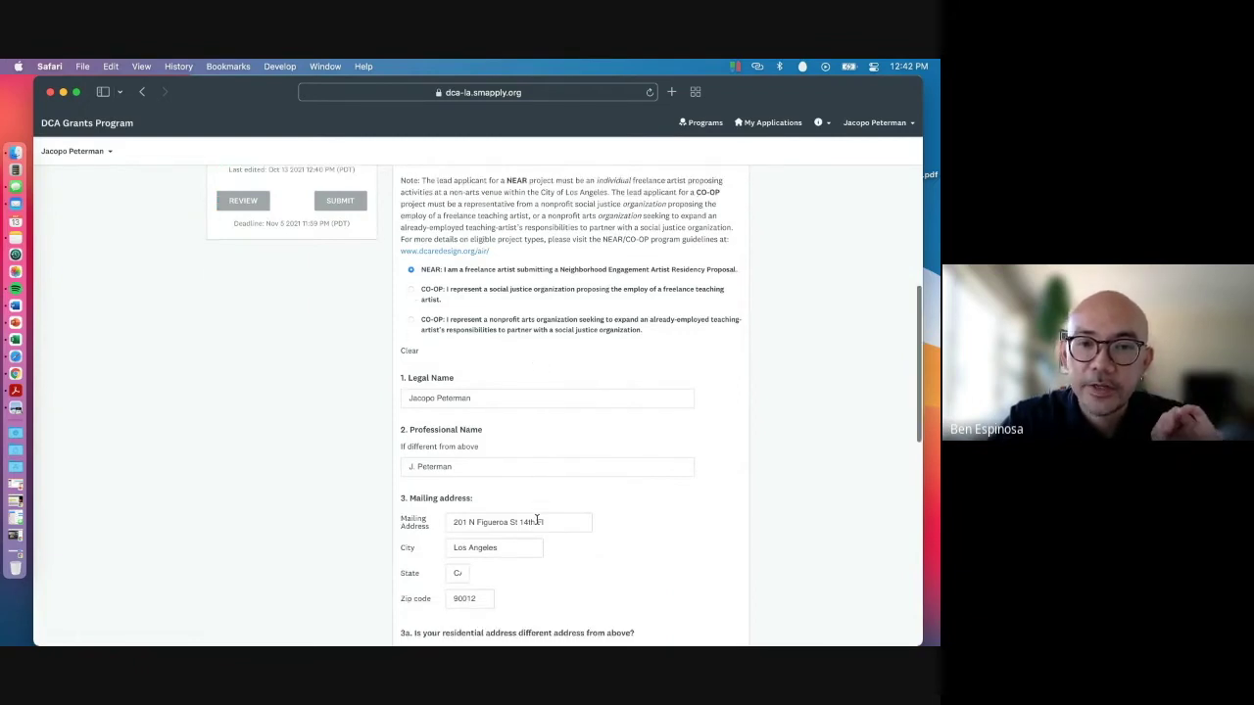
{"action": "left_click", "coordinate": [412, 291]}
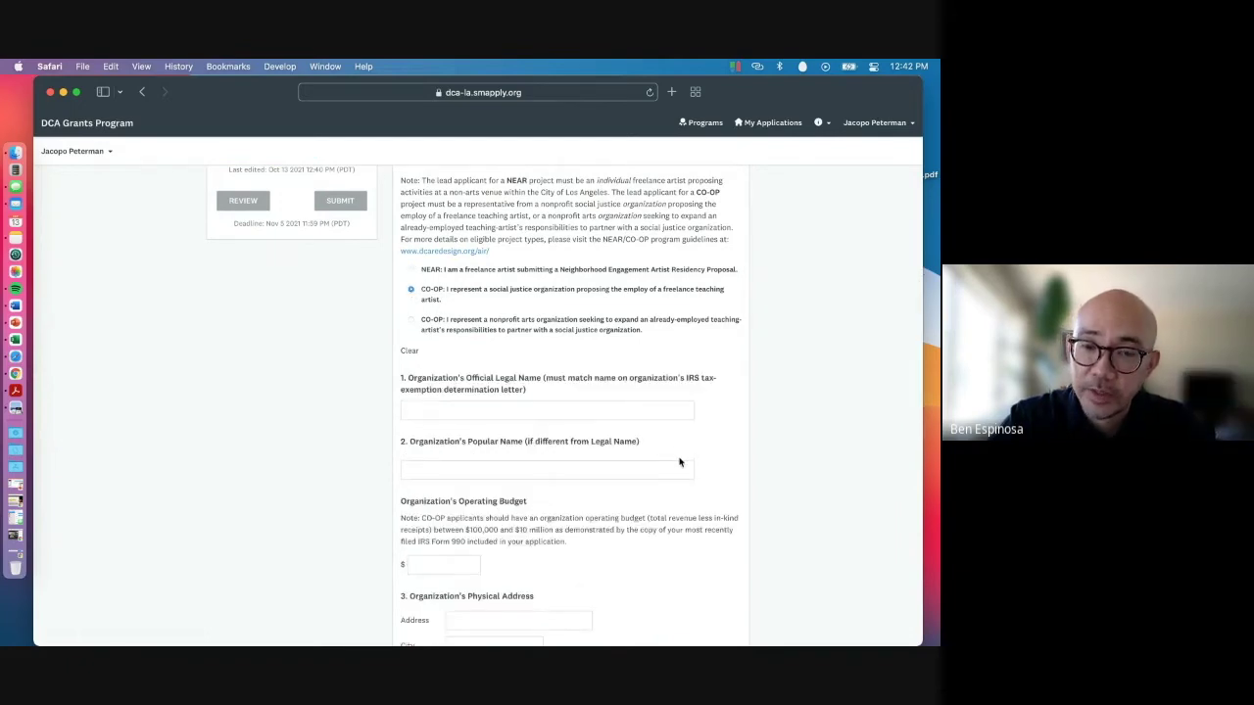
{"action": "scroll", "coordinate": [680, 455], "scroll_direction": "down", "scroll_amount": 1}
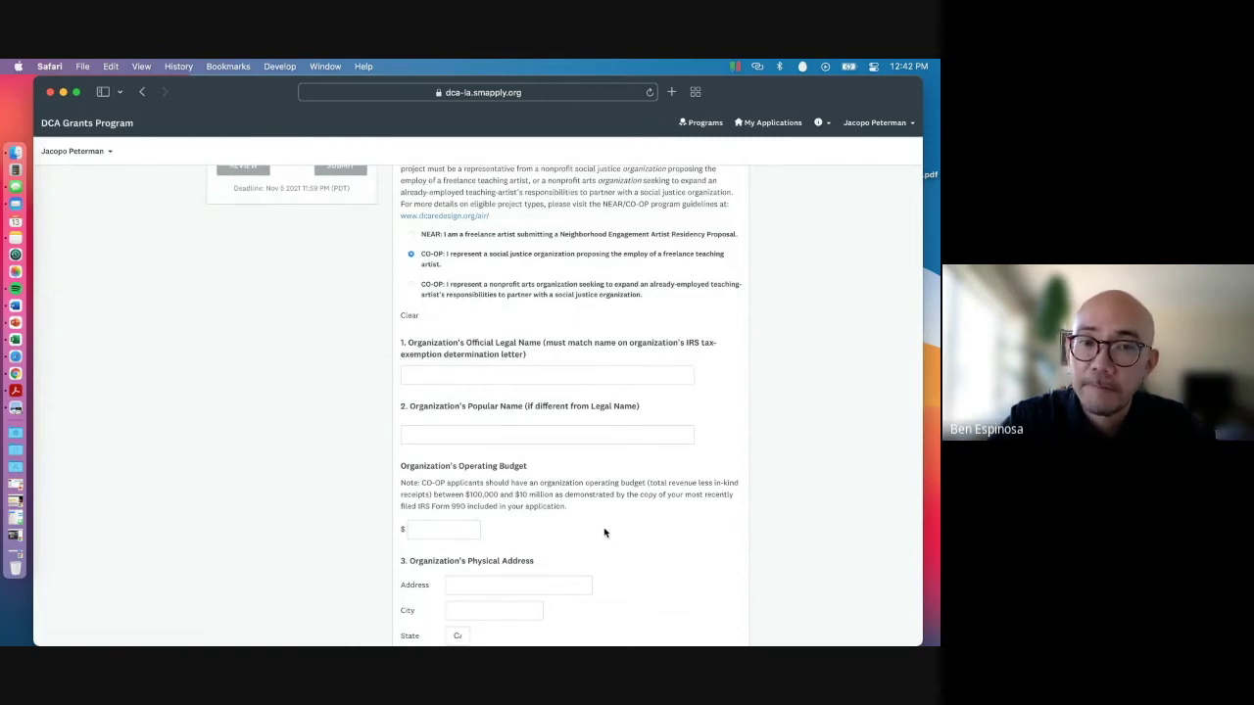
Set the proposal type back to NEAR for a freelance artist submitting a Neighborhood Engagement Artist Residency Proposal
{"action": "scroll", "coordinate": [604, 533], "scroll_direction": "up", "scroll_amount": 3}
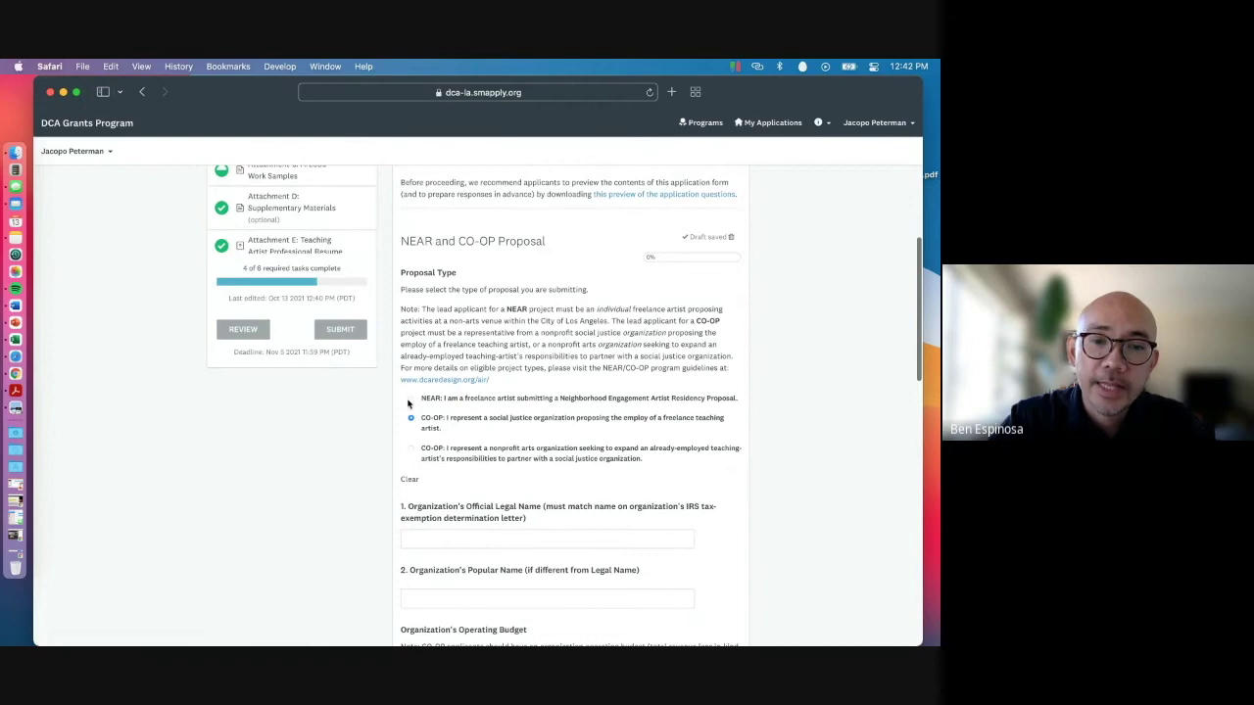
{"action": "left_click", "coordinate": [411, 399]}
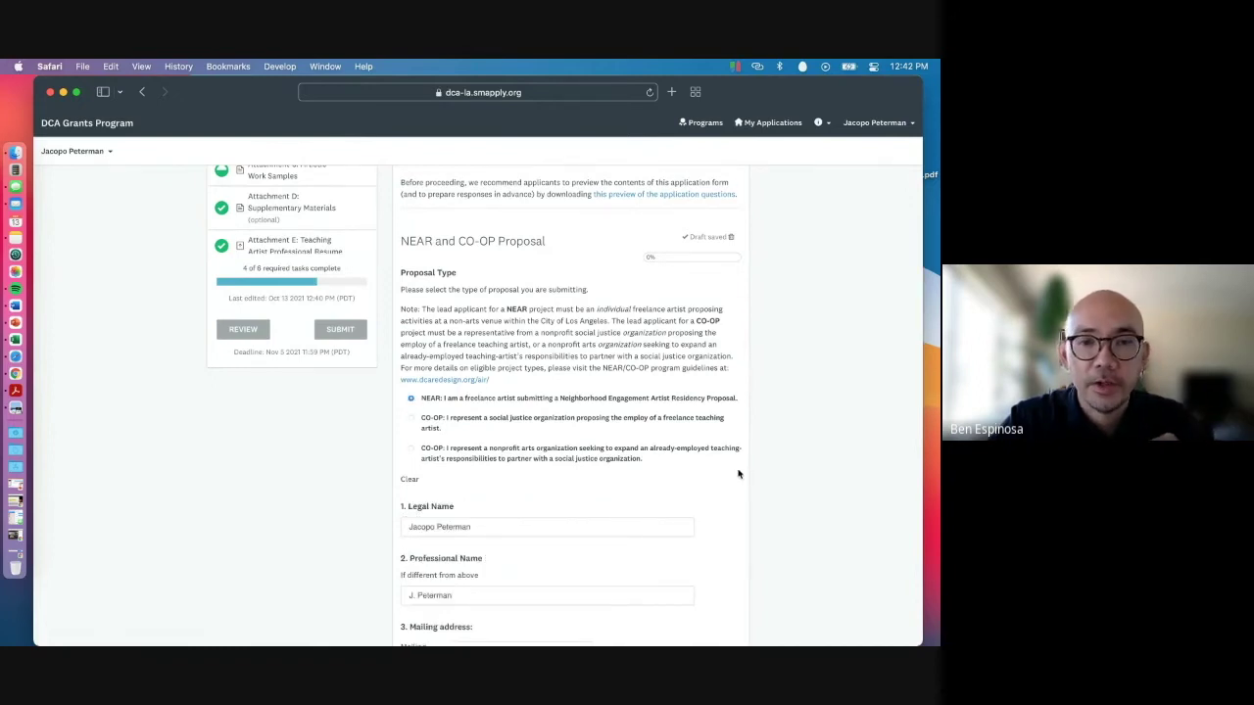
{"action": "scroll", "coordinate": [741, 475], "scroll_direction": "down", "scroll_amount": 1}
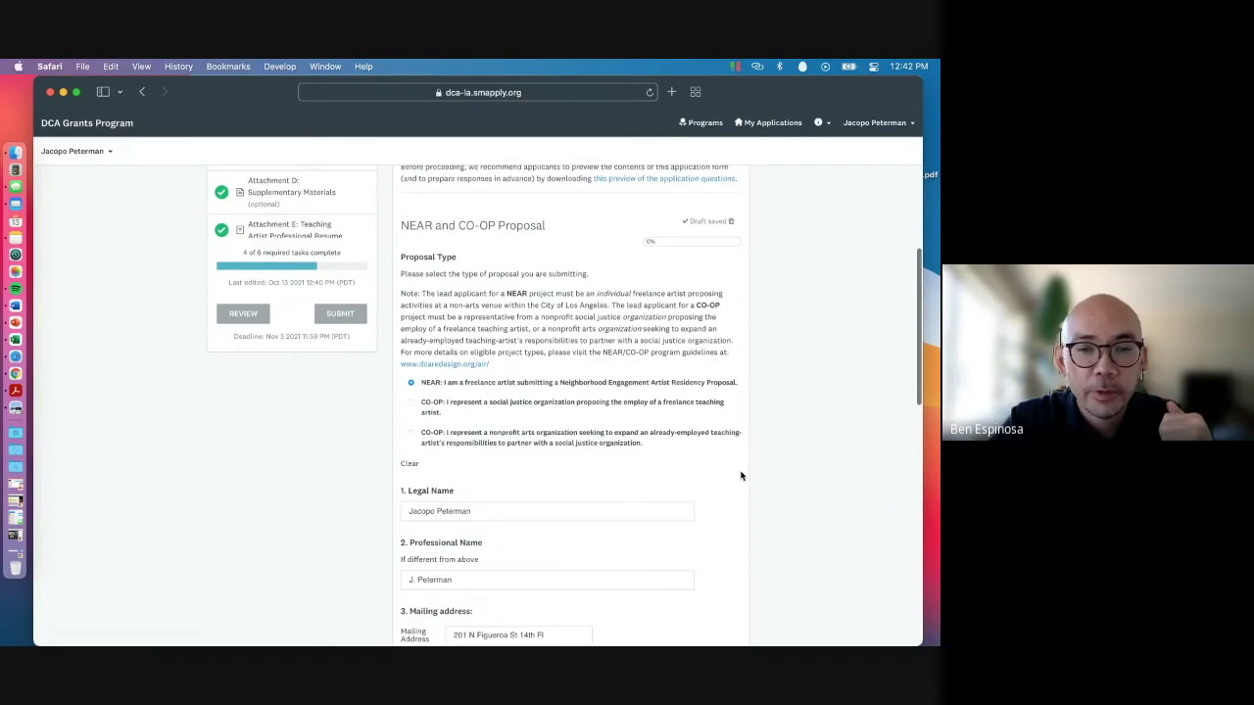
Answer Yes to question 3a about a different residential address to view its address fields, and set the answer back to No
{"action": "scroll", "coordinate": [742, 475], "scroll_direction": "down", "scroll_amount": 1}
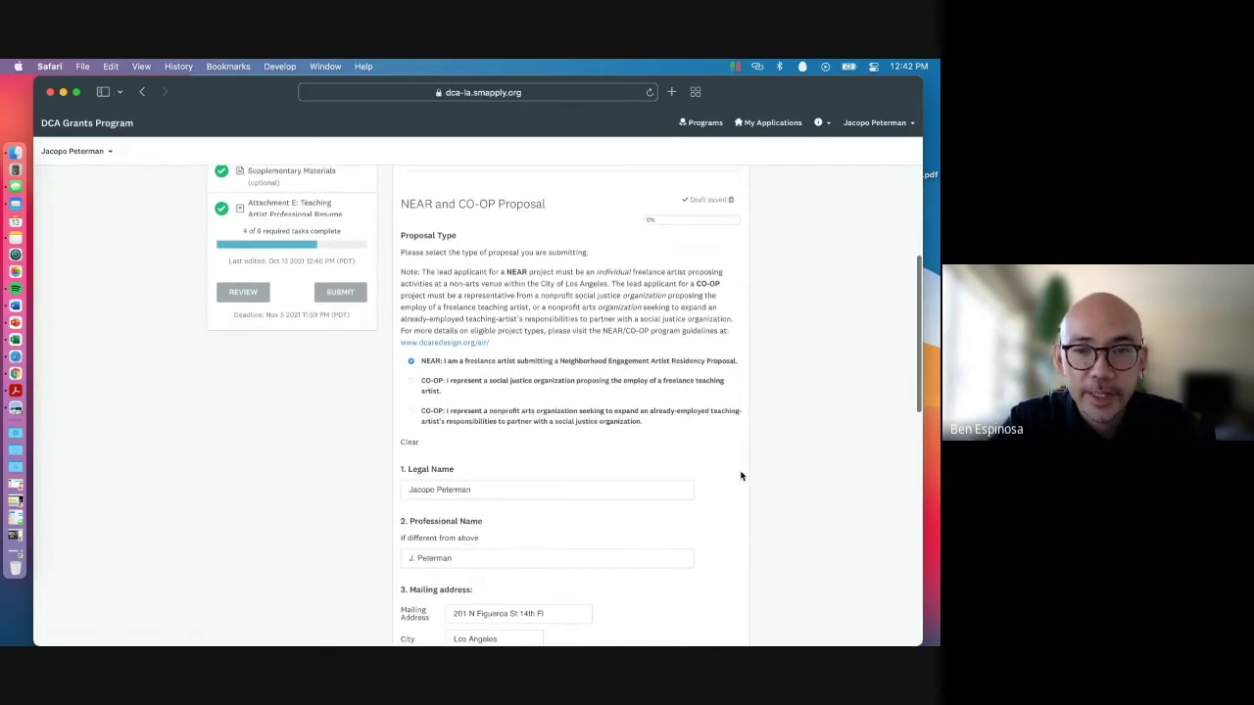
{"action": "scroll", "coordinate": [742, 476], "scroll_direction": "down", "scroll_amount": 5}
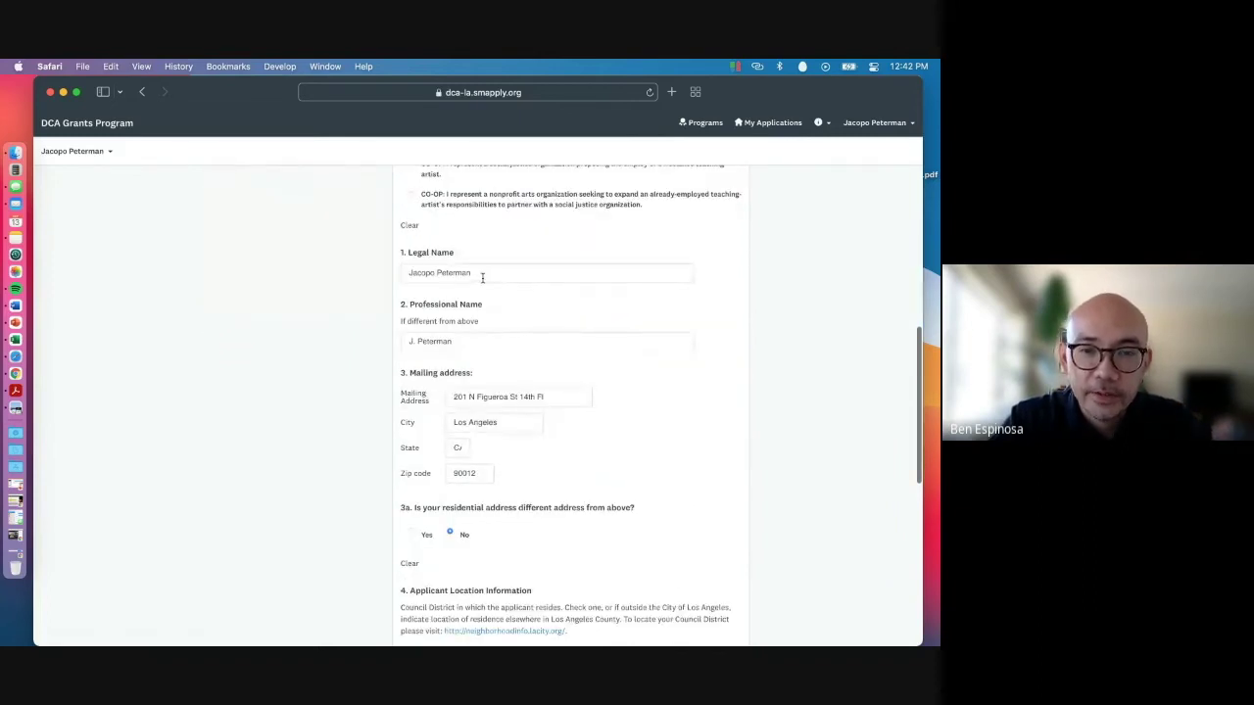
{"action": "left_click", "coordinate": [502, 348]}
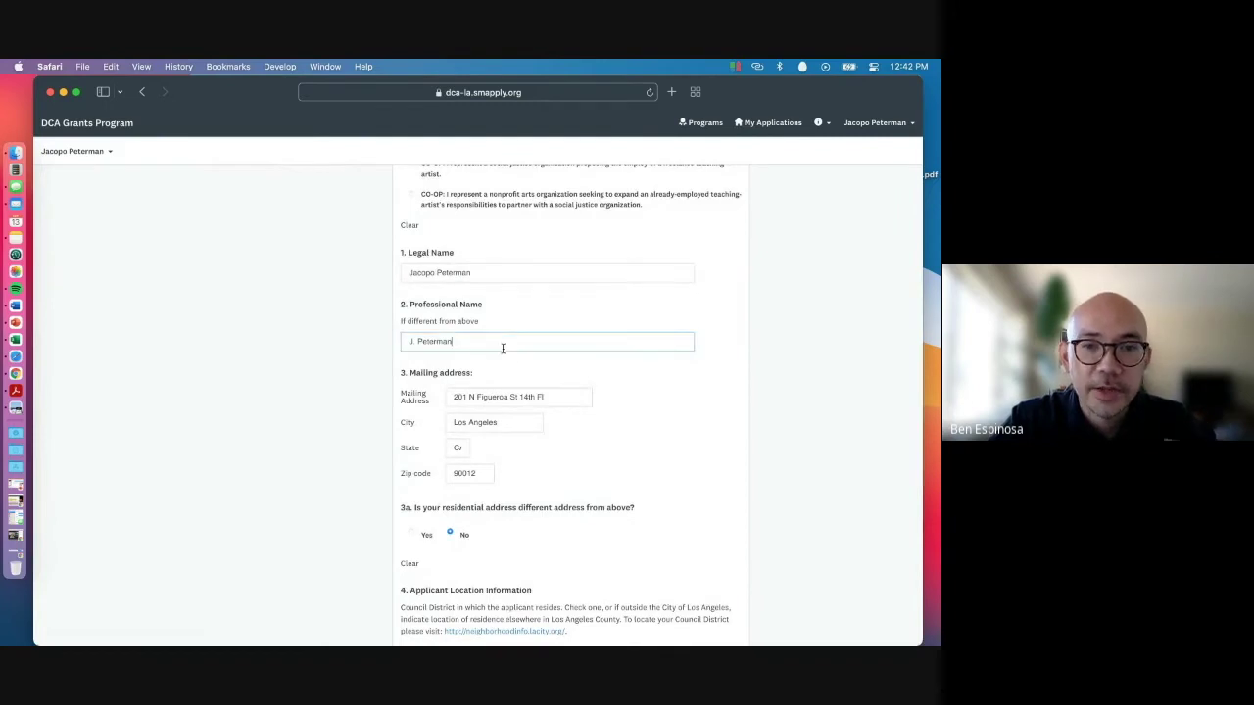
{"action": "scroll", "coordinate": [752, 499], "scroll_direction": "down", "scroll_amount": 3}
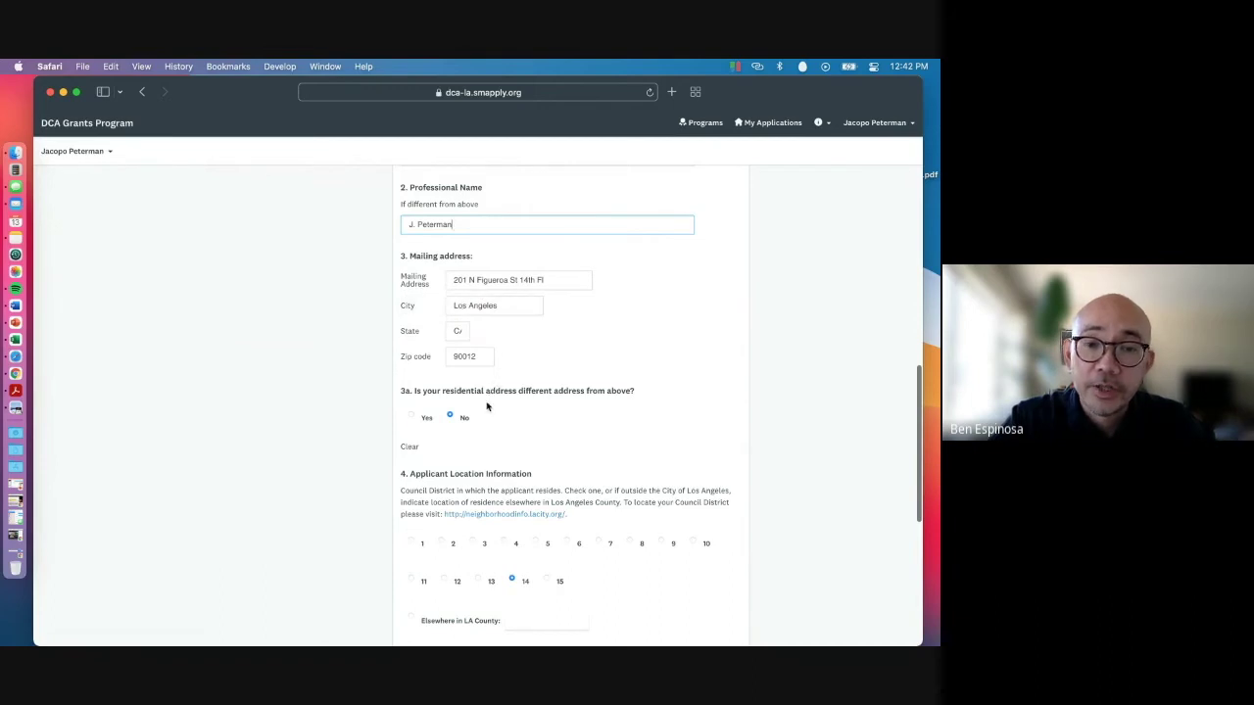
{"action": "left_click", "coordinate": [412, 417]}
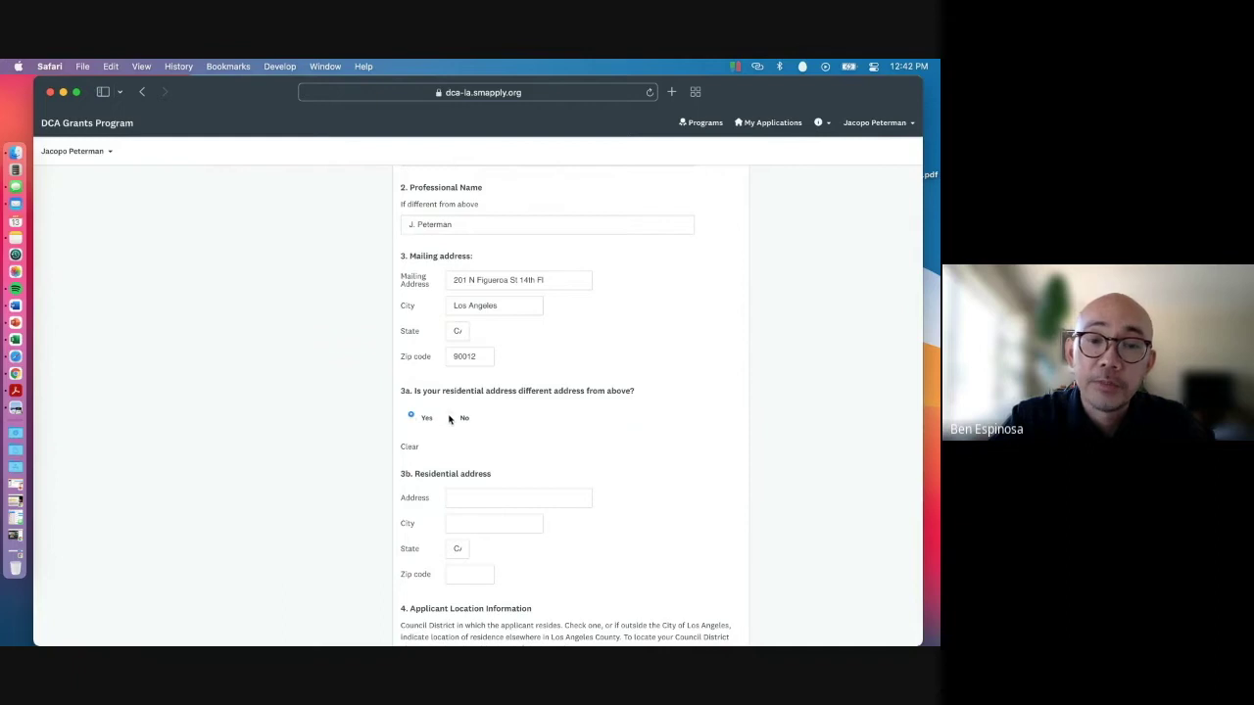
{"action": "left_click", "coordinate": [450, 417]}
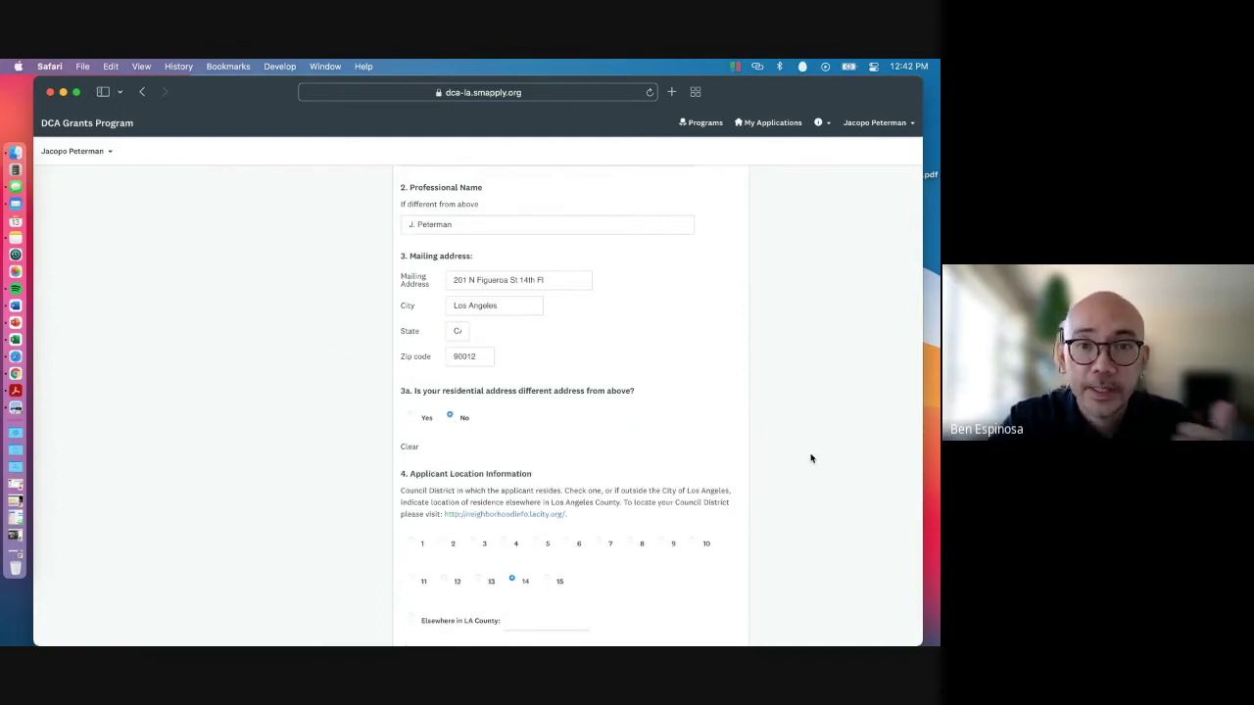
Mark the applicant's location as Elsewhere in LA County under Applicant Location Information
{"action": "scroll", "coordinate": [811, 457], "scroll_direction": "down", "scroll_amount": 3}
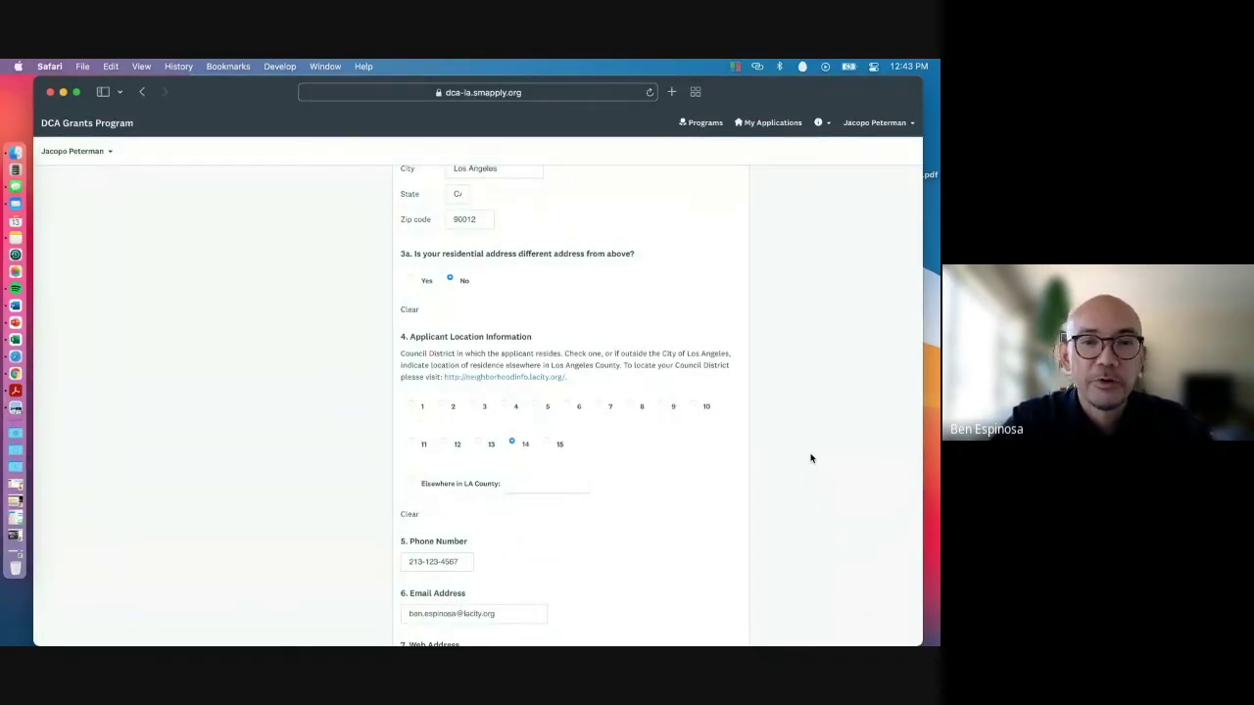
{"action": "left_click", "coordinate": [411, 480]}
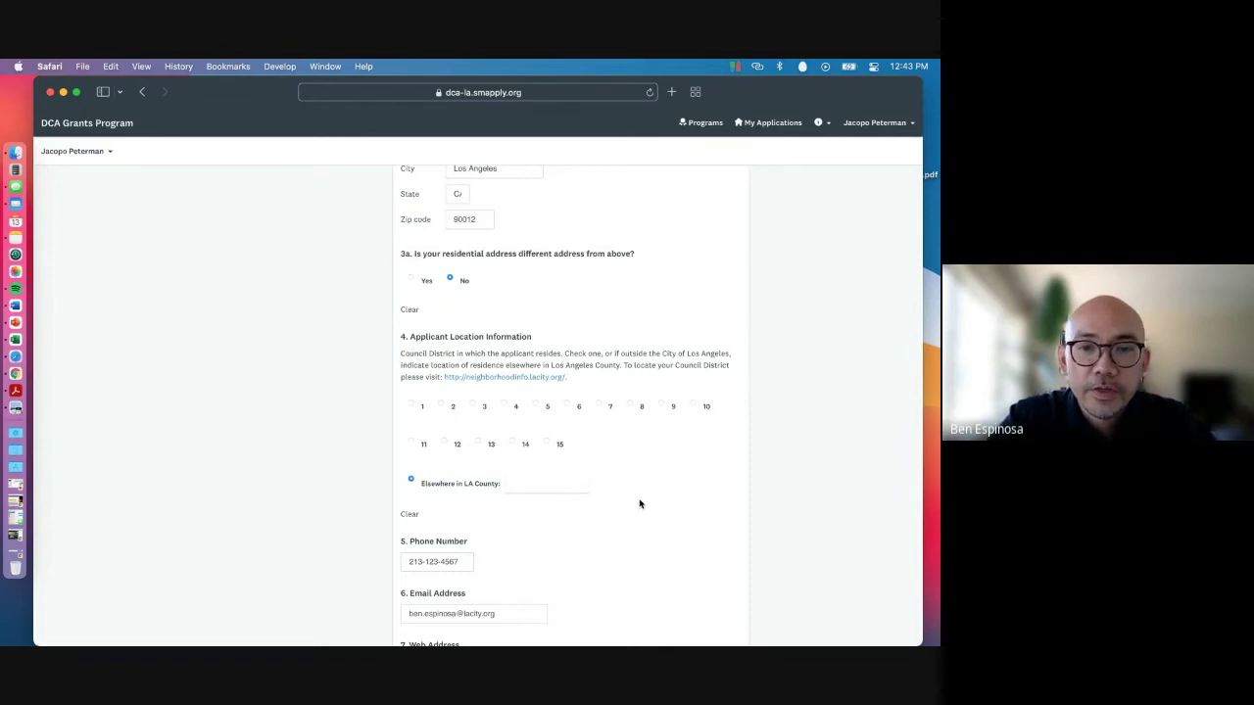
Open the linked neighborhood info site and look up the City Council district for the applicant's street address
{"action": "left_click", "coordinate": [515, 381]}
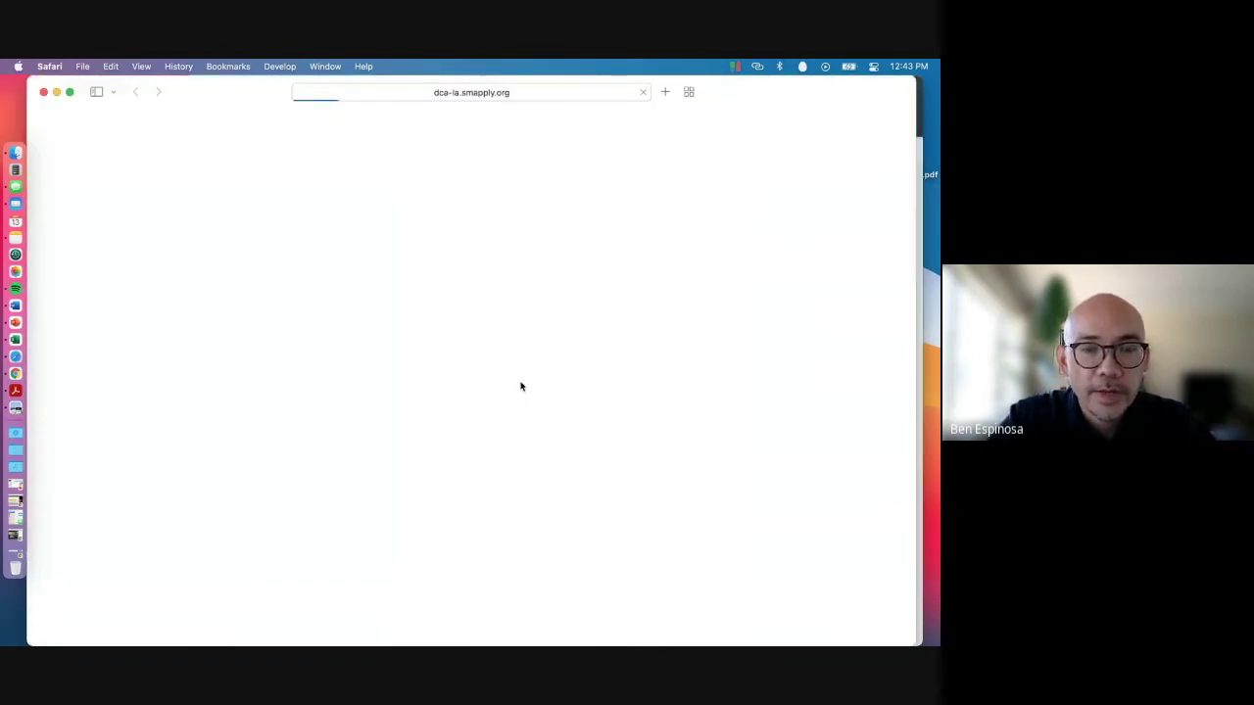
{"action": "left_click_drag", "start_coordinate": [226, 95], "coordinate": [249, 78]}
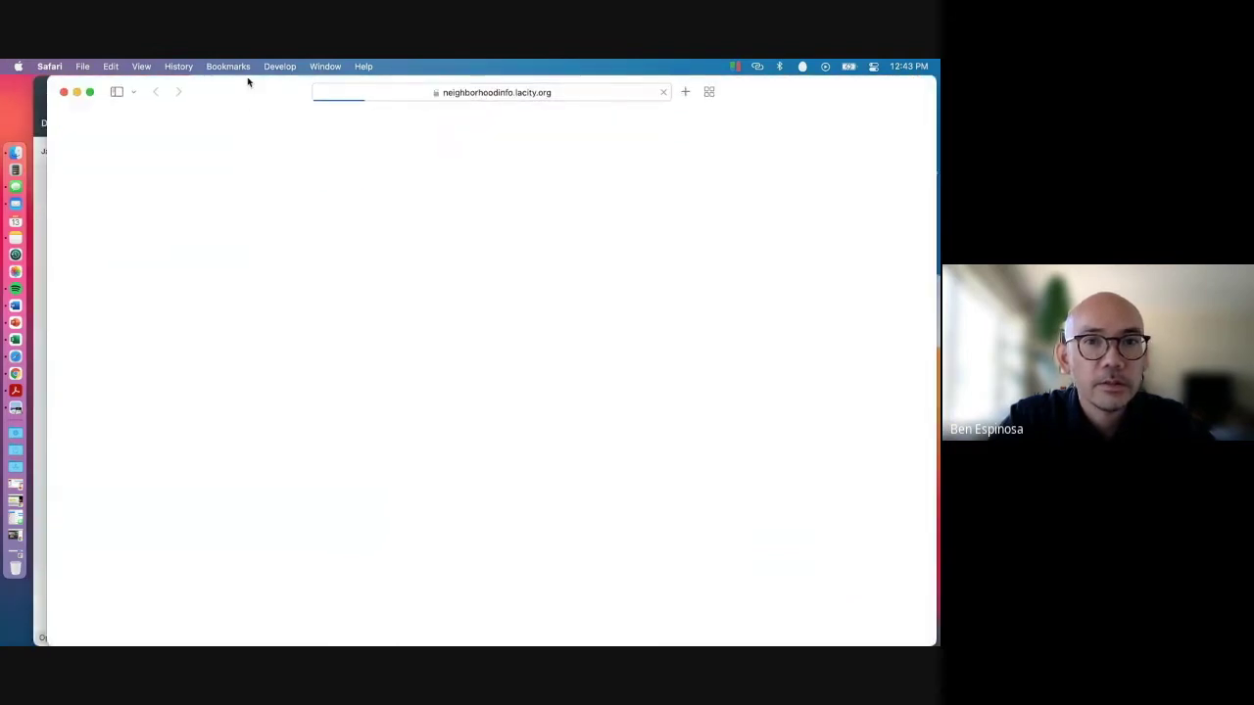
{"action": "left_click", "coordinate": [396, 407]}
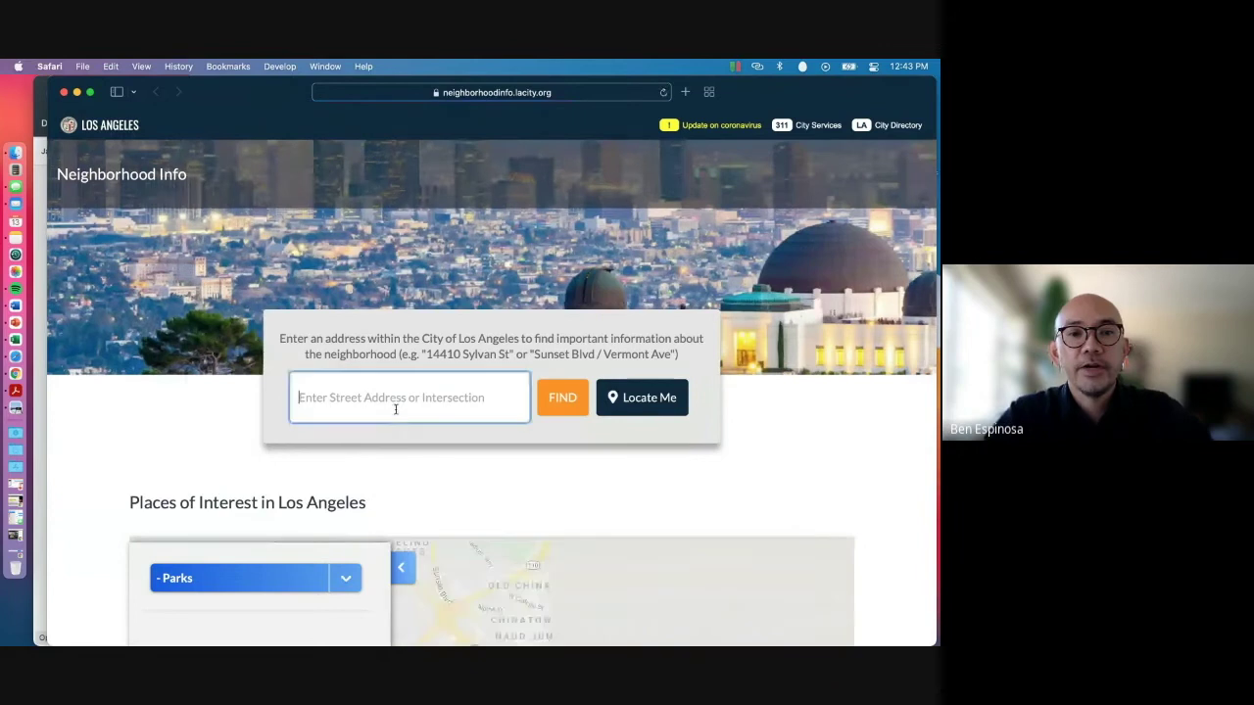
{"action": "type", "text": "201 "}
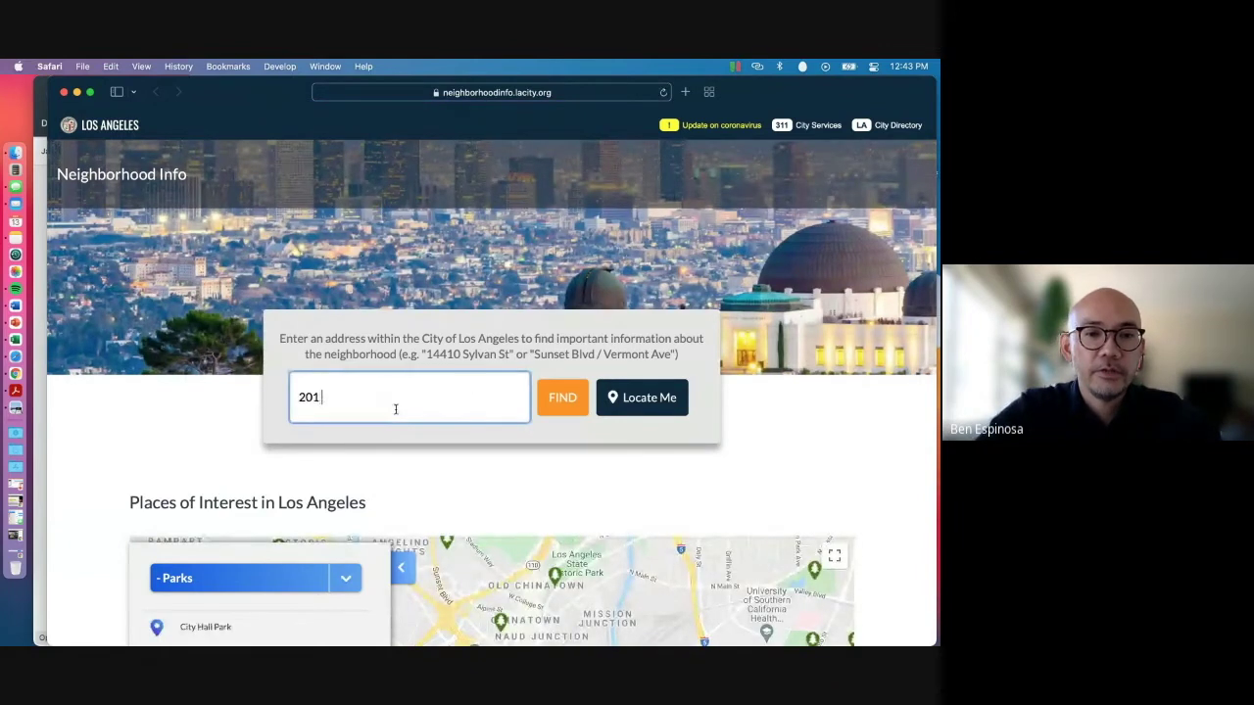
{"action": "type", "text": "N figueroa"}
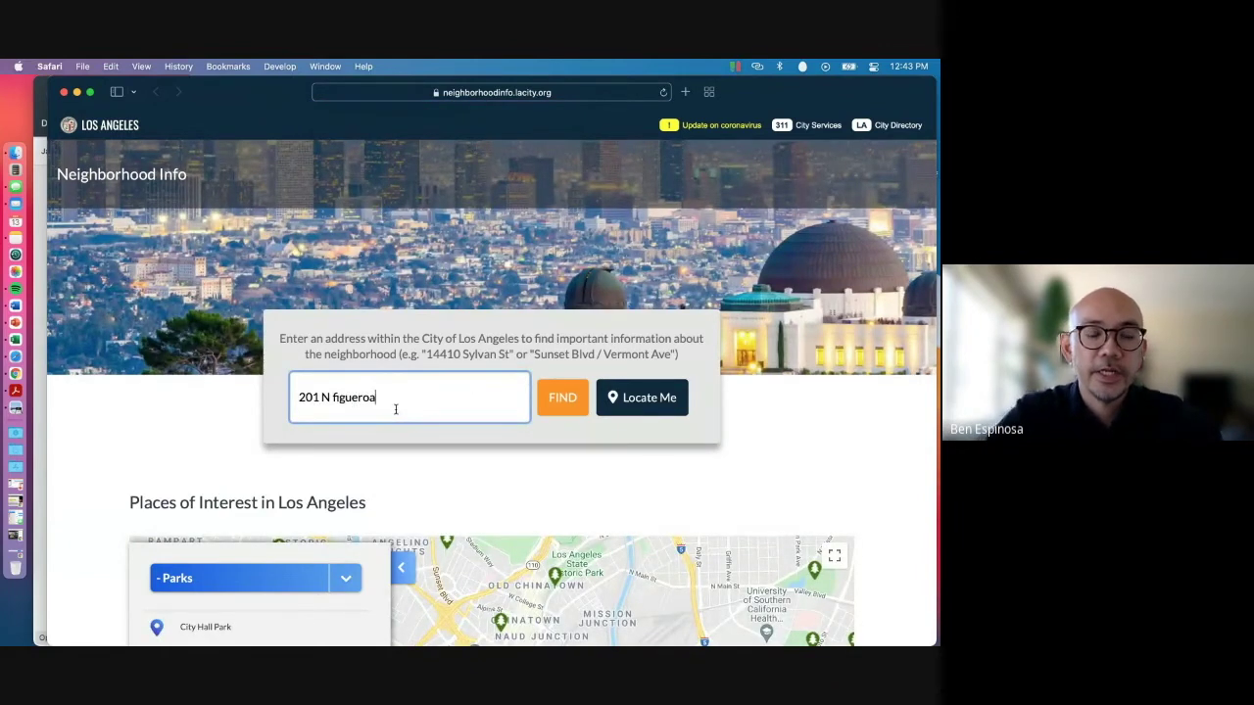
{"action": "left_click", "coordinate": [575, 406]}
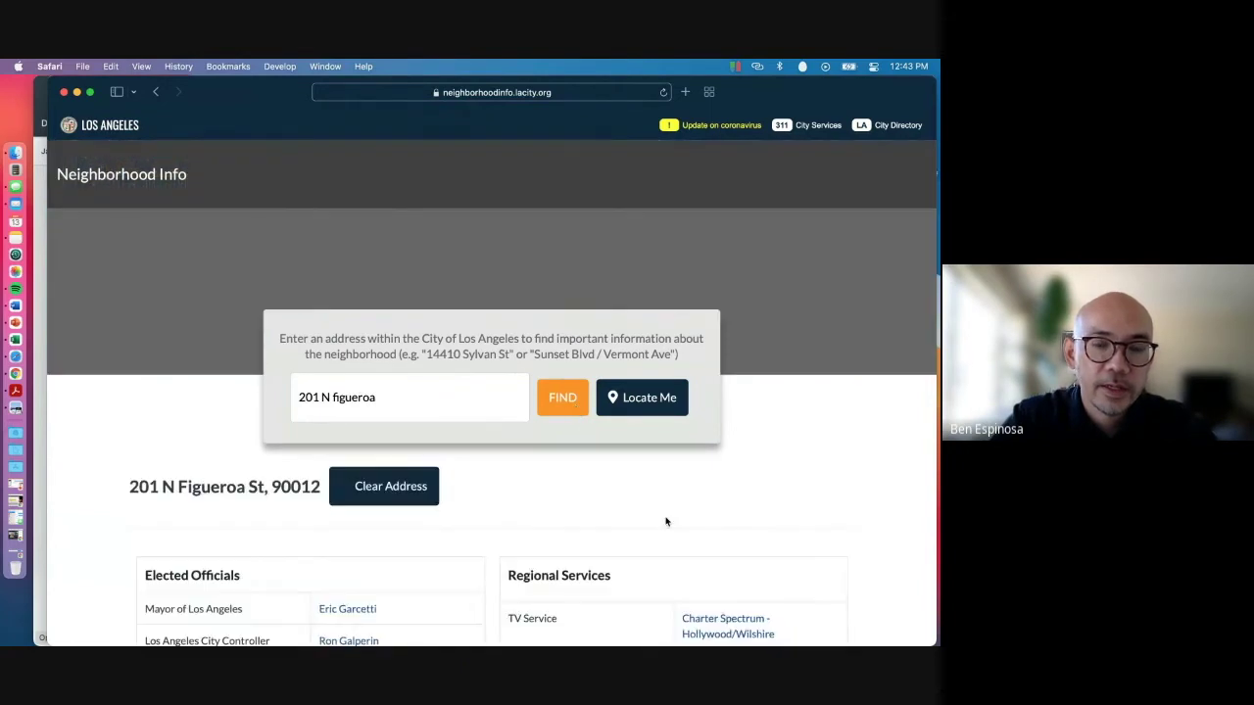
{"action": "scroll", "coordinate": [665, 521], "scroll_direction": "down", "scroll_amount": 6}
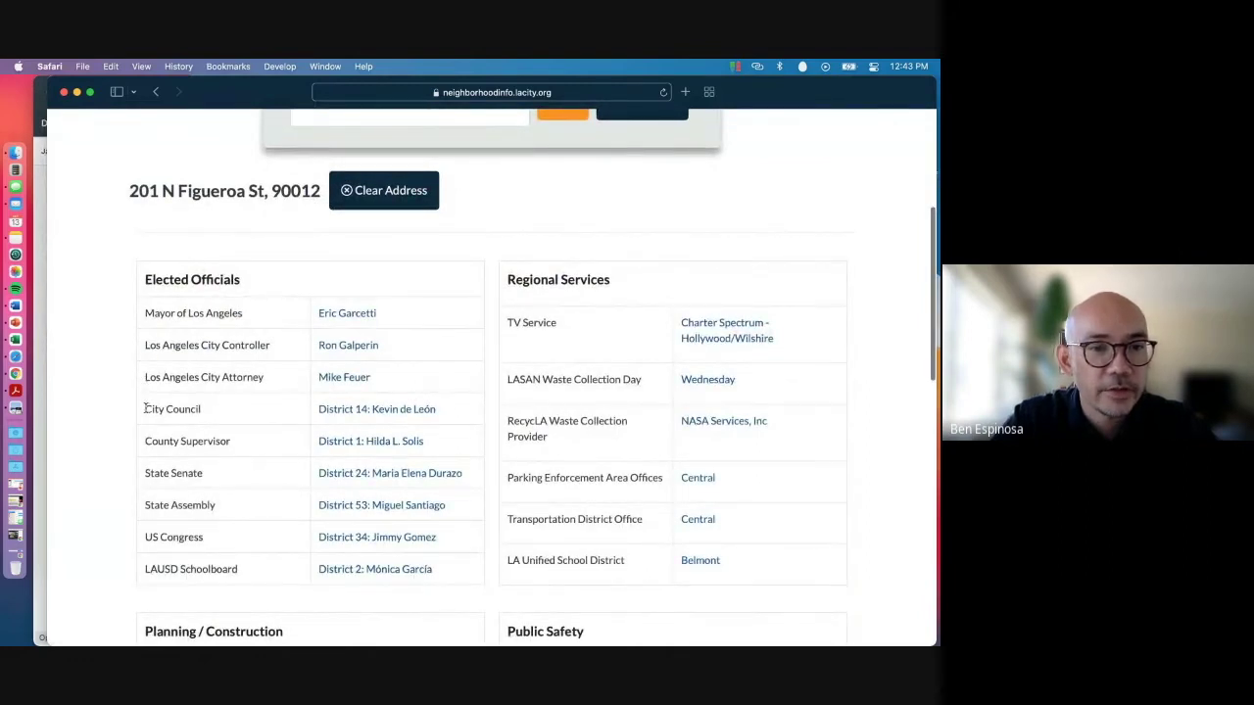
{"action": "left_click_drag", "start_coordinate": [145, 408], "coordinate": [218, 408]}
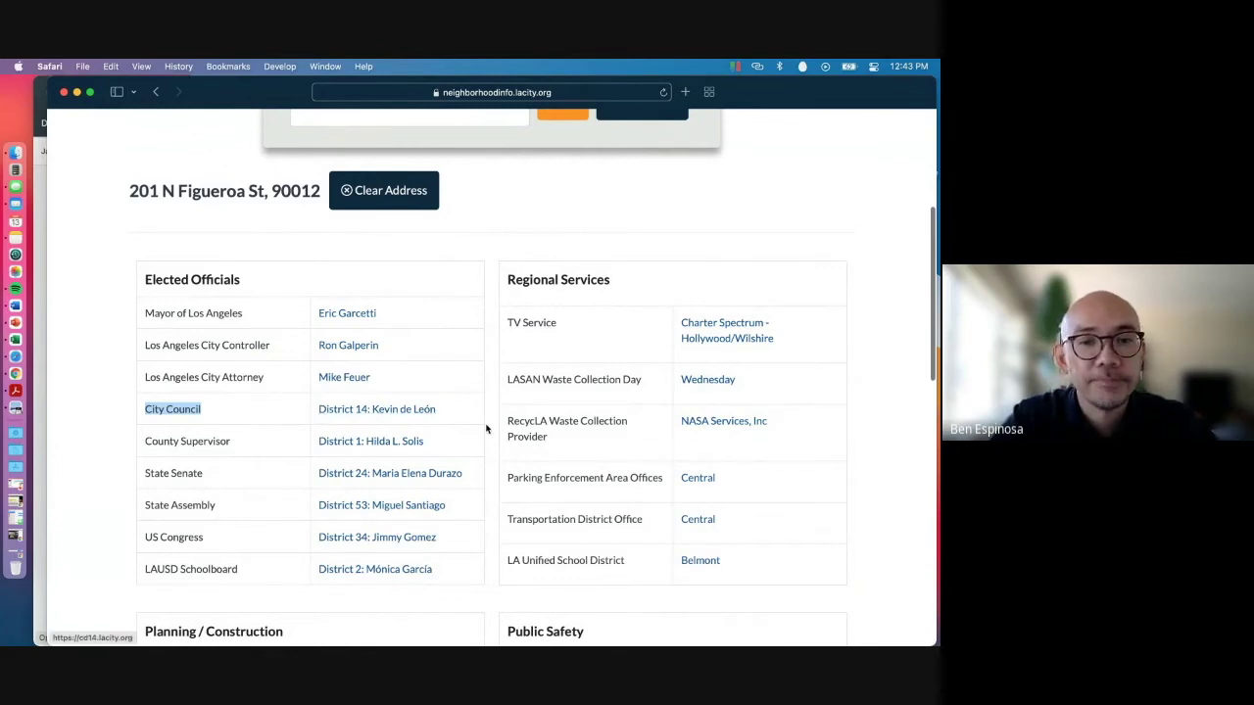
{"action": "scroll", "coordinate": [490, 428], "scroll_direction": "up", "scroll_amount": 5}
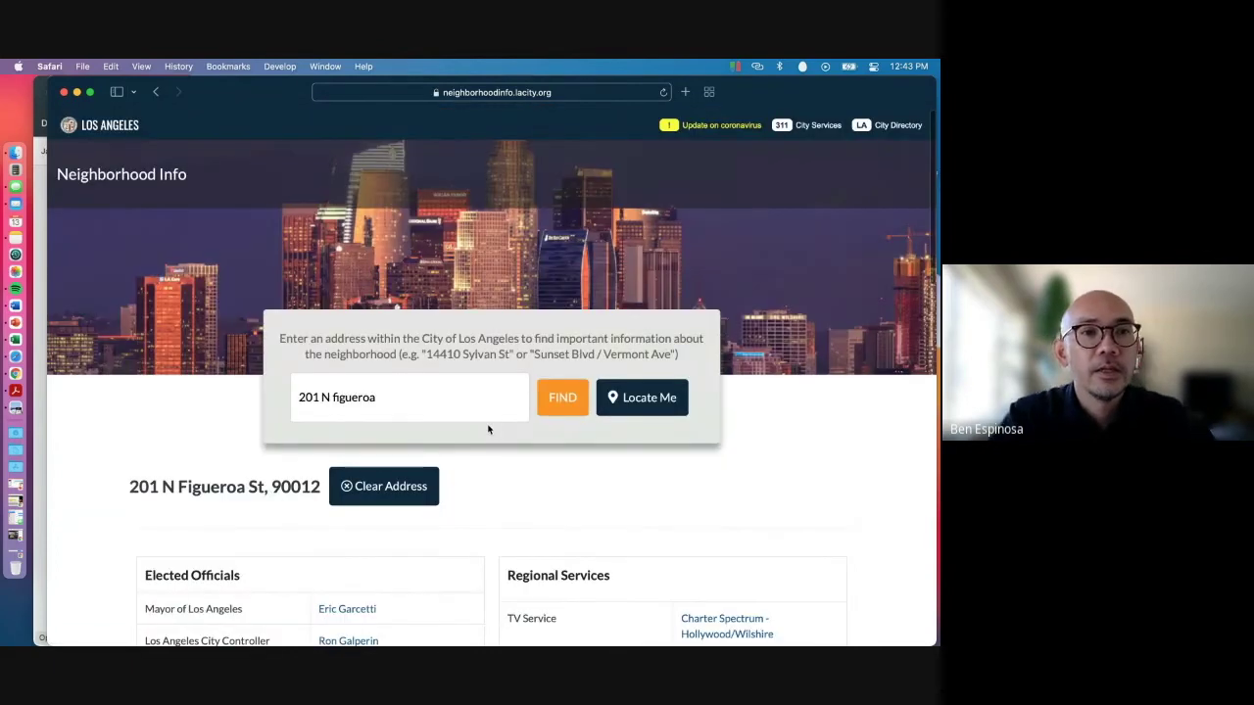
Close the neighborhood lookup site and set the applicant's Council District to 14 in the application form
{"action": "key", "text": "super+w"}
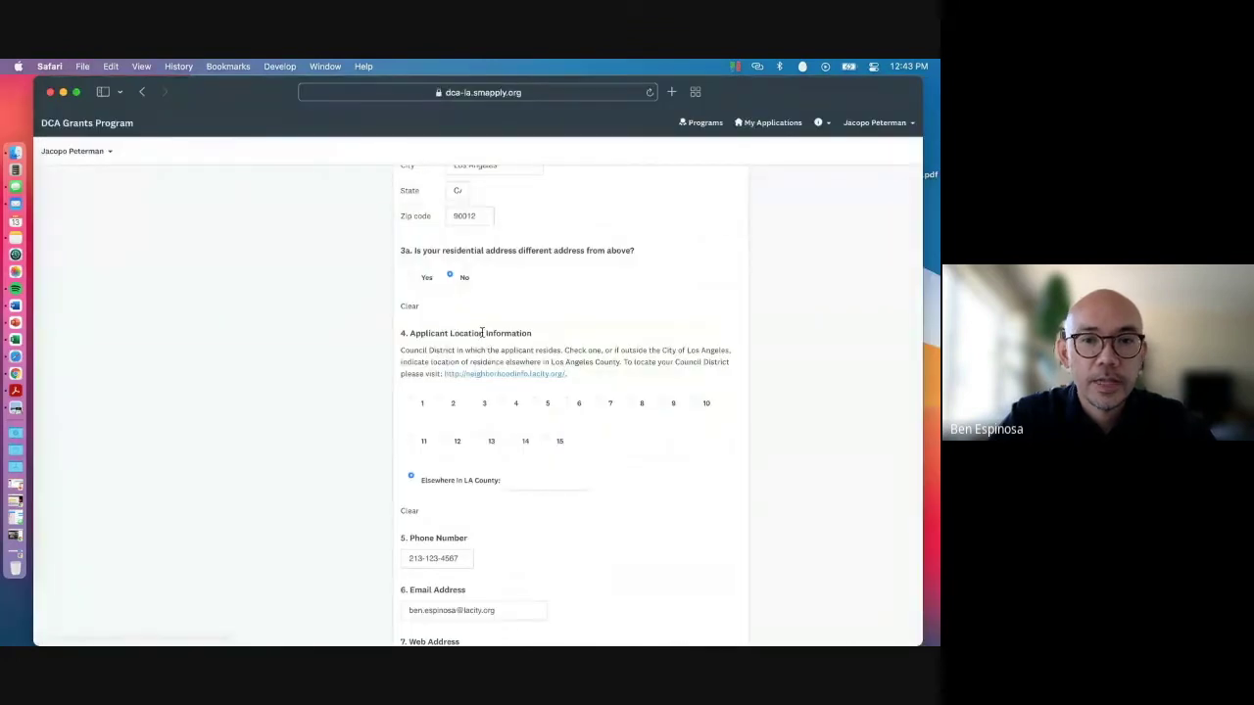
{"action": "left_click", "coordinate": [511, 439]}
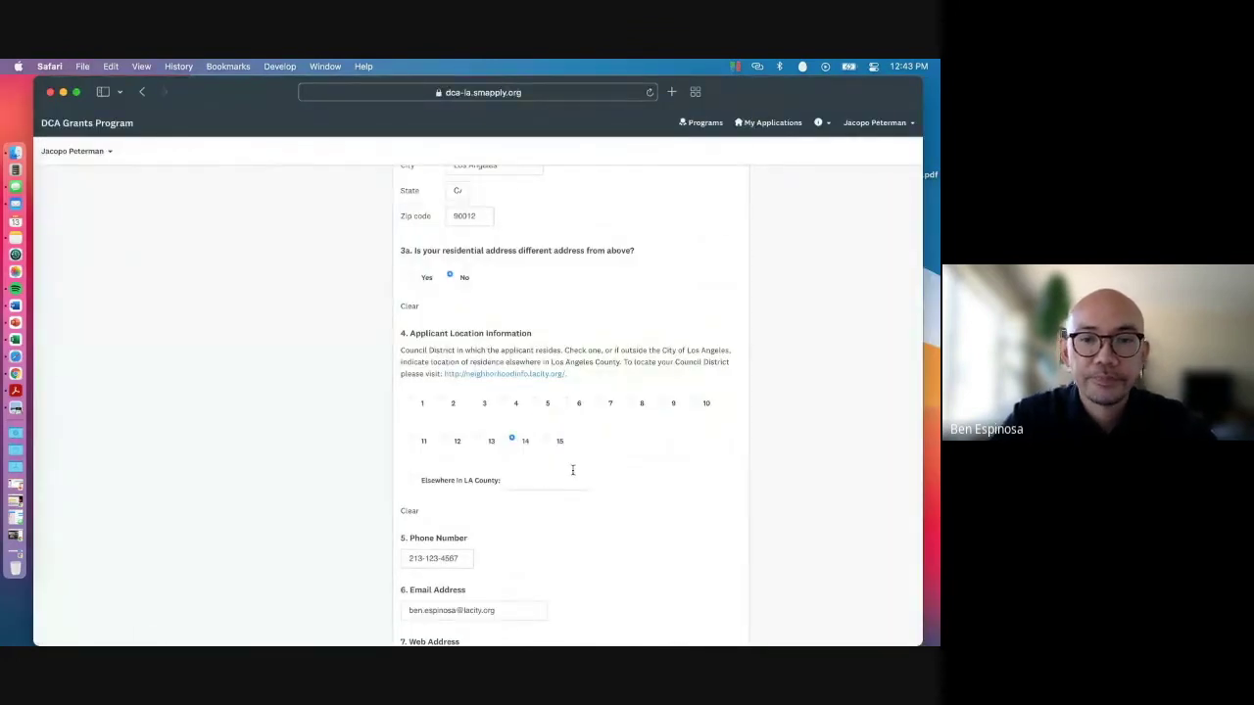
Review the contact, web address and optional BAVN ID fields, and continue to the form's project and host venue page
{"action": "scroll", "coordinate": [680, 559], "scroll_direction": "down", "scroll_amount": 5}
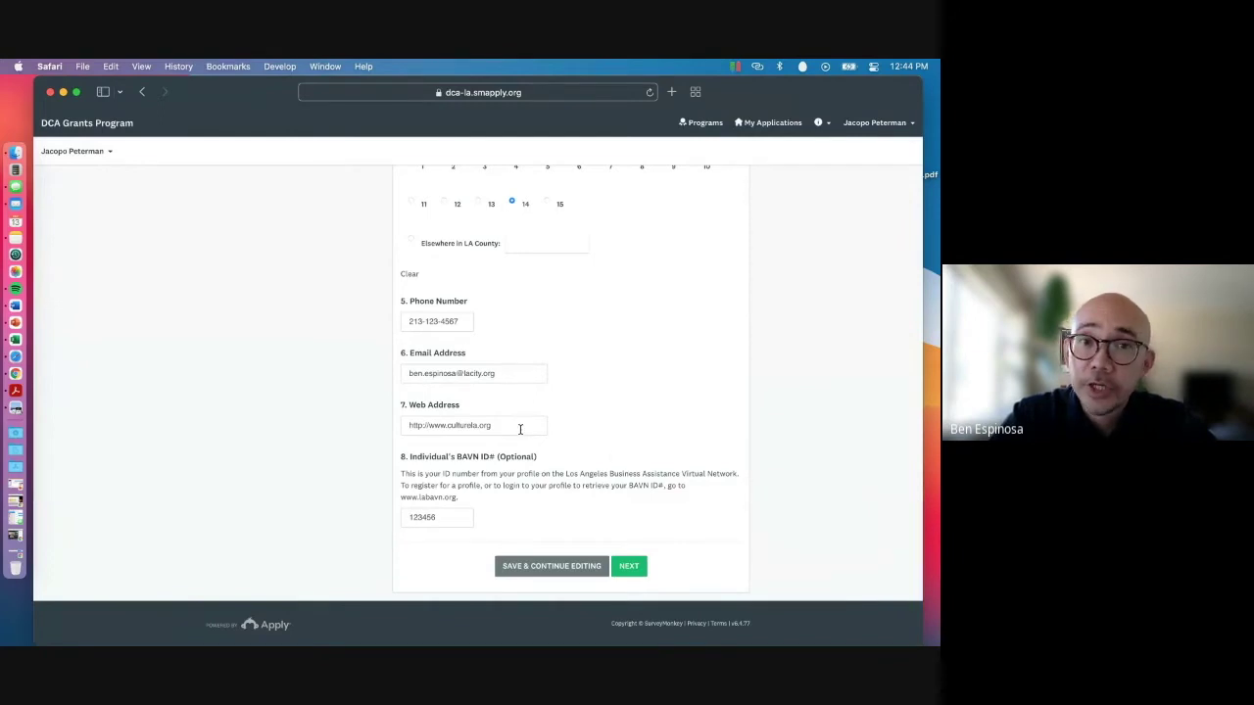
{"action": "scroll", "coordinate": [617, 457], "scroll_direction": "down", "scroll_amount": 2}
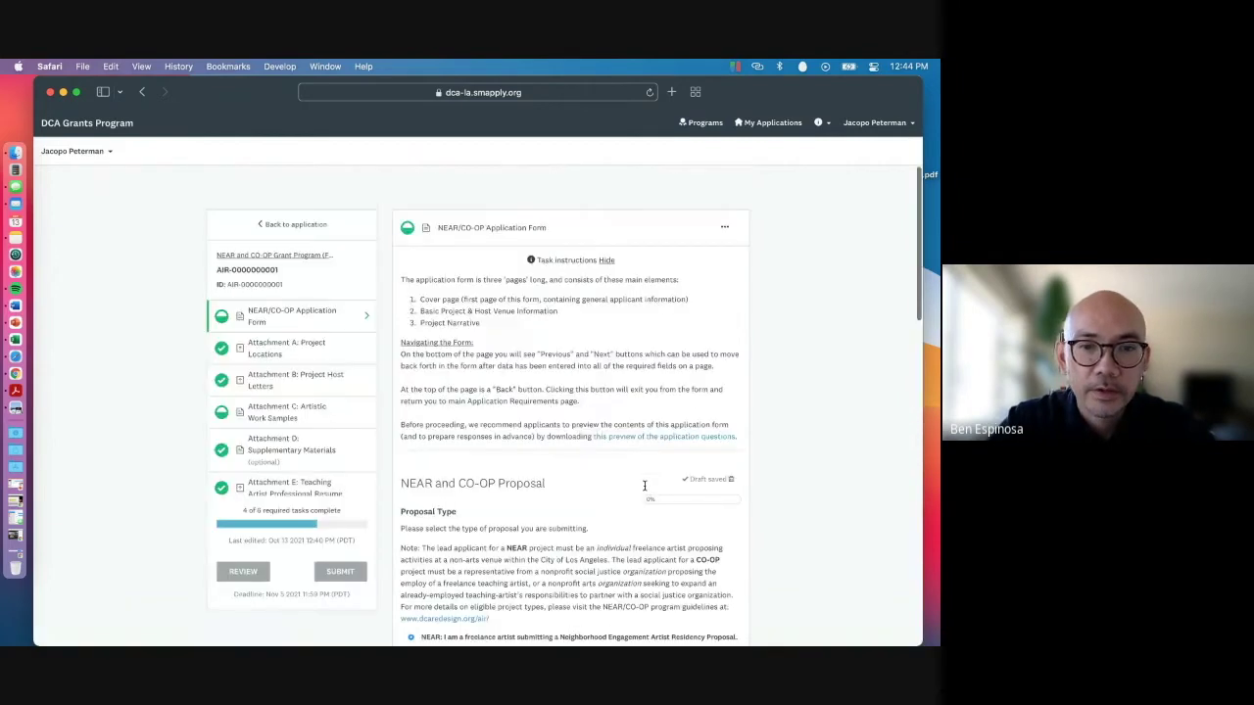
{"action": "scroll", "coordinate": [644, 485], "scroll_direction": "down", "scroll_amount": 20}
{"action": "left_click", "coordinate": [628, 567]}
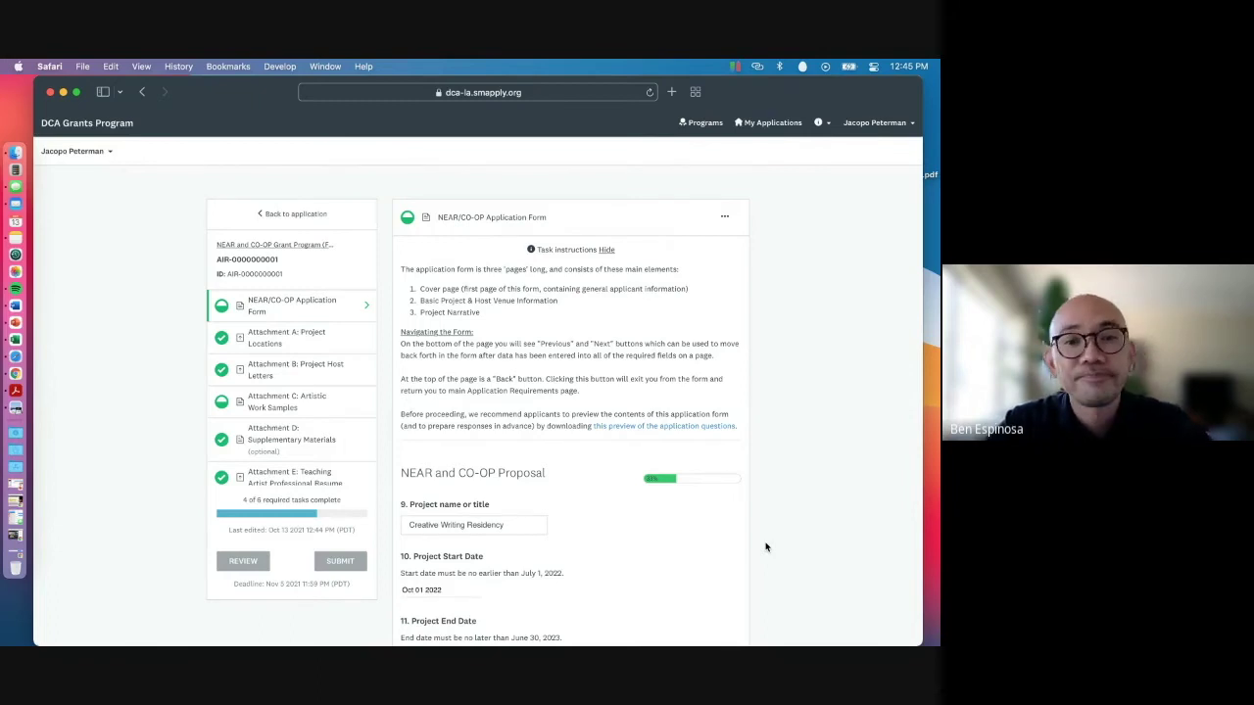
Examine the project title, start and end date rules, and the first, second and third choice Council District questions
{"action": "scroll", "coordinate": [767, 548], "scroll_direction": "down", "scroll_amount": 3}
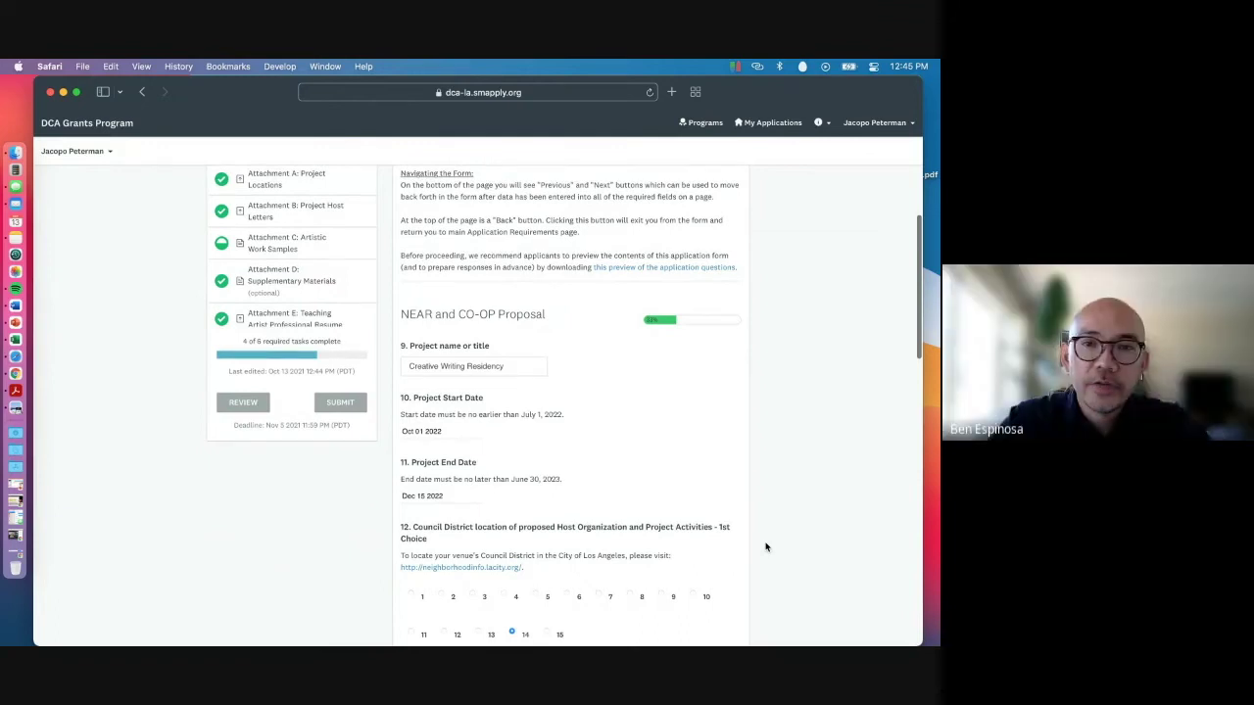
{"action": "scroll", "coordinate": [766, 548], "scroll_direction": "up", "scroll_amount": 1}
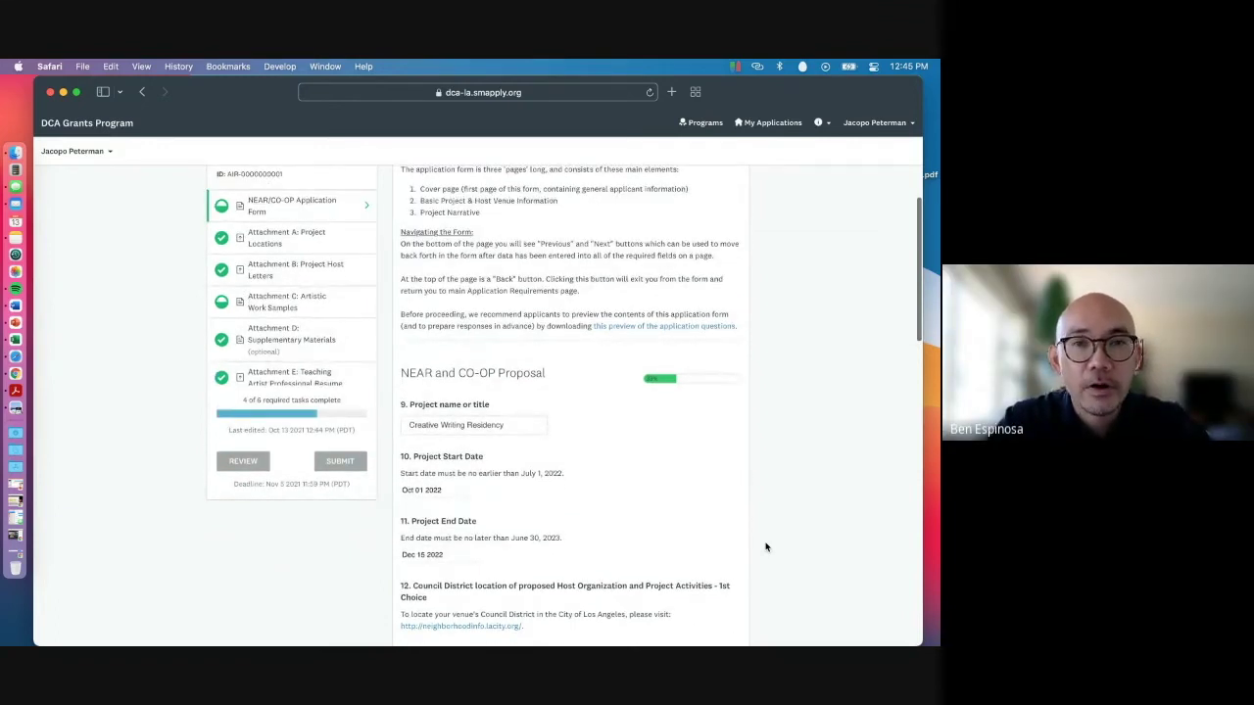
{"action": "scroll", "coordinate": [766, 548], "scroll_direction": "down", "scroll_amount": 4}
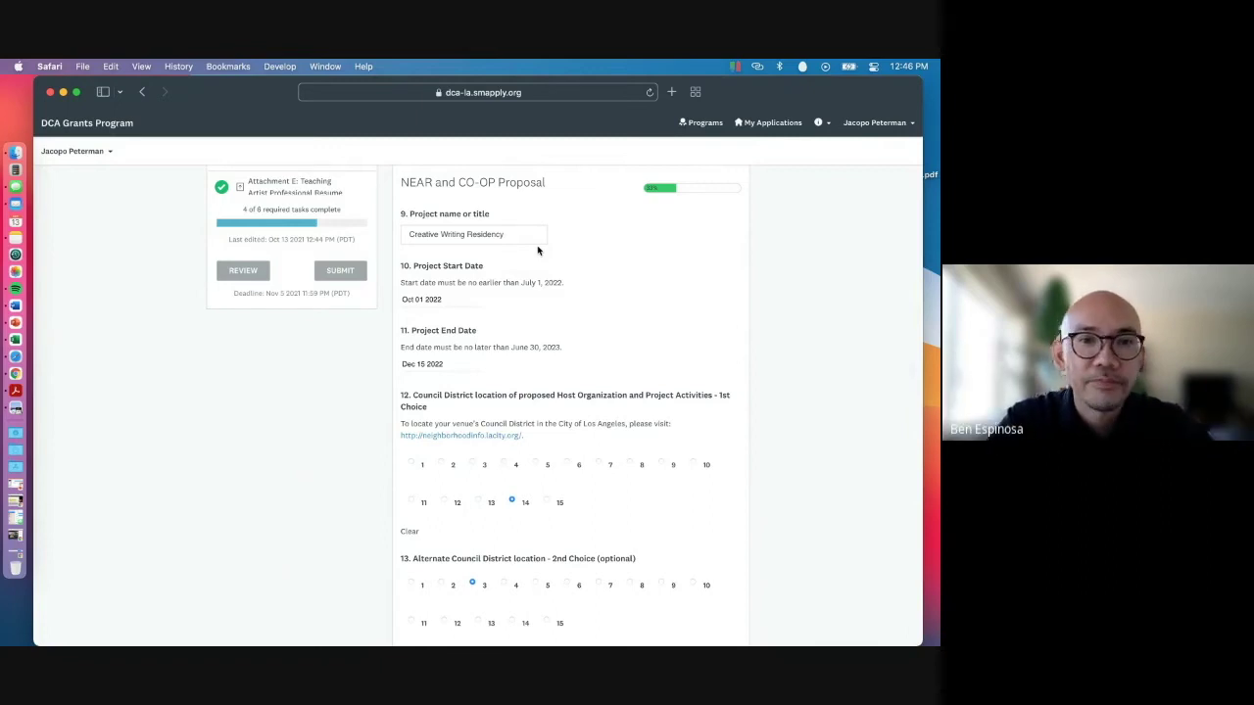
{"action": "scroll", "coordinate": [624, 305], "scroll_direction": "down", "scroll_amount": 1}
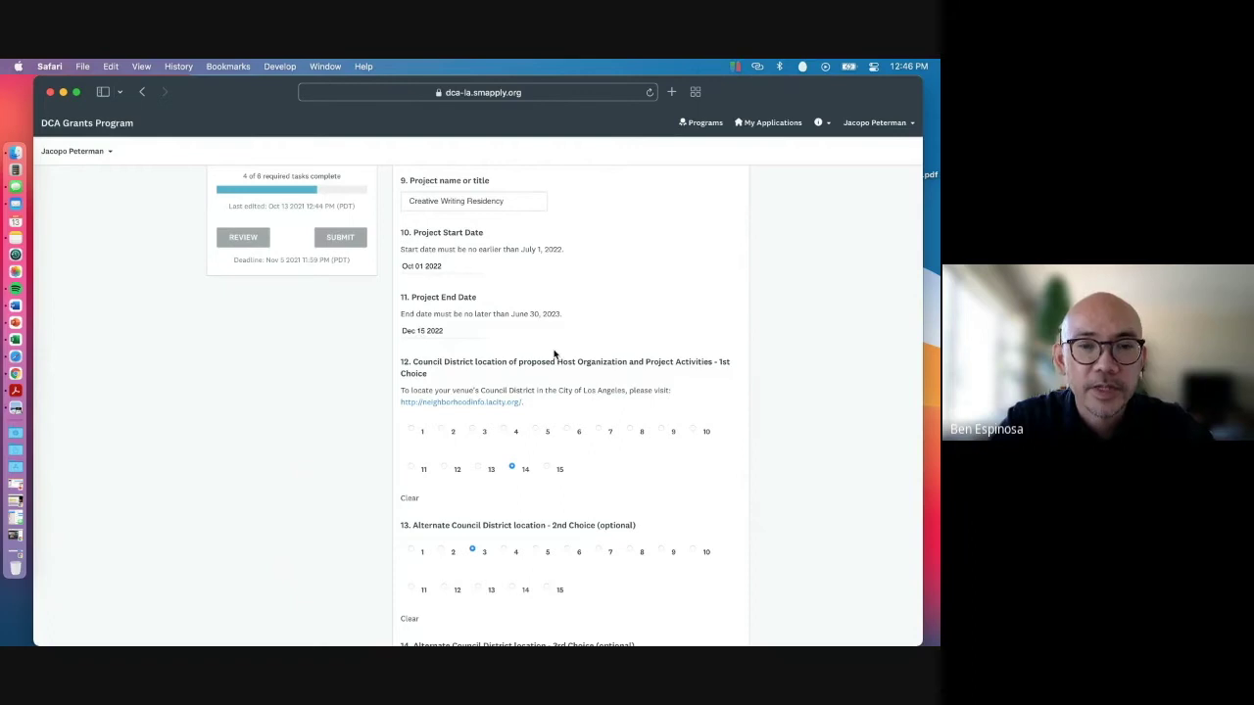
{"action": "scroll", "coordinate": [687, 385], "scroll_direction": "down", "scroll_amount": 2}
{"action": "scroll", "coordinate": [687, 385], "scroll_direction": "down", "scroll_amount": 1}
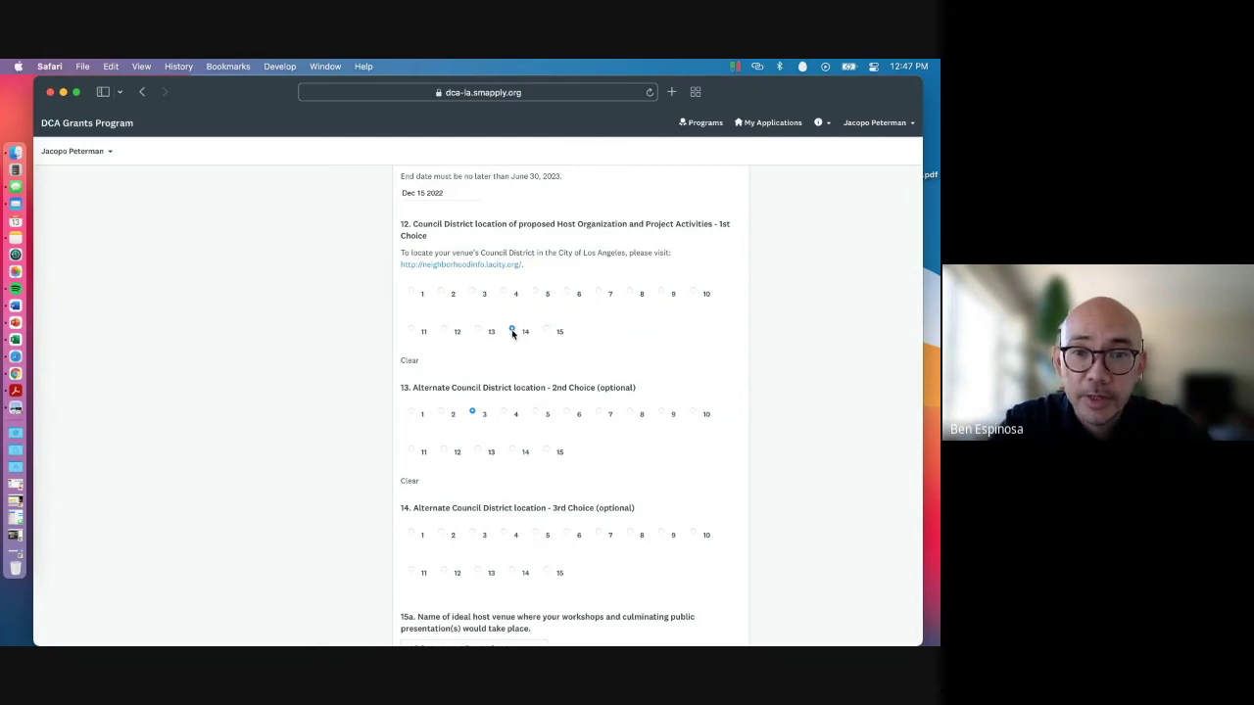
{"action": "scroll", "coordinate": [666, 397], "scroll_direction": "down", "scroll_amount": 2}
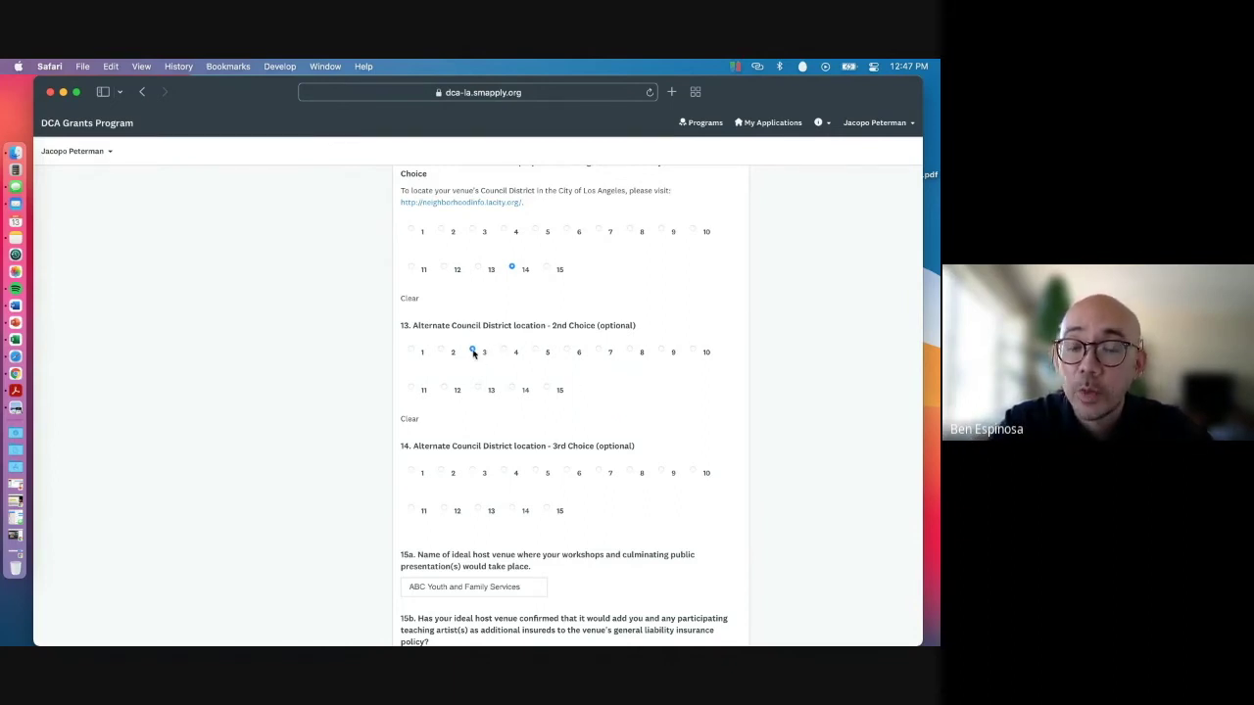
{"action": "scroll", "coordinate": [549, 460], "scroll_direction": "down", "scroll_amount": 1}
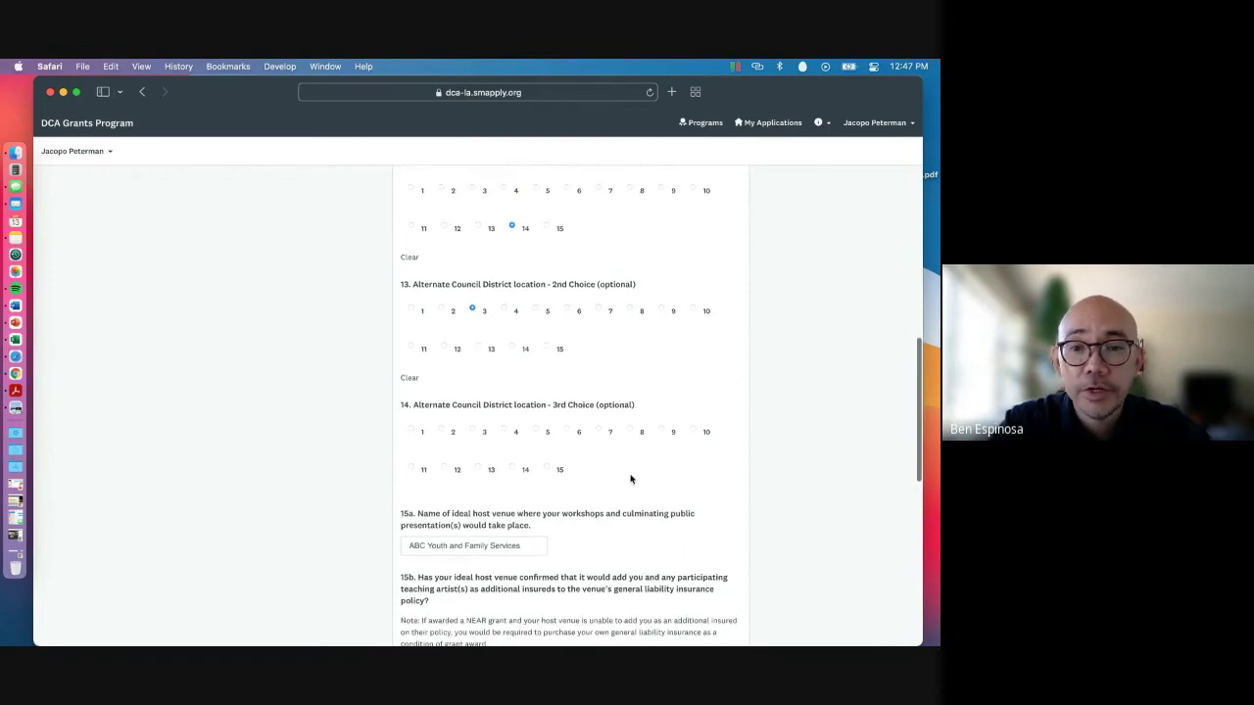
{"action": "scroll", "coordinate": [630, 477], "scroll_direction": "up", "scroll_amount": 4}
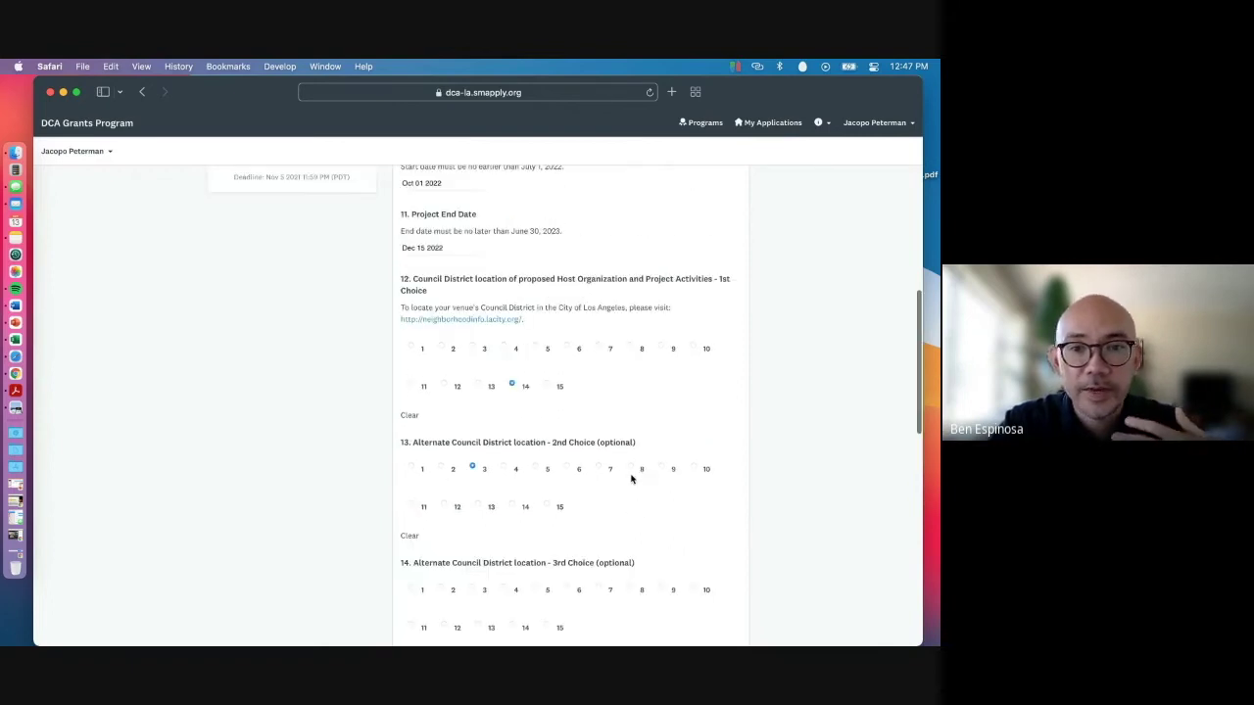
{"action": "scroll", "coordinate": [590, 424], "scroll_direction": "down", "scroll_amount": 2}
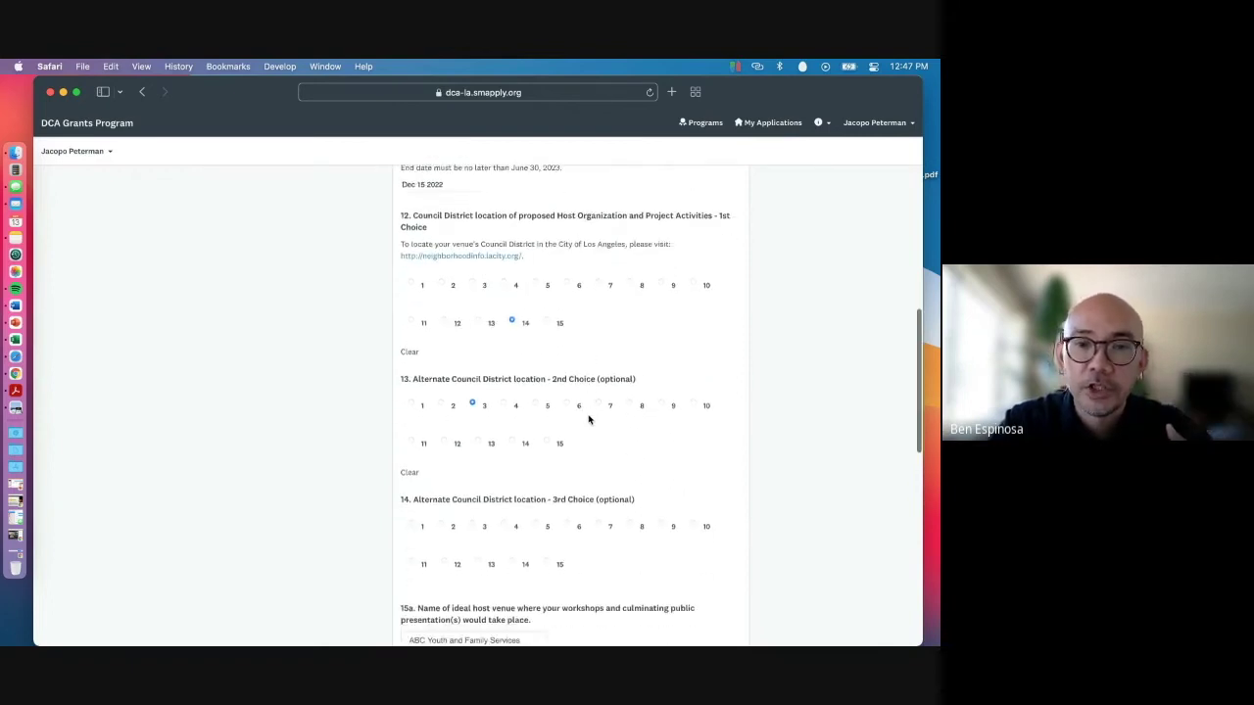
{"action": "scroll", "coordinate": [594, 435], "scroll_direction": "down", "scroll_amount": 1}
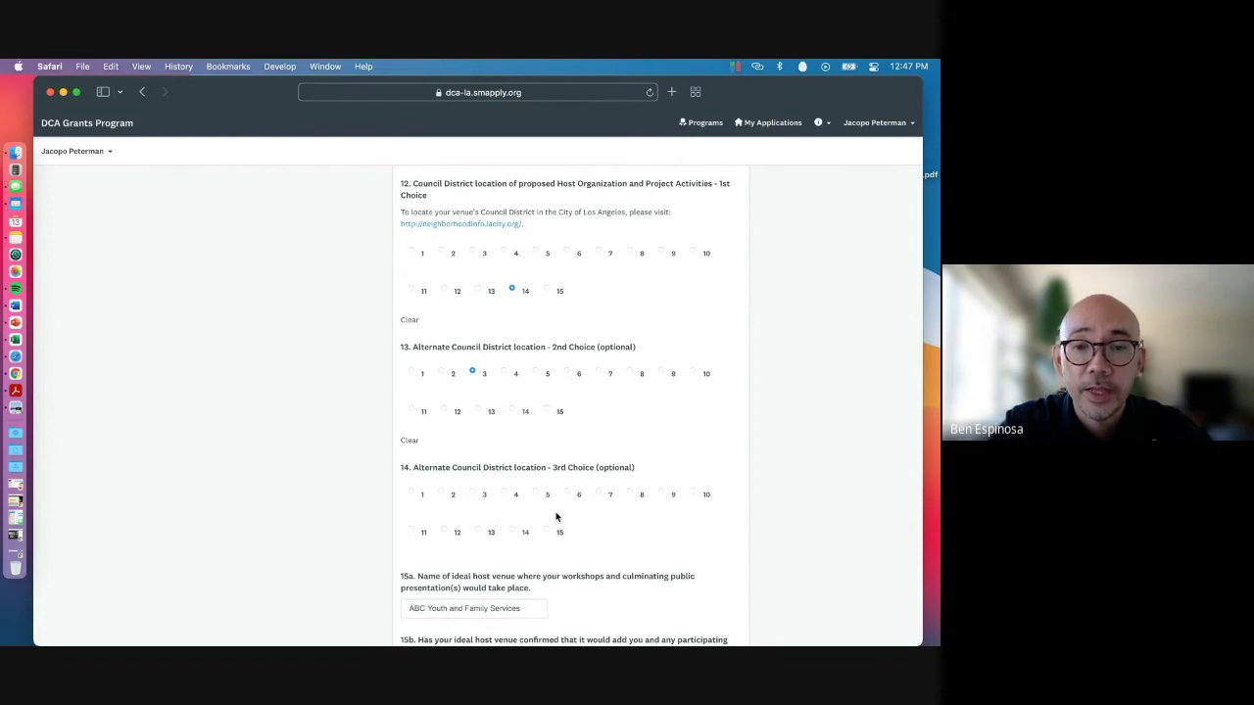
{"action": "scroll", "coordinate": [556, 517], "scroll_direction": "up", "scroll_amount": 1}
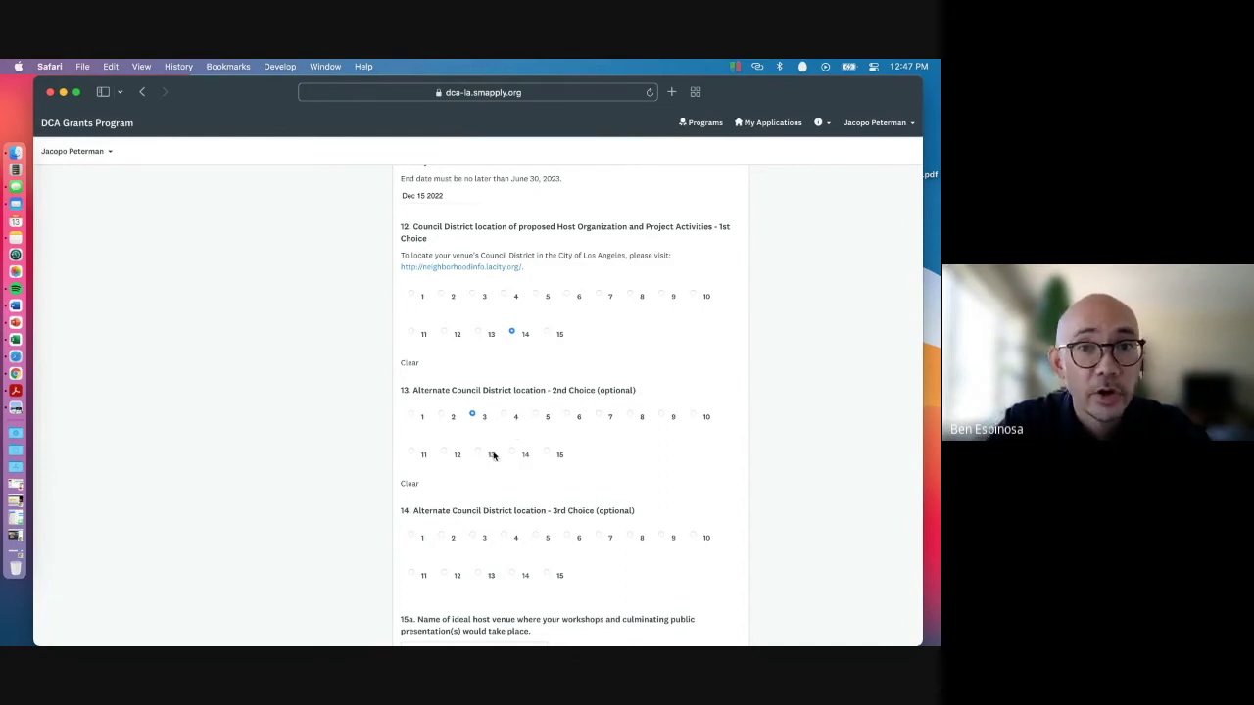
Review the ideal host venue name and the question on whether the venue will add the applicant as an additional insured
{"action": "scroll", "coordinate": [623, 485], "scroll_direction": "down", "scroll_amount": 5}
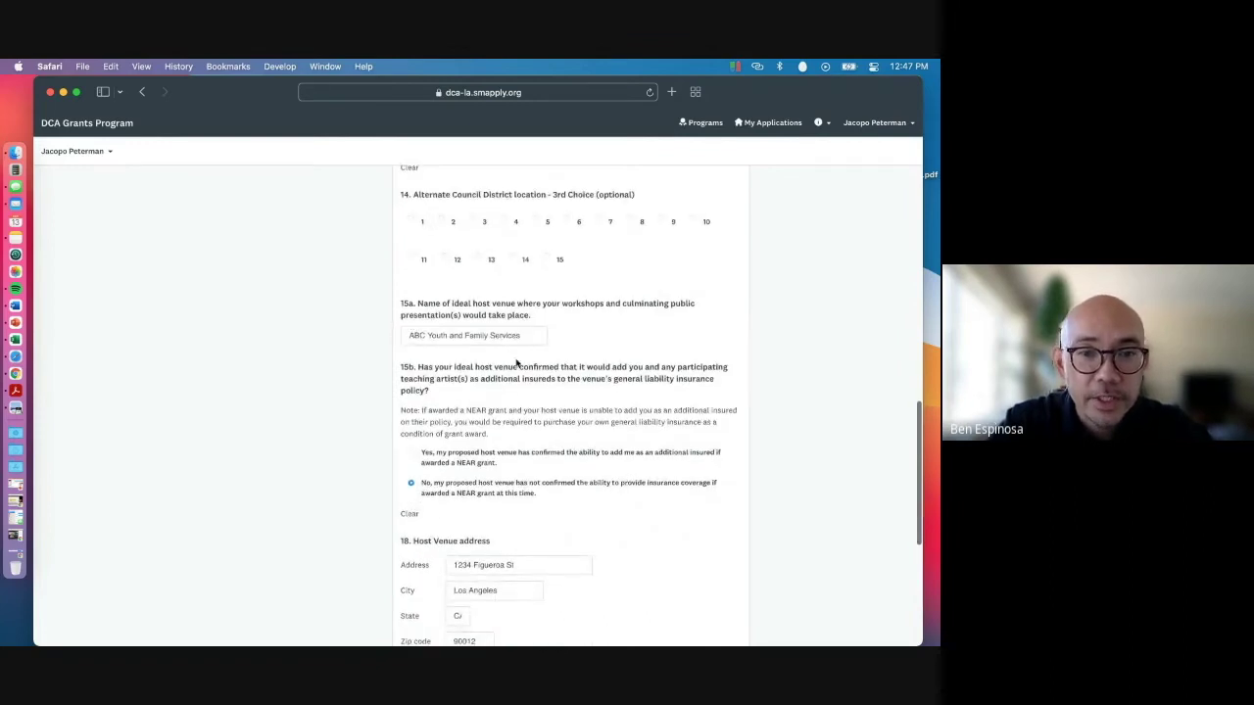
{"action": "scroll", "coordinate": [566, 404], "scroll_direction": "down", "scroll_amount": 2}
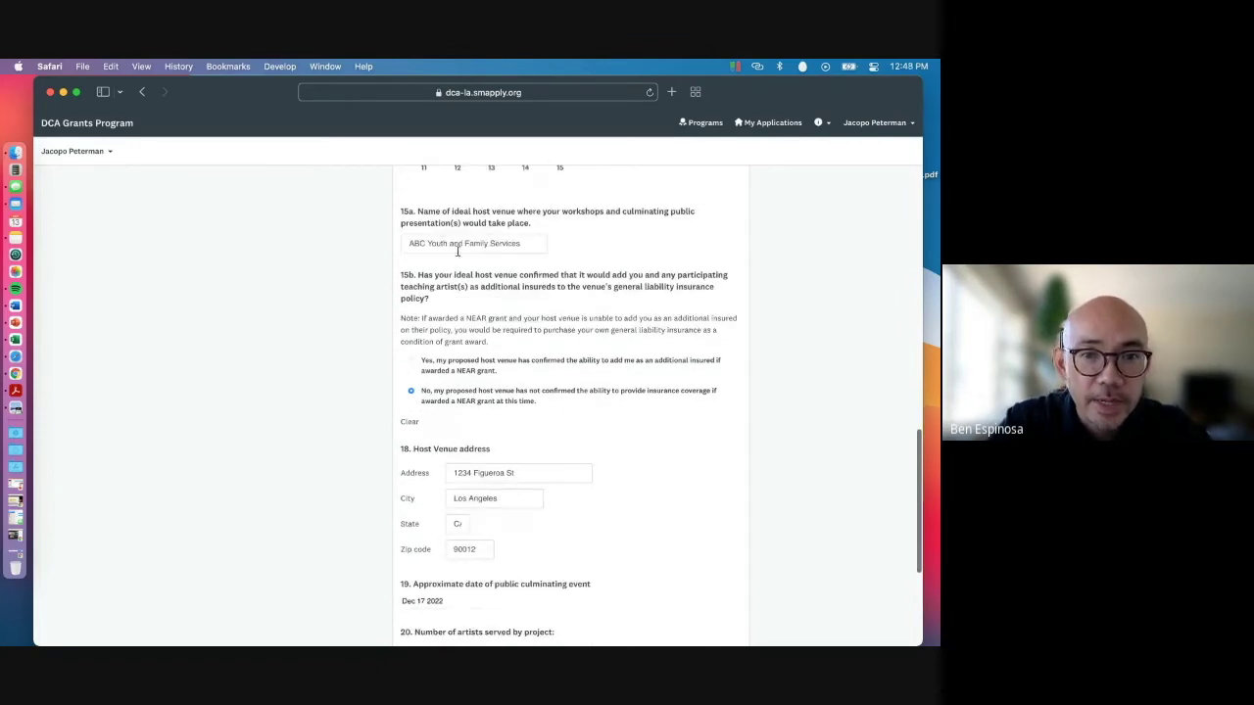
{"action": "scroll", "coordinate": [511, 409], "scroll_direction": "down", "scroll_amount": 1}
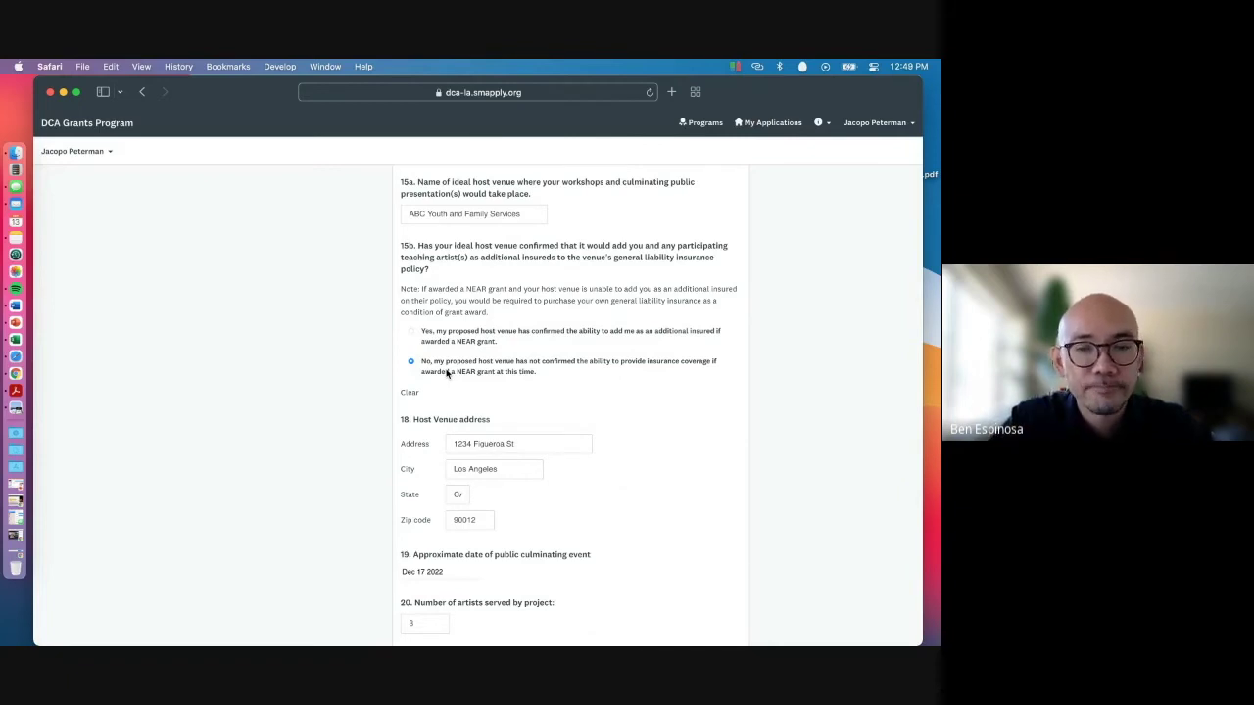
{"action": "scroll", "coordinate": [541, 372], "scroll_direction": "down", "scroll_amount": 1}
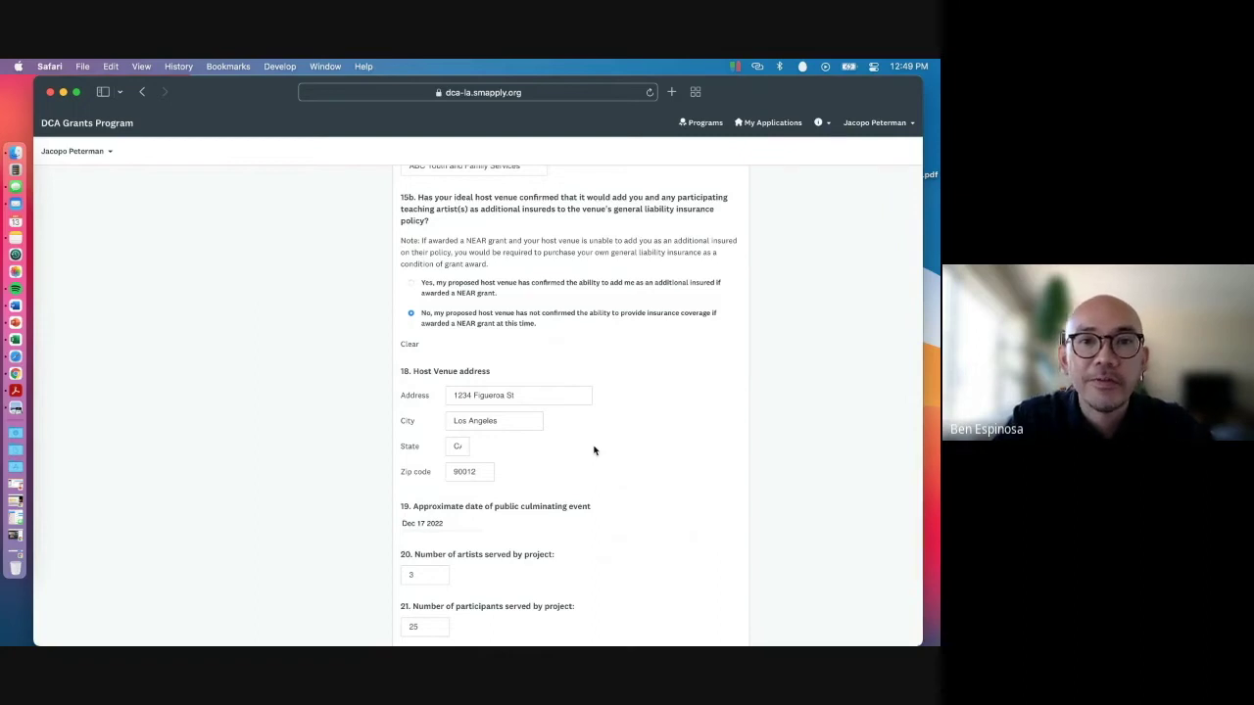
{"action": "scroll", "coordinate": [594, 450], "scroll_direction": "down", "scroll_amount": 1}
{"action": "scroll", "coordinate": [594, 450], "scroll_direction": "down", "scroll_amount": 1}
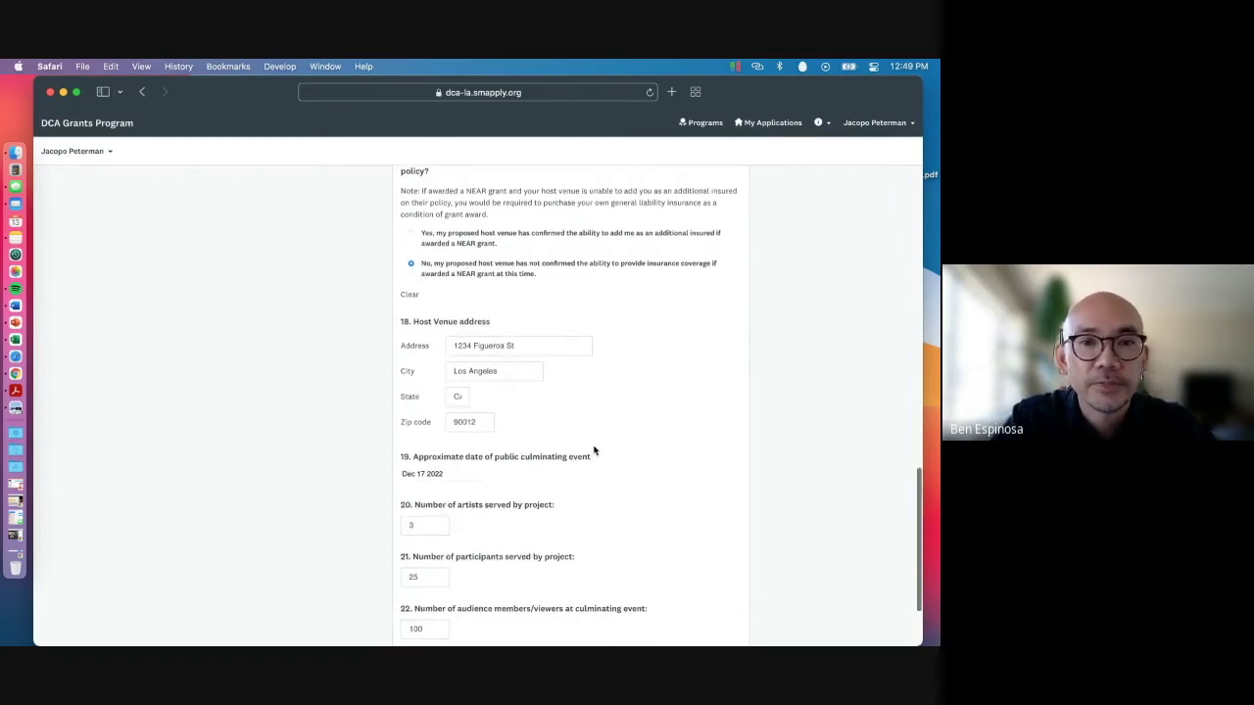
Check the host venue address, culminating event date and artist, participant and audience numbers, and continue to the form's narrative page
{"action": "scroll", "coordinate": [594, 451], "scroll_direction": "down", "scroll_amount": 2}
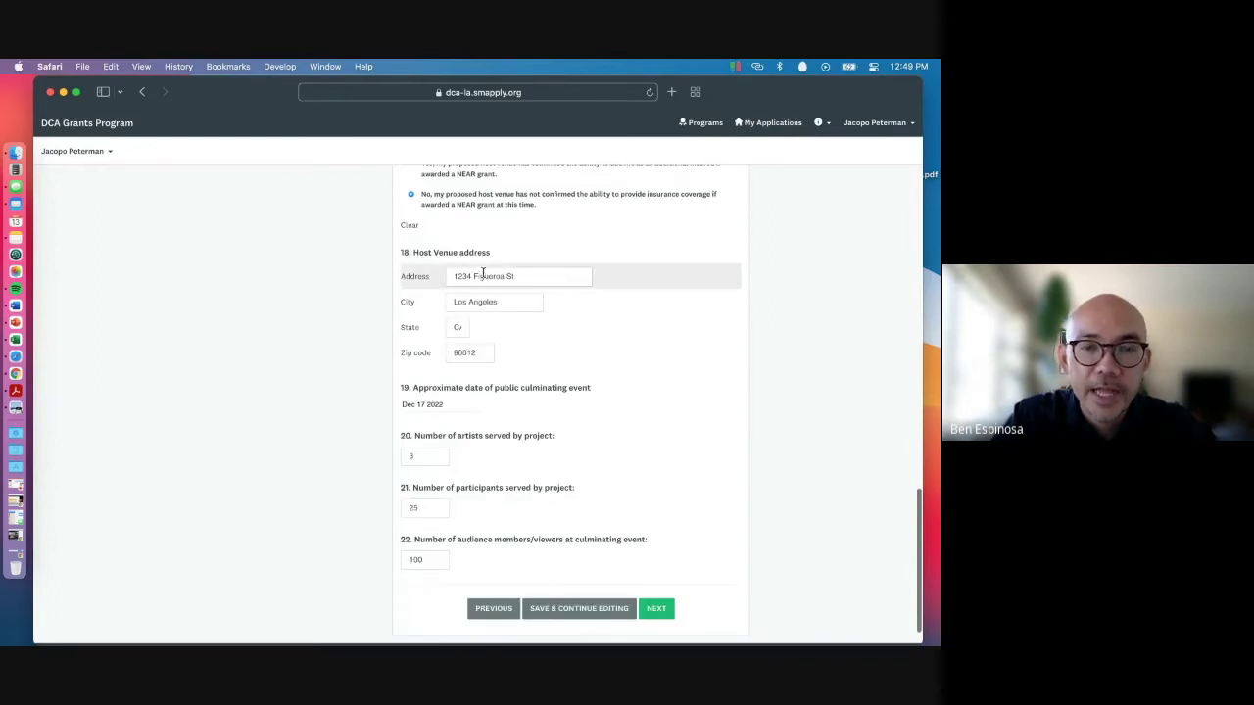
{"action": "scroll", "coordinate": [553, 376], "scroll_direction": "down", "scroll_amount": 1}
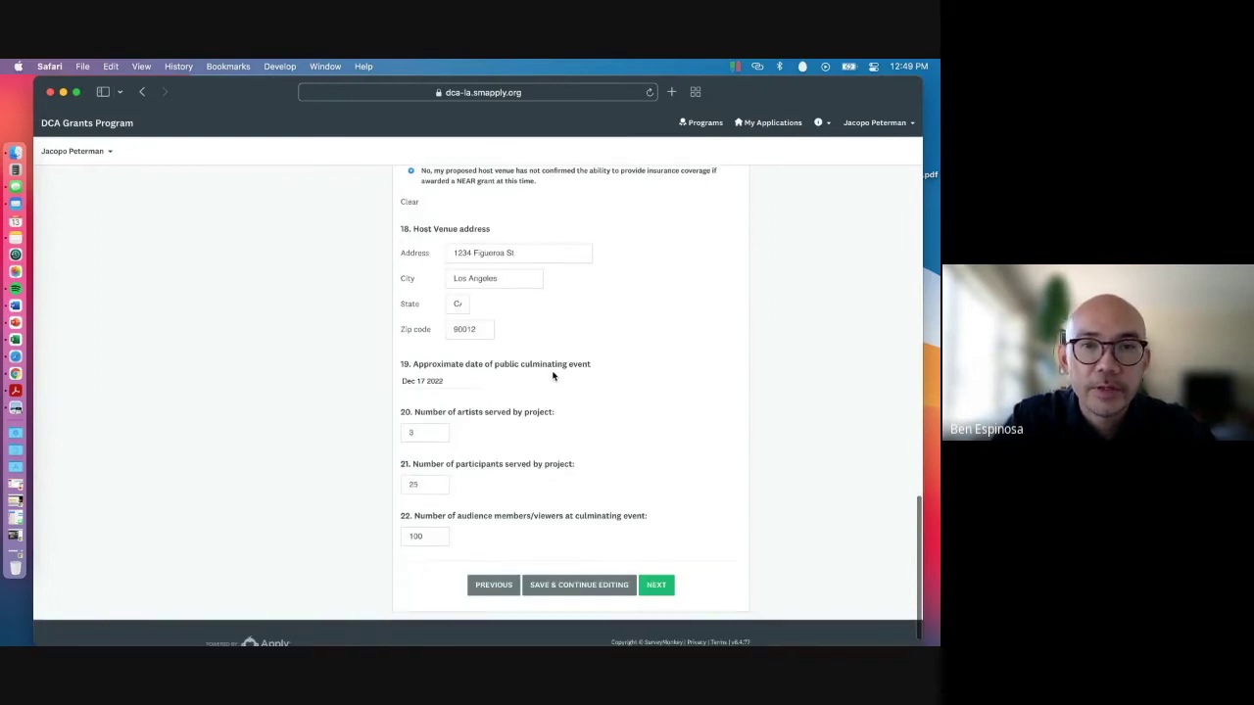
{"action": "scroll", "coordinate": [520, 382], "scroll_direction": "down", "scroll_amount": 1}
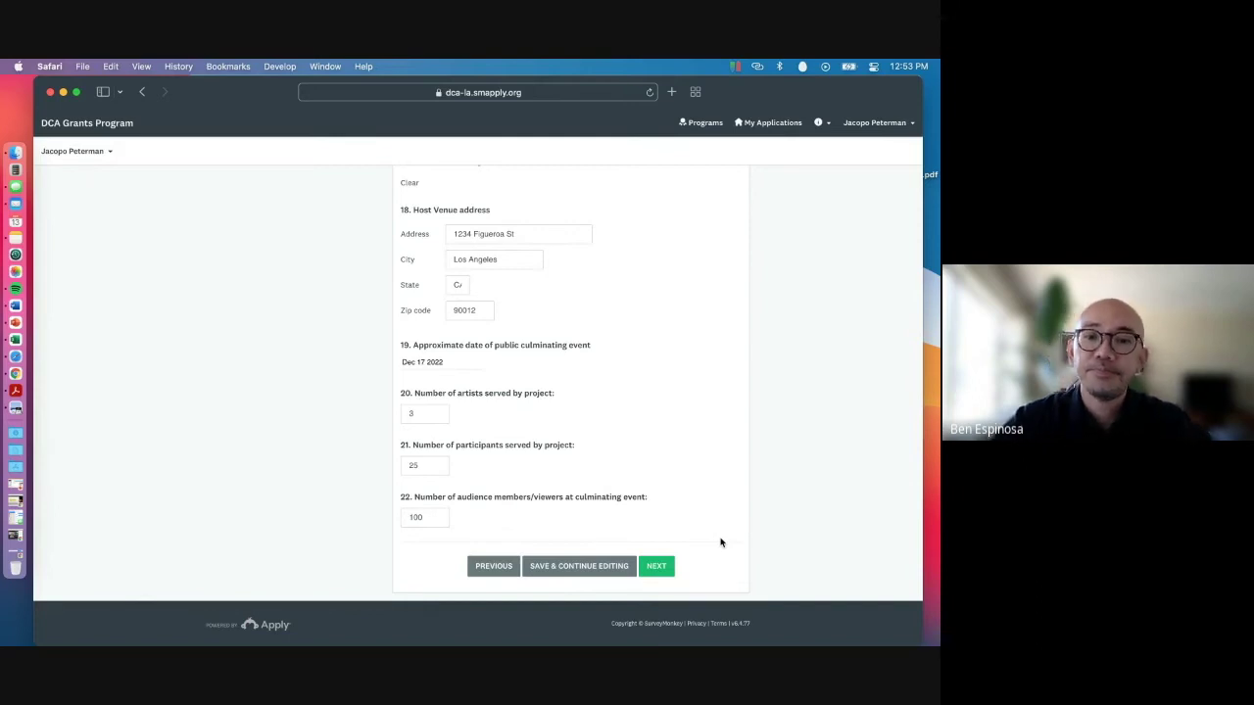
{"action": "scroll", "coordinate": [677, 514], "scroll_direction": "down", "scroll_amount": 1}
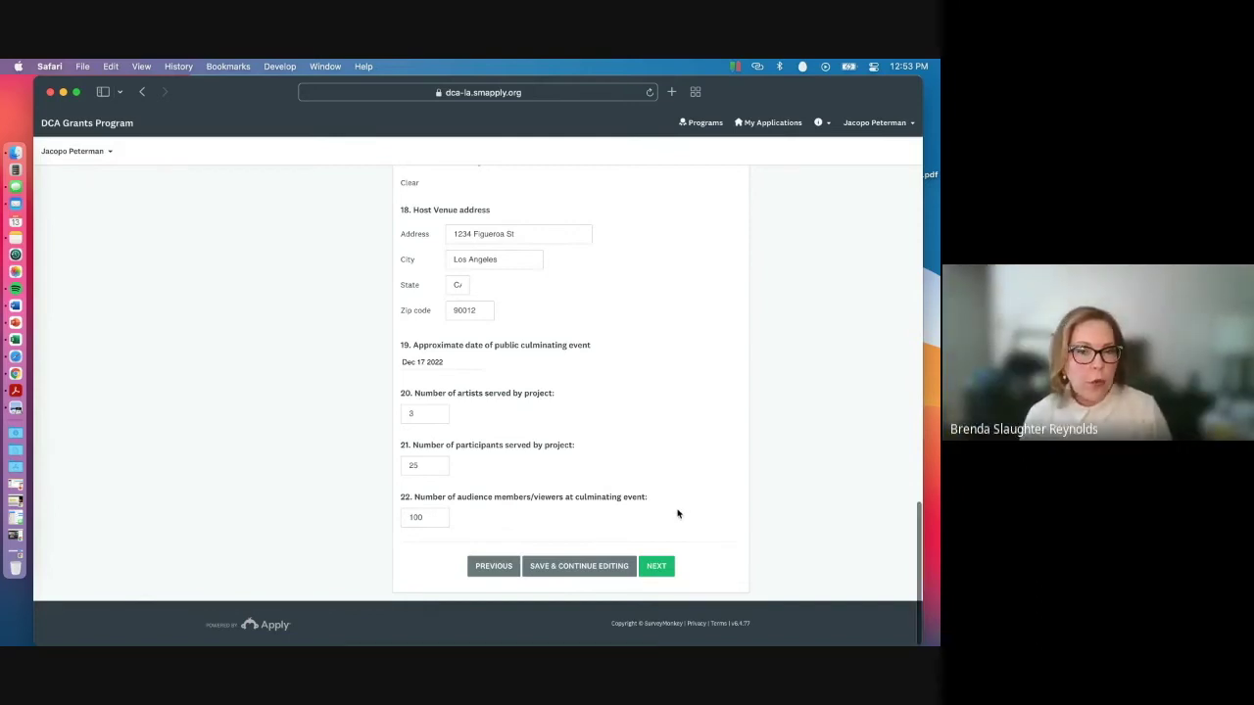
{"action": "scroll", "coordinate": [677, 513], "scroll_direction": "up", "scroll_amount": 1}
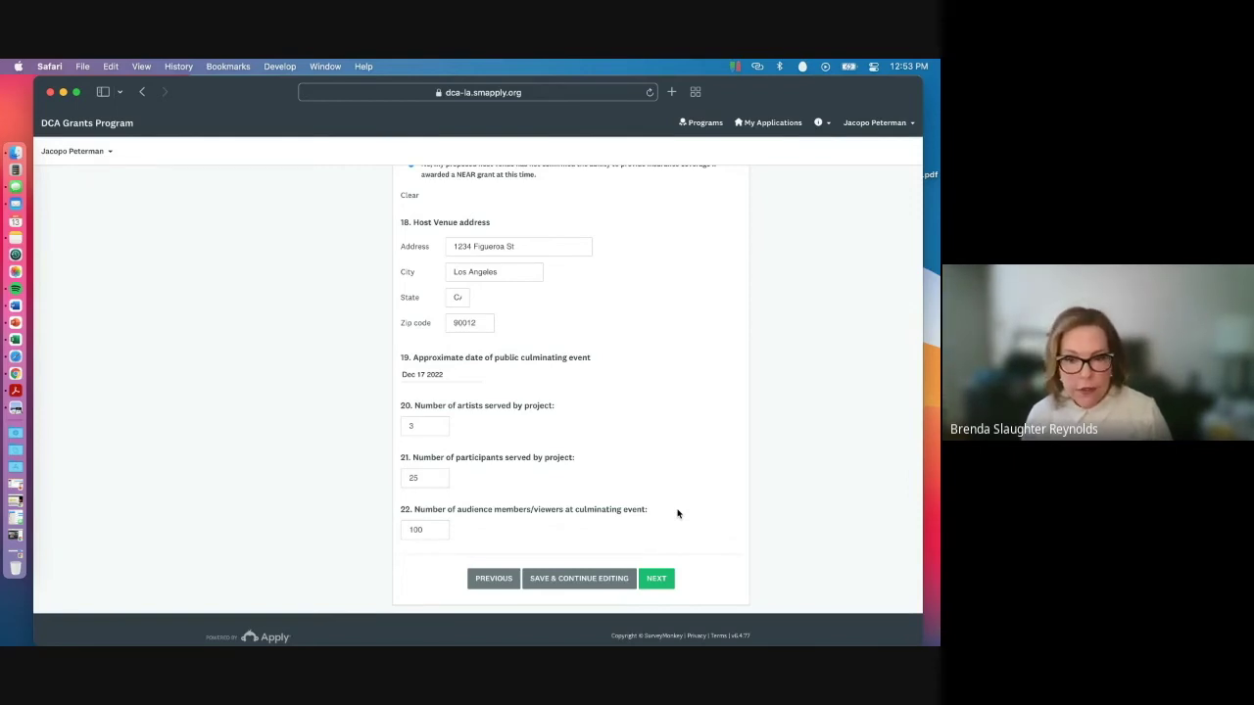
{"action": "scroll", "coordinate": [710, 528], "scroll_direction": "up", "scroll_amount": 1}
{"action": "scroll", "coordinate": [710, 528], "scroll_direction": "up", "scroll_amount": 1}
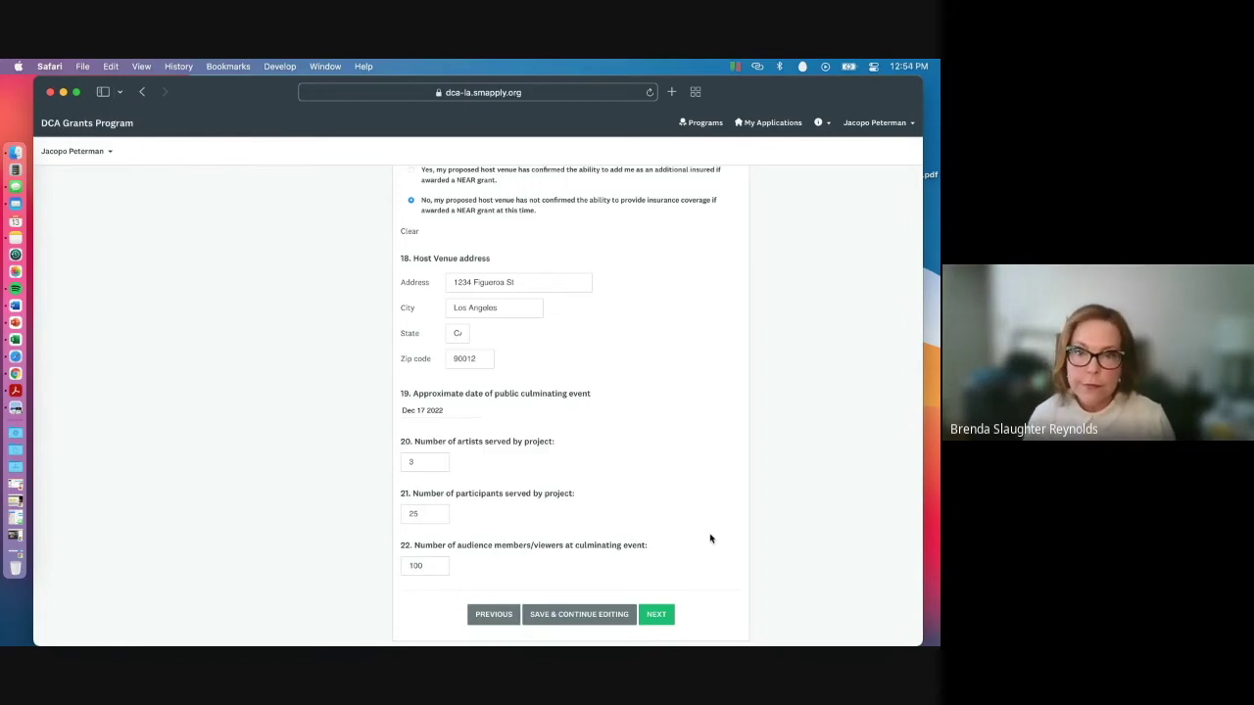
{"action": "left_click", "coordinate": [656, 615]}
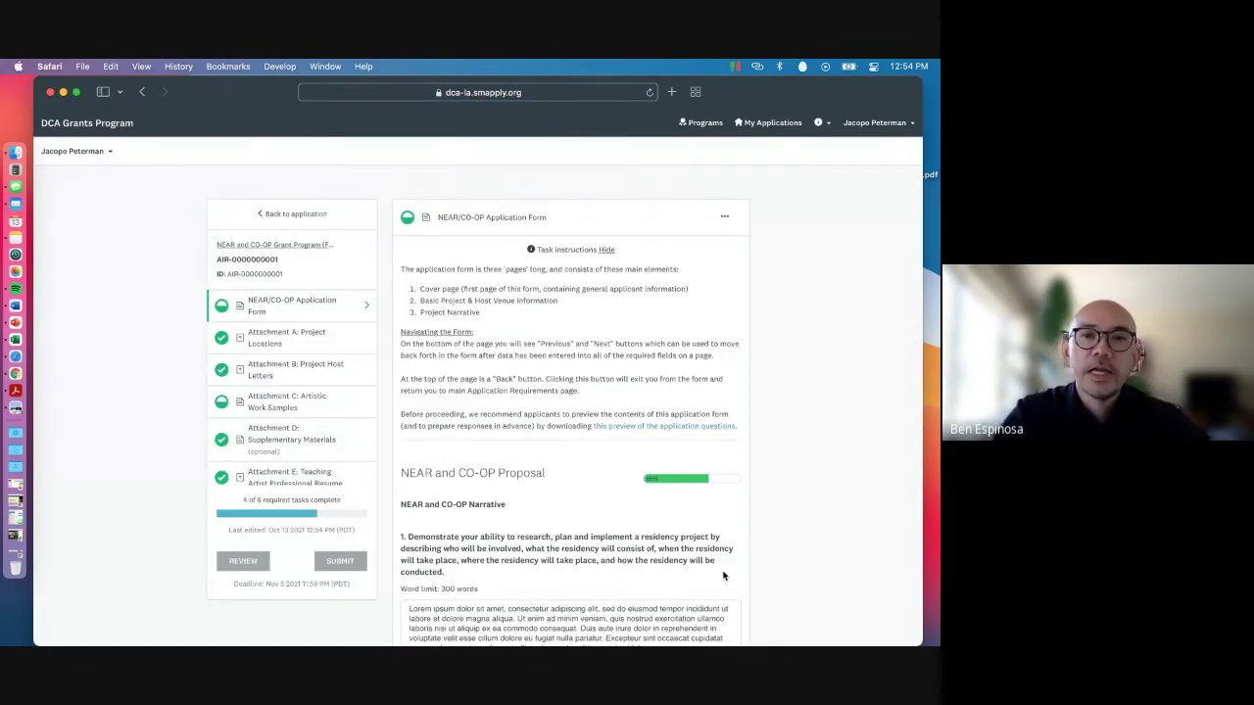
Examine narrative questions 1 and 2 on planning the residency and the lead Teaching Artist's qualifications, including their 300-word limits
{"action": "scroll", "coordinate": [770, 584], "scroll_direction": "down", "scroll_amount": 2}
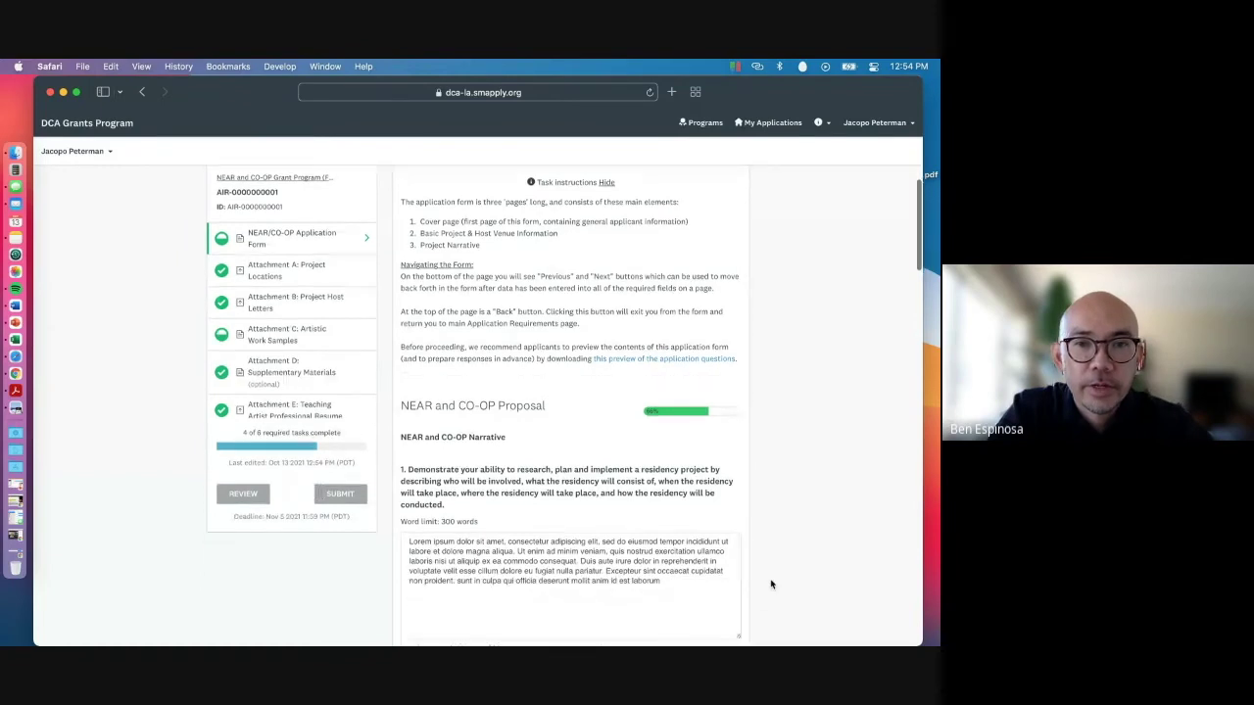
{"action": "scroll", "coordinate": [770, 585], "scroll_direction": "down", "scroll_amount": 8}
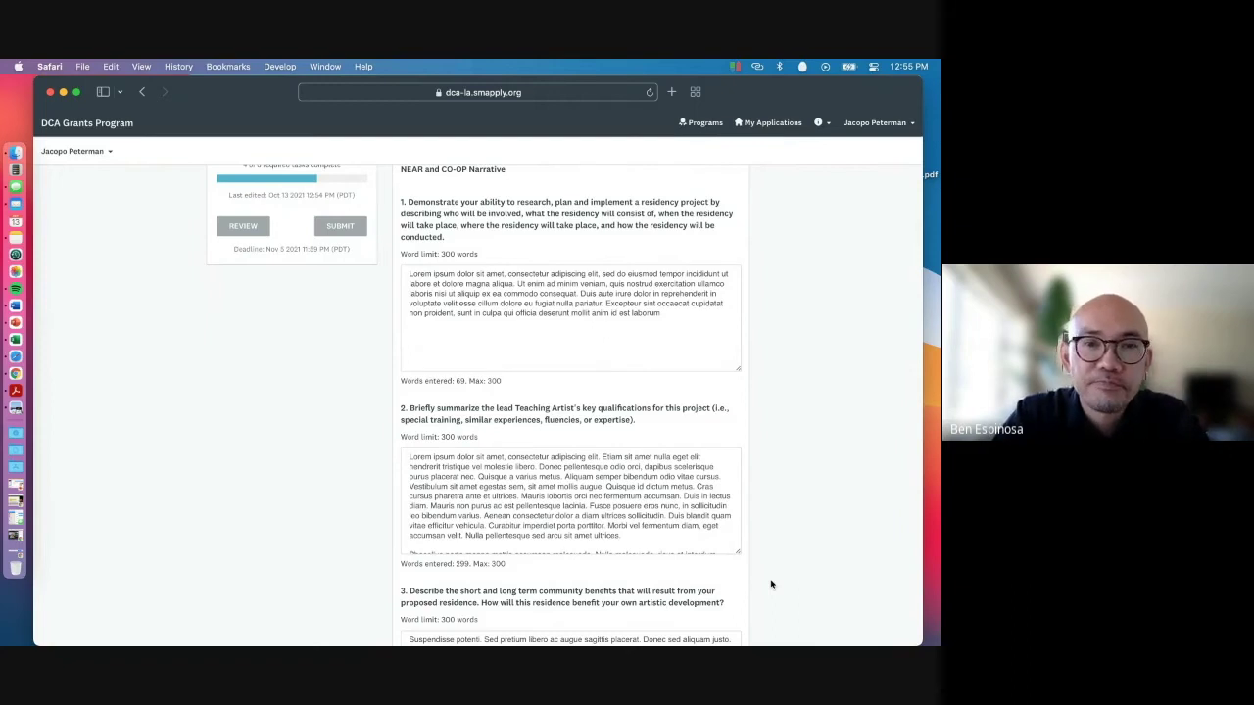
{"action": "scroll", "coordinate": [771, 584], "scroll_direction": "down", "scroll_amount": 2}
{"action": "scroll", "coordinate": [771, 585], "scroll_direction": "up", "scroll_amount": 3}
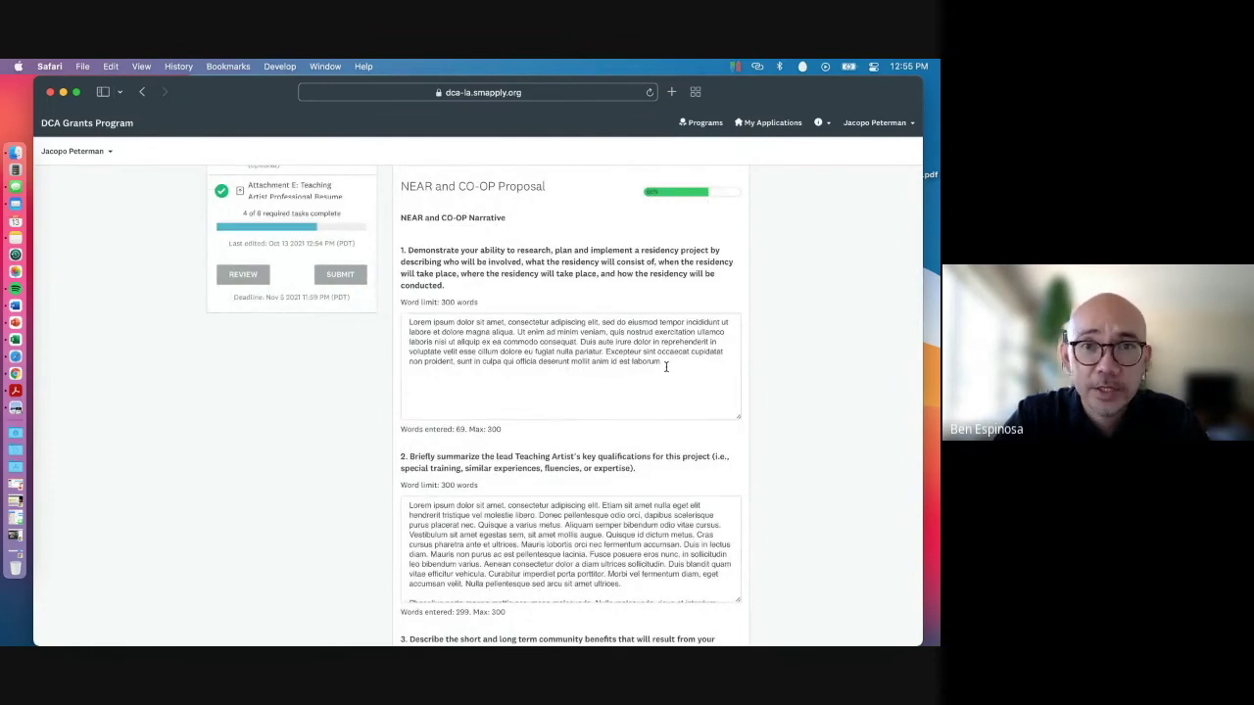
{"action": "scroll", "coordinate": [665, 366], "scroll_direction": "down", "scroll_amount": 1}
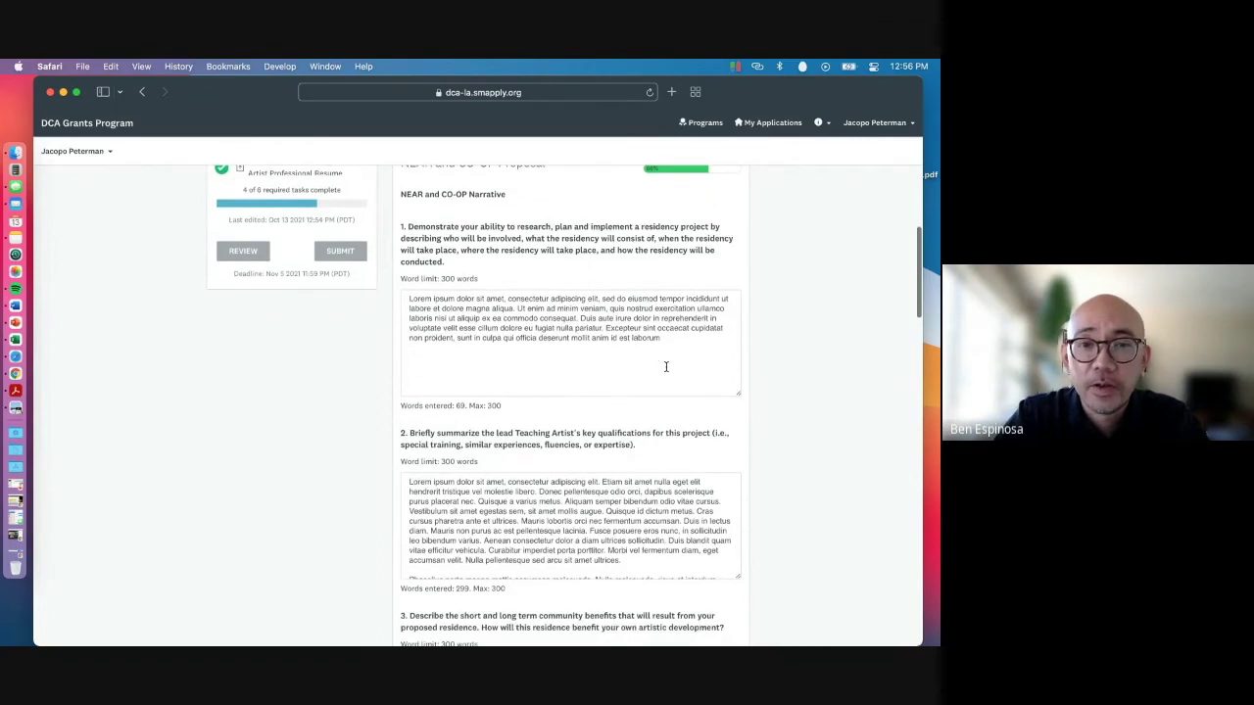
{"action": "scroll", "coordinate": [665, 367], "scroll_direction": "up", "scroll_amount": 1}
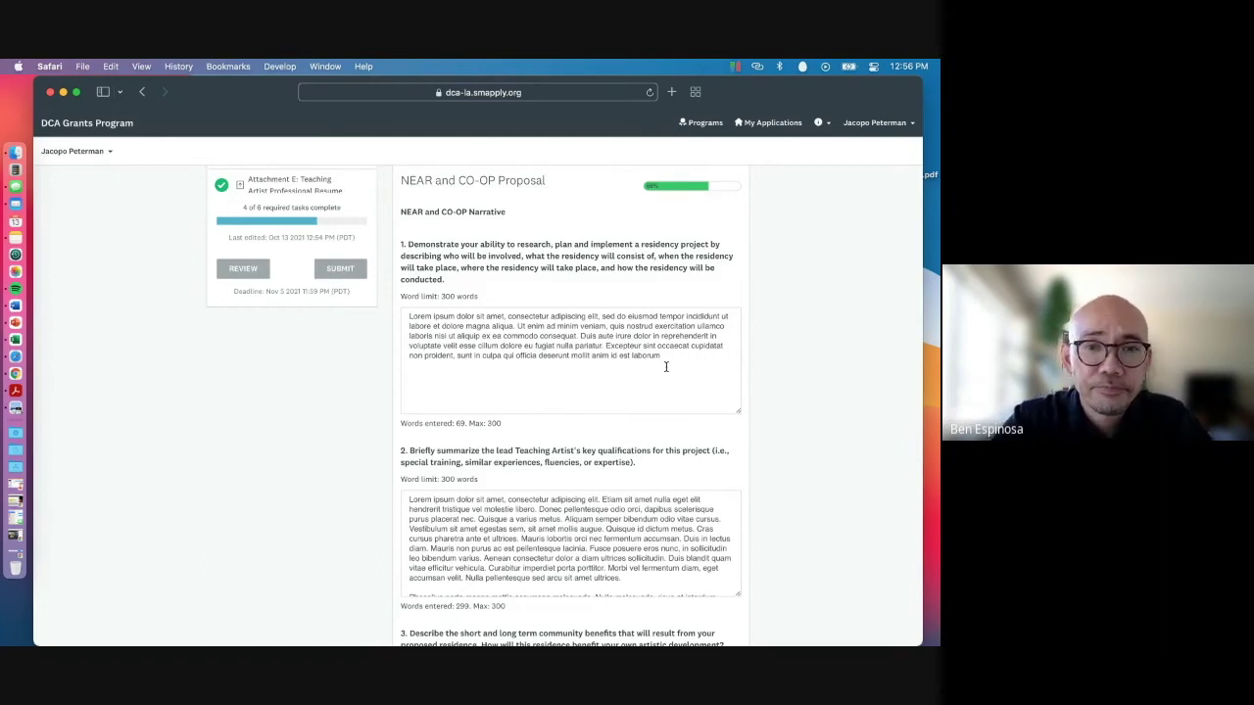
{"action": "scroll", "coordinate": [667, 366], "scroll_direction": "down", "scroll_amount": 5}
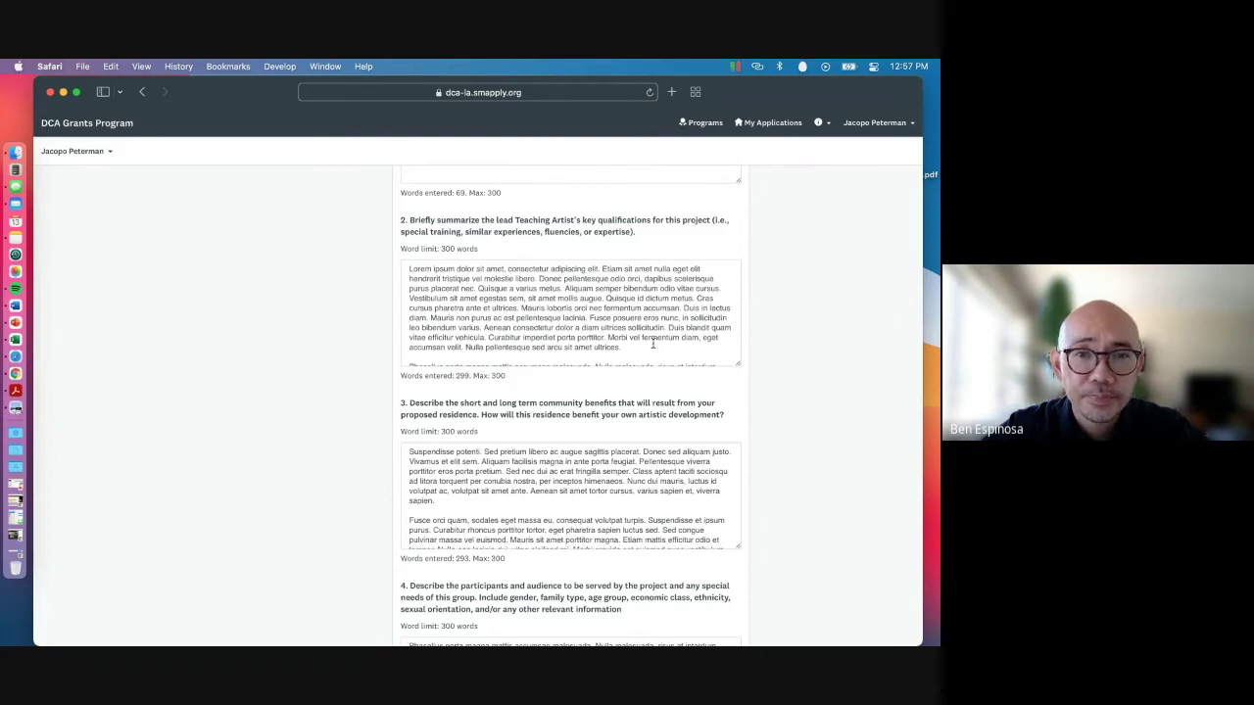
{"action": "scroll", "coordinate": [652, 343], "scroll_direction": "down", "scroll_amount": 5}
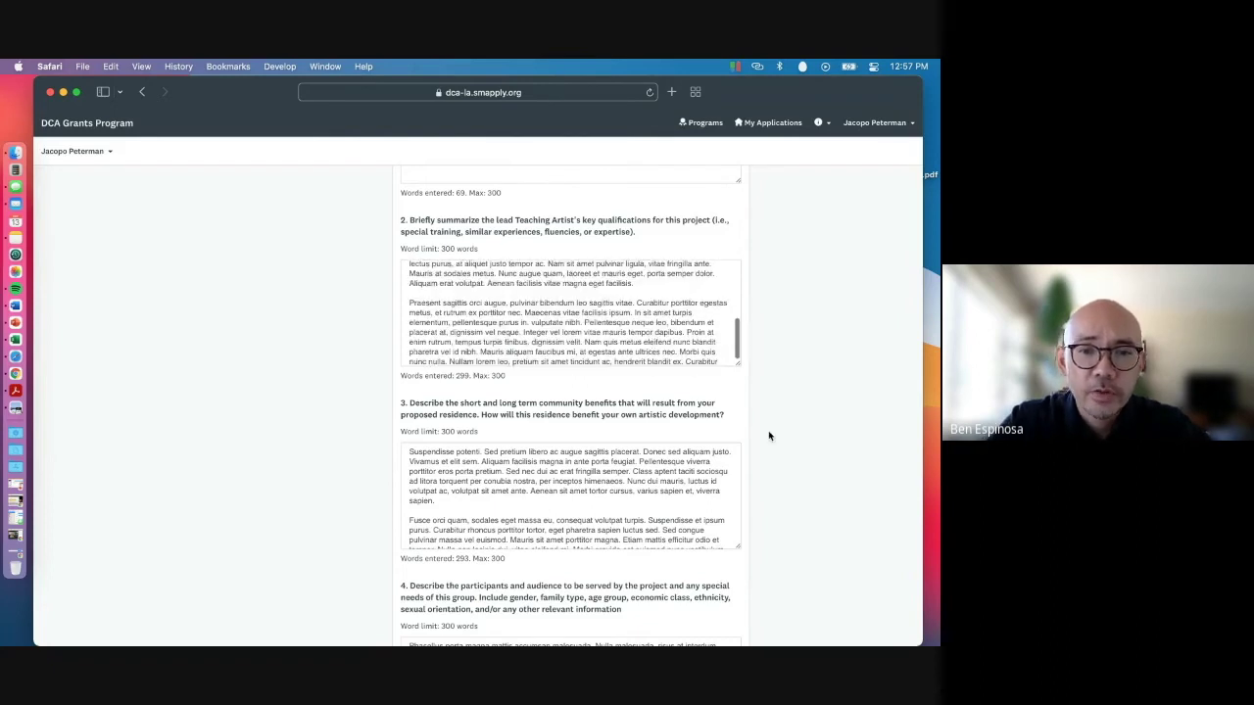
Read through narrative questions 3 to 5 on community benefits, participants and audience, and collaborating artists
{"action": "scroll", "coordinate": [771, 440], "scroll_direction": "down", "scroll_amount": 1}
{"action": "scroll", "coordinate": [770, 440], "scroll_direction": "down", "scroll_amount": 1}
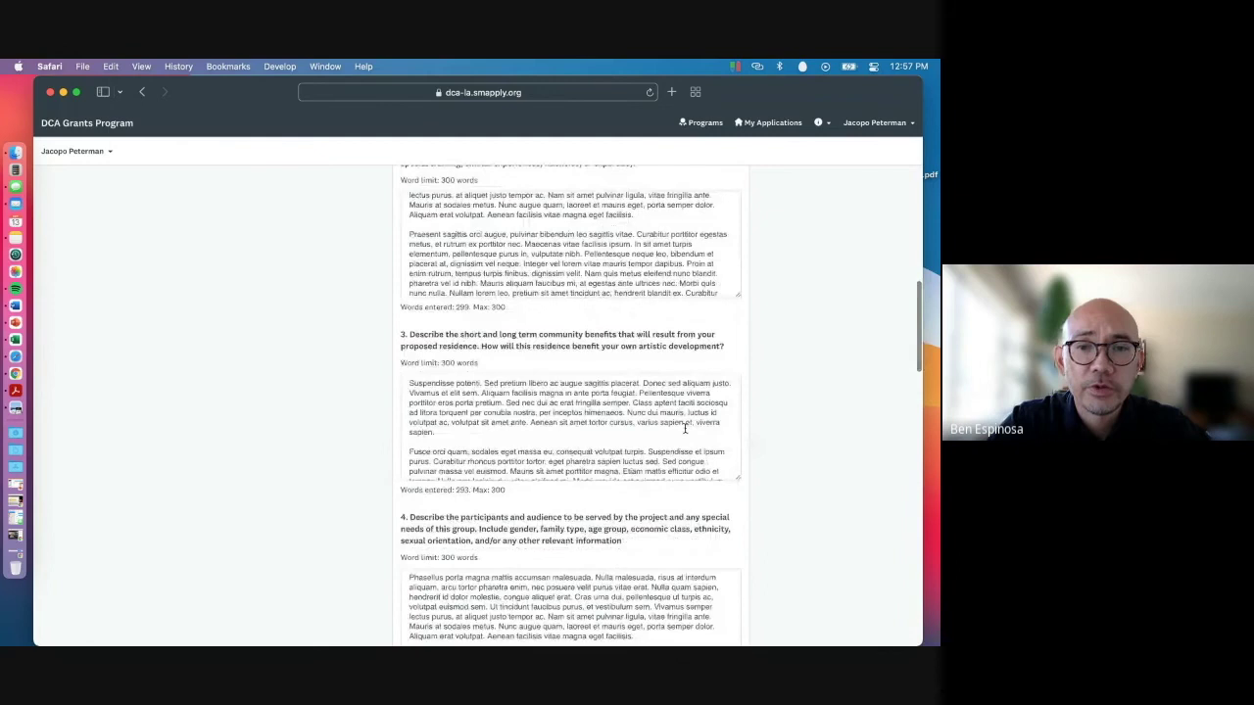
{"action": "scroll", "coordinate": [686, 428], "scroll_direction": "down", "scroll_amount": 2}
{"action": "scroll", "coordinate": [772, 457], "scroll_direction": "down", "scroll_amount": 2}
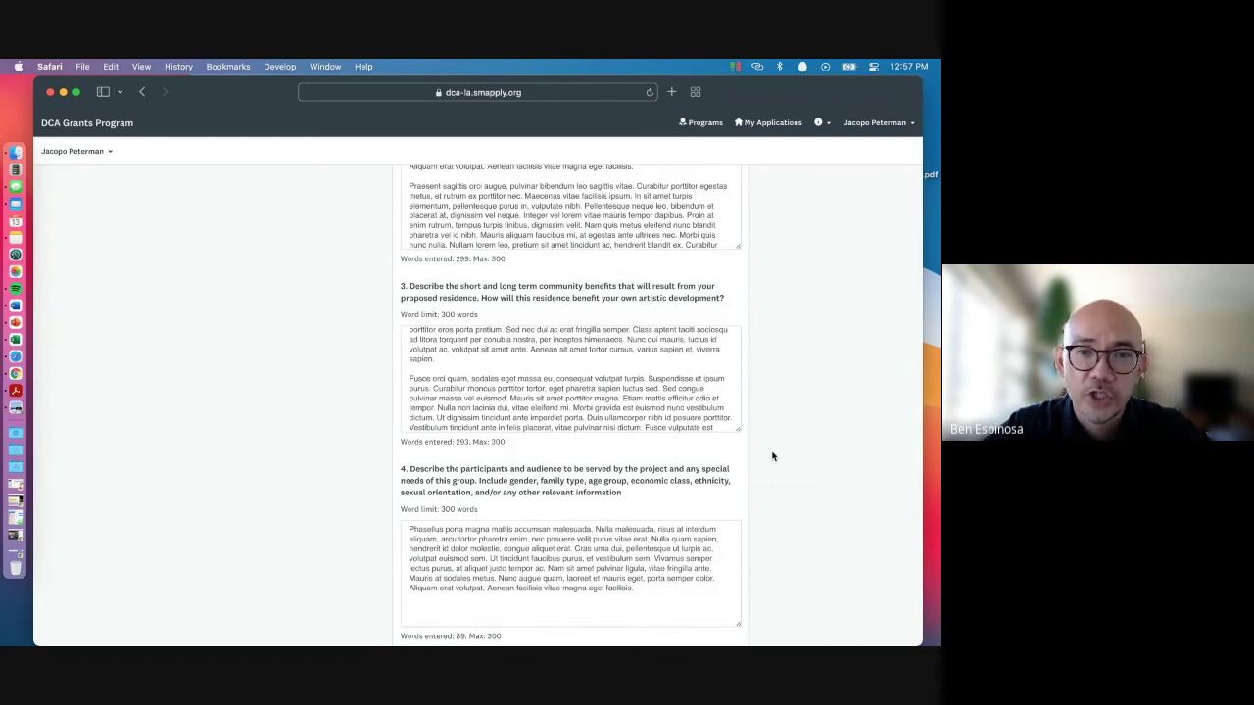
{"action": "scroll", "coordinate": [772, 456], "scroll_direction": "down", "scroll_amount": 5}
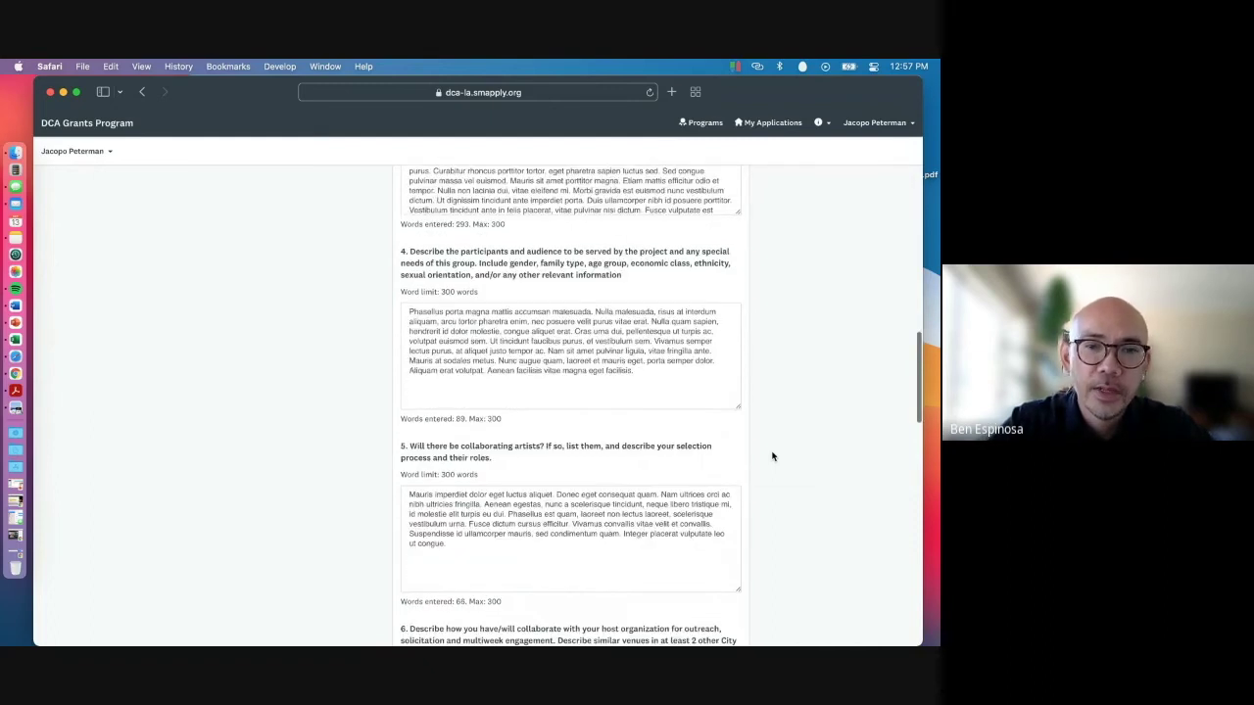
{"action": "left_click", "coordinate": [664, 357]}
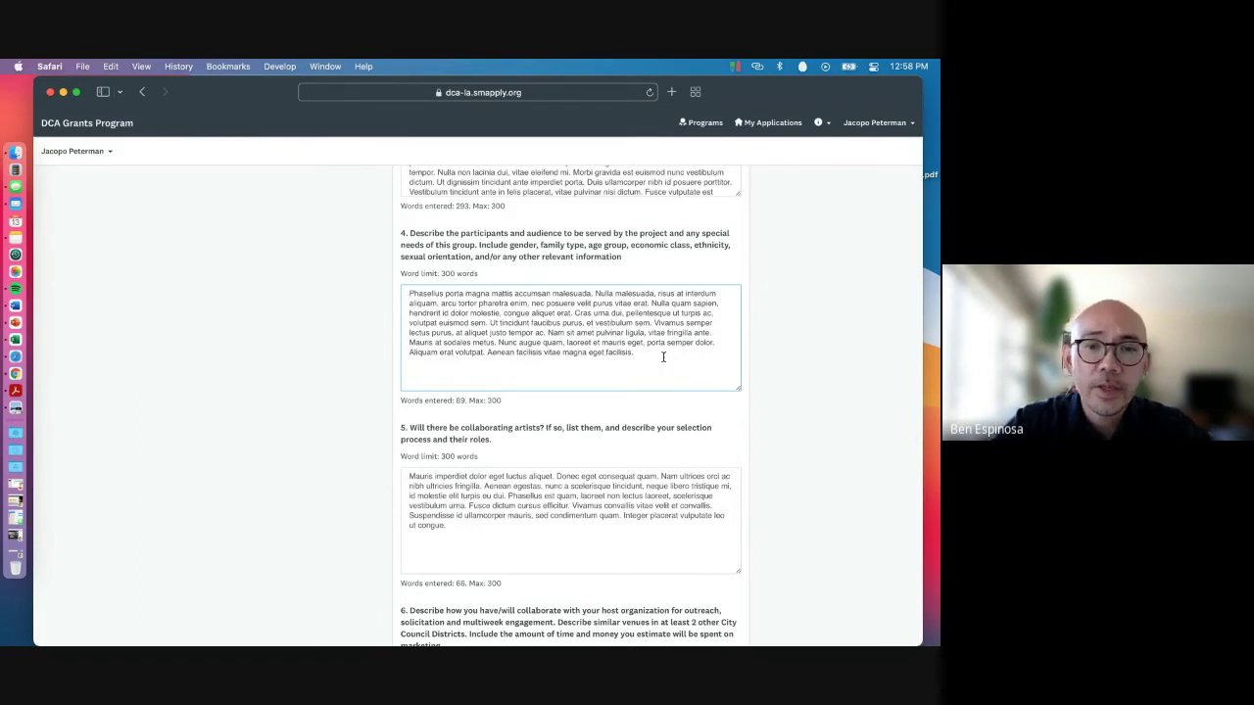
{"action": "scroll", "coordinate": [664, 357], "scroll_direction": "down", "scroll_amount": 5}
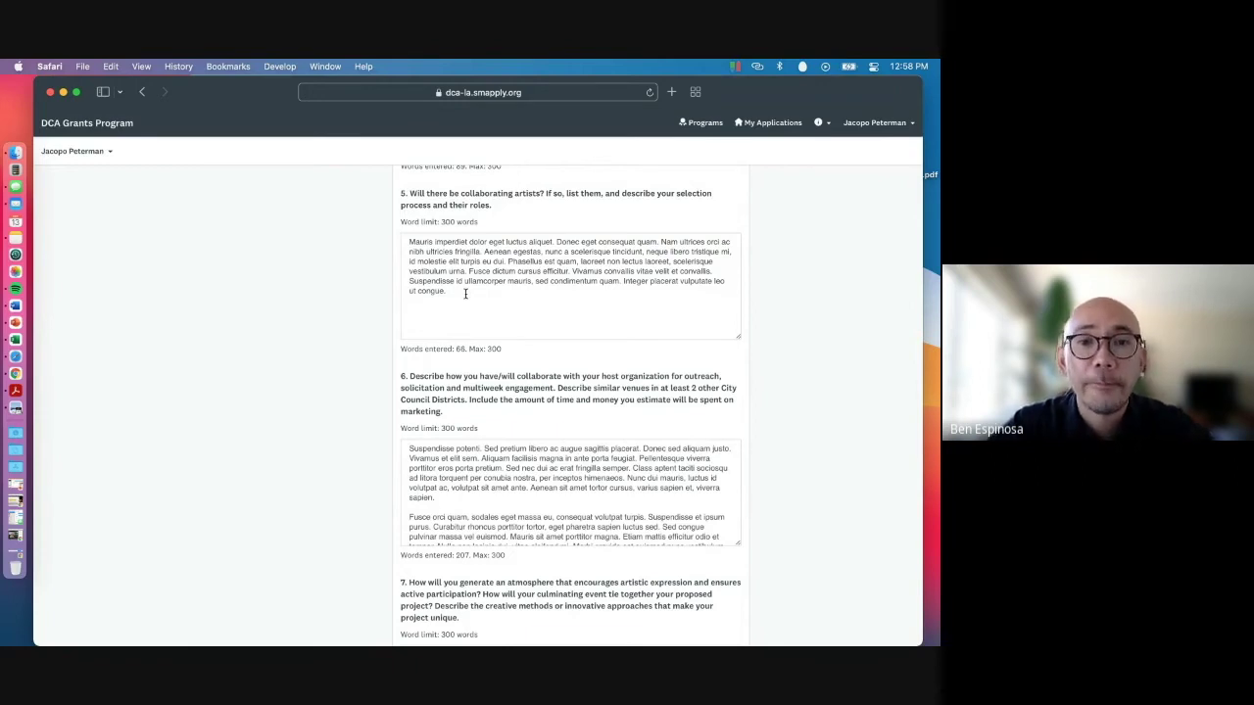
Read through narrative questions 6 to 8 on host collaboration and marketing, artistic atmosphere and culminating event, and project evaluation
{"action": "scroll", "coordinate": [465, 293], "scroll_direction": "down", "scroll_amount": 2}
{"action": "scroll", "coordinate": [465, 292], "scroll_direction": "down", "scroll_amount": 3}
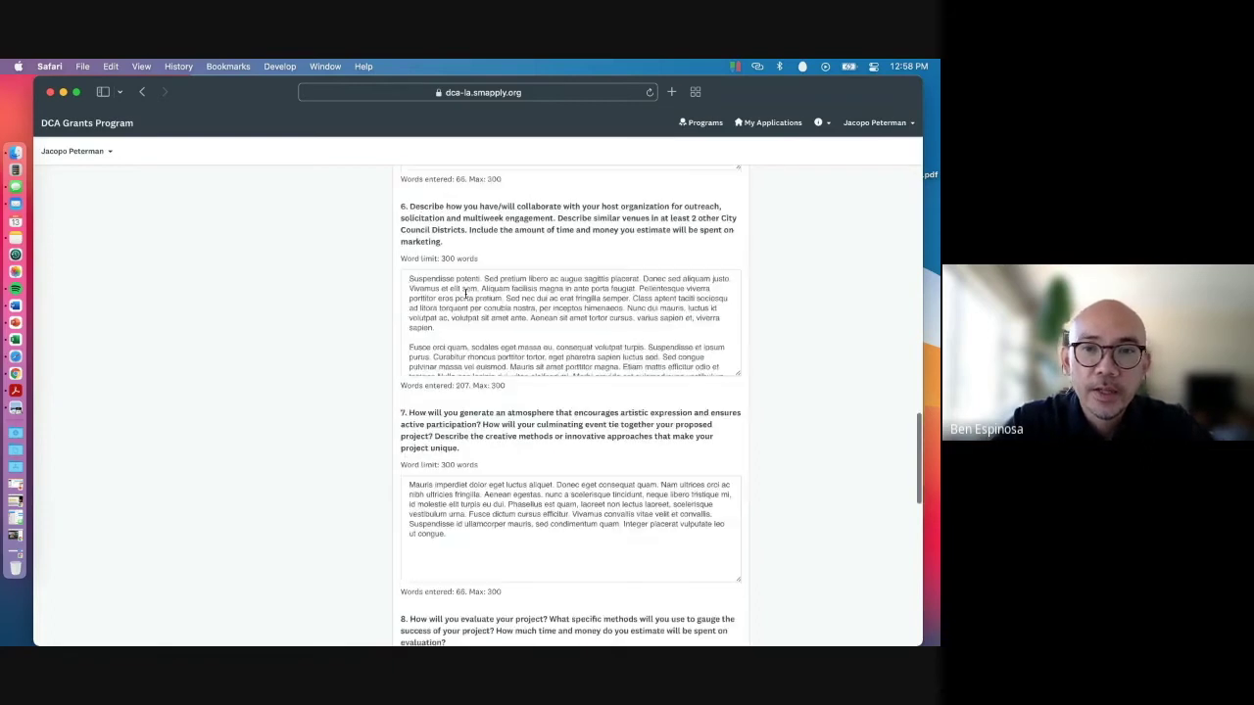
{"action": "left_click", "coordinate": [698, 332]}
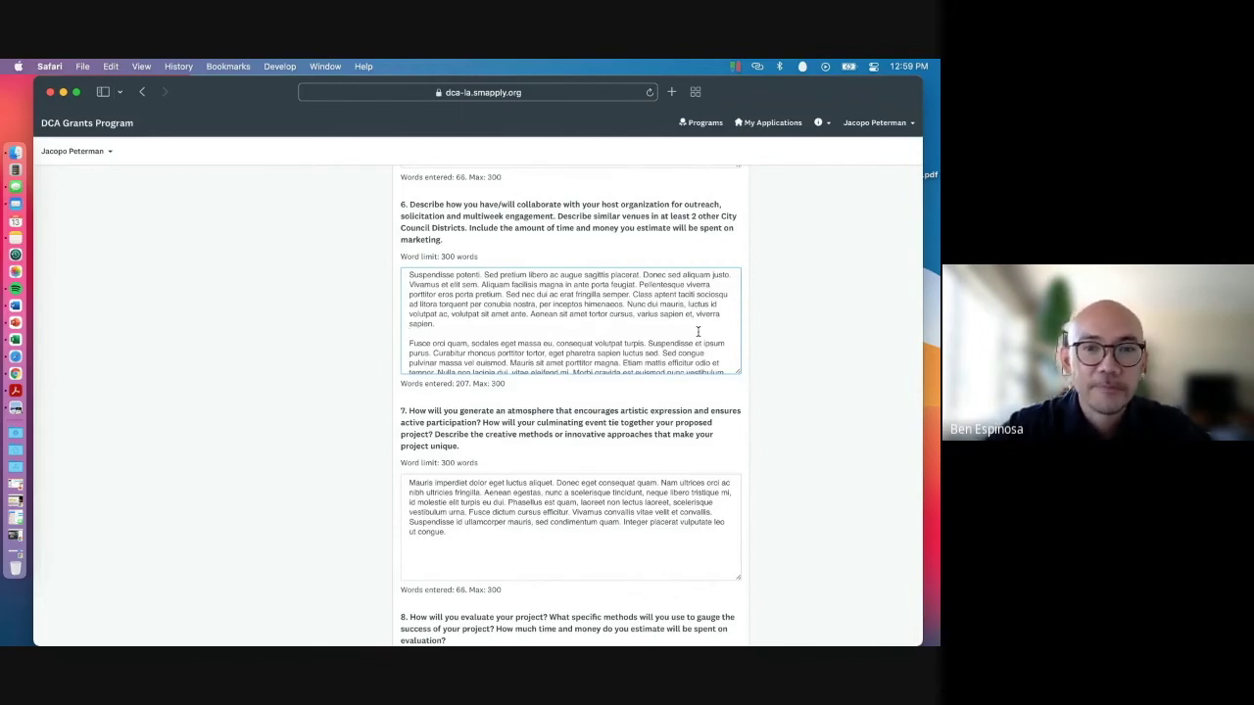
{"action": "scroll", "coordinate": [698, 331], "scroll_direction": "down", "scroll_amount": 3}
{"action": "scroll", "coordinate": [756, 464], "scroll_direction": "down", "scroll_amount": 2}
{"action": "scroll", "coordinate": [756, 464], "scroll_direction": "down", "scroll_amount": 3}
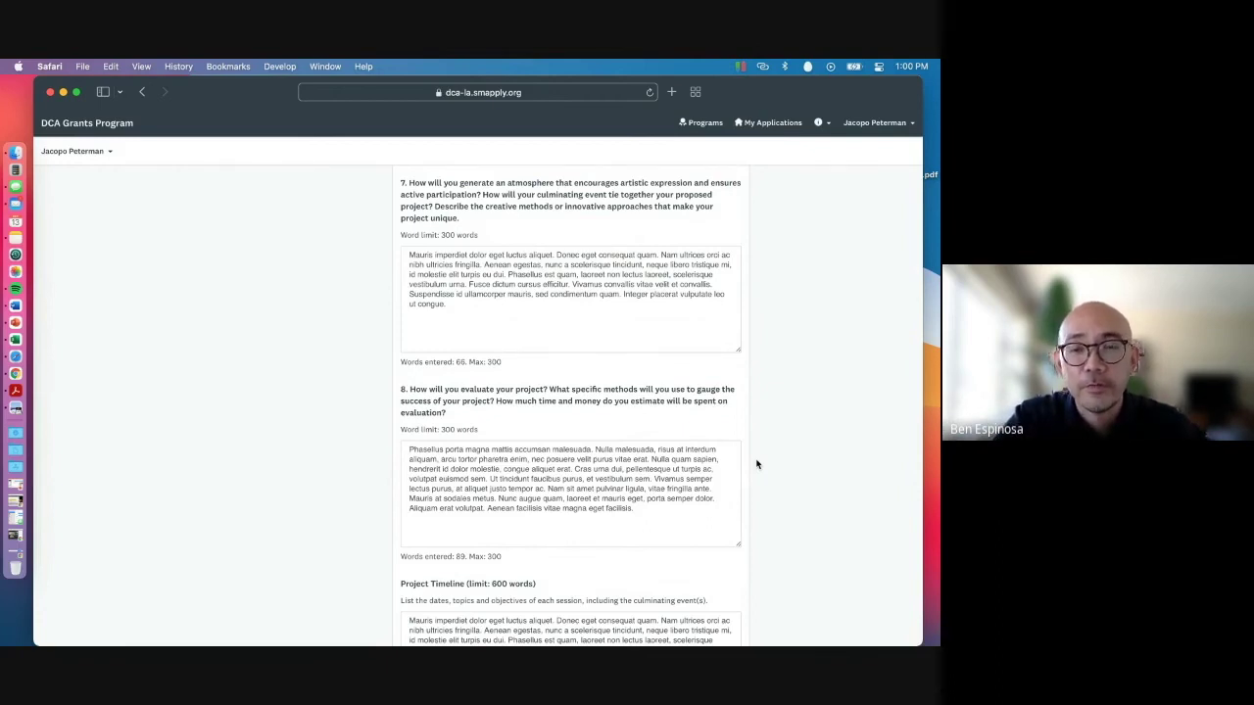
{"action": "scroll", "coordinate": [757, 464], "scroll_direction": "down", "scroll_amount": 5}
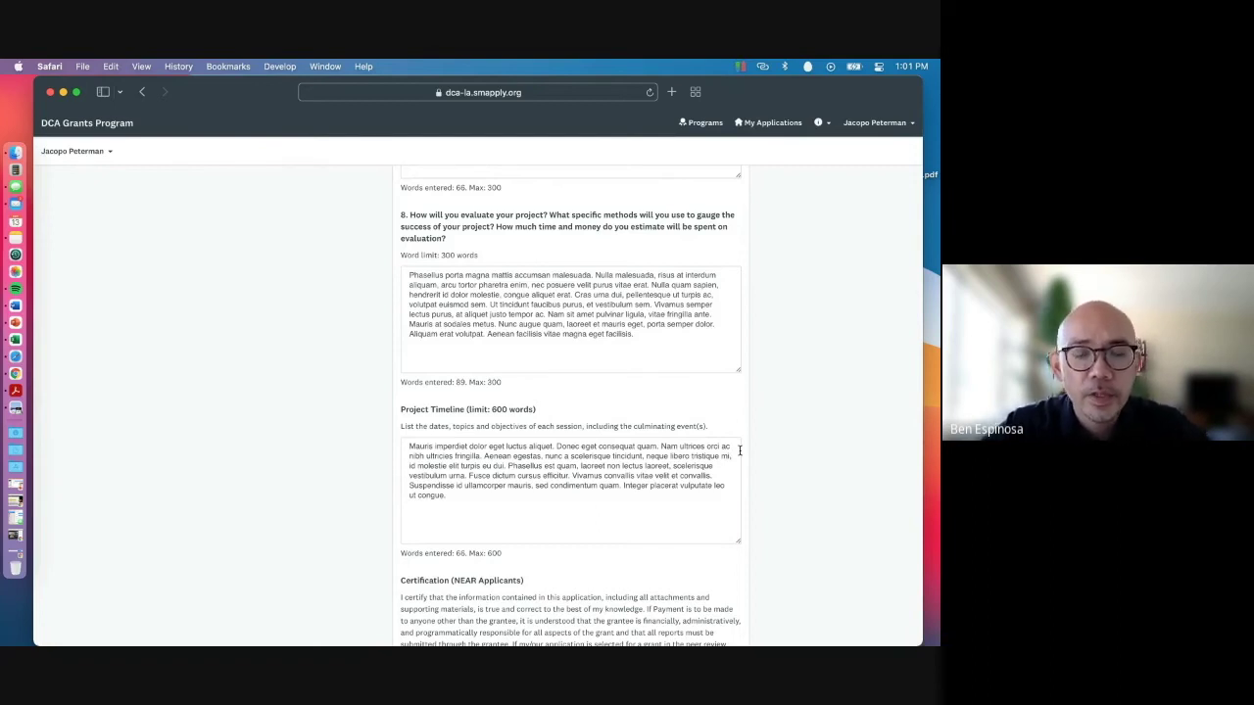
Check the project timeline, NEAR applicant certification and signature, and mark the NEAR/CO-OP Application Form as complete
{"action": "scroll", "coordinate": [740, 451], "scroll_direction": "down", "scroll_amount": 1}
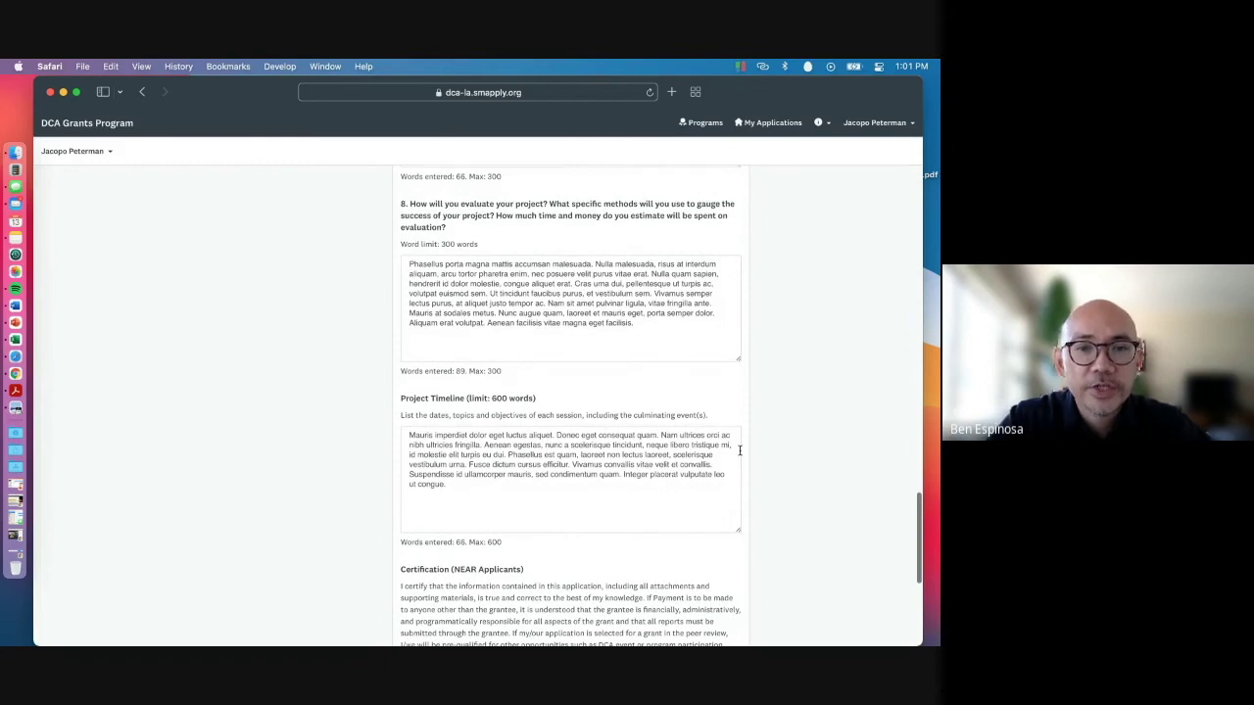
{"action": "scroll", "coordinate": [616, 414], "scroll_direction": "down", "scroll_amount": 3}
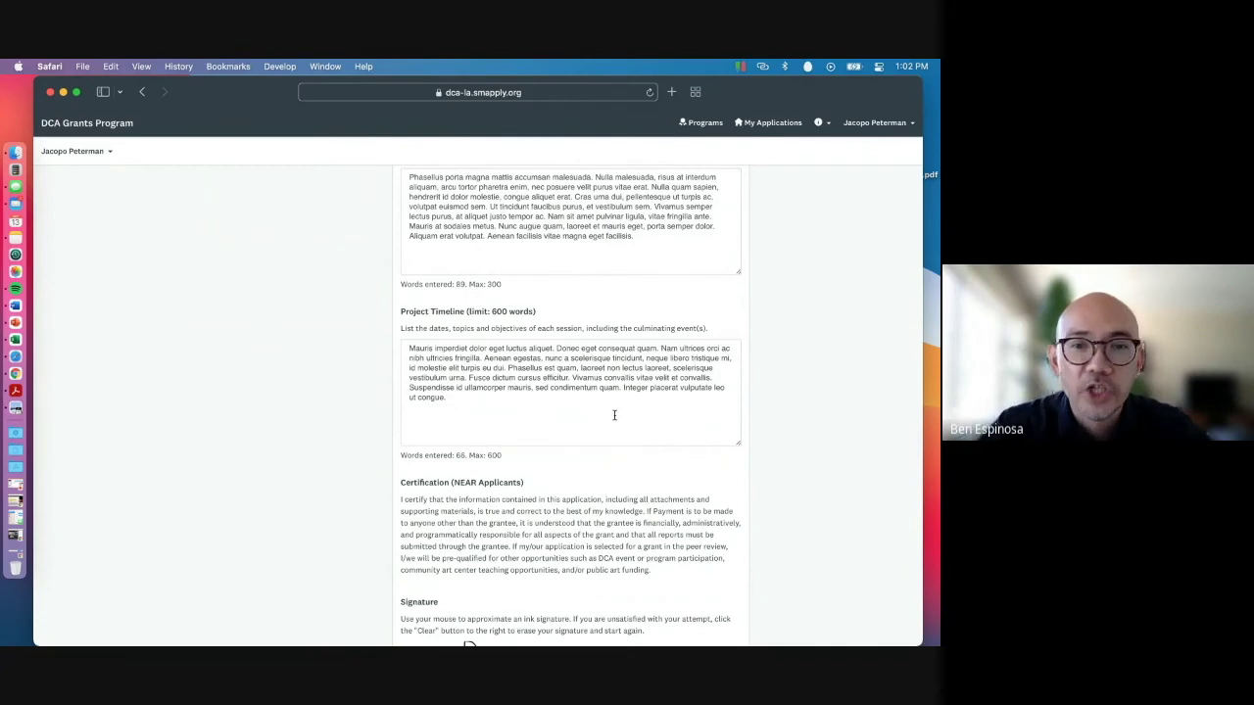
{"action": "scroll", "coordinate": [614, 415], "scroll_direction": "down", "scroll_amount": 1}
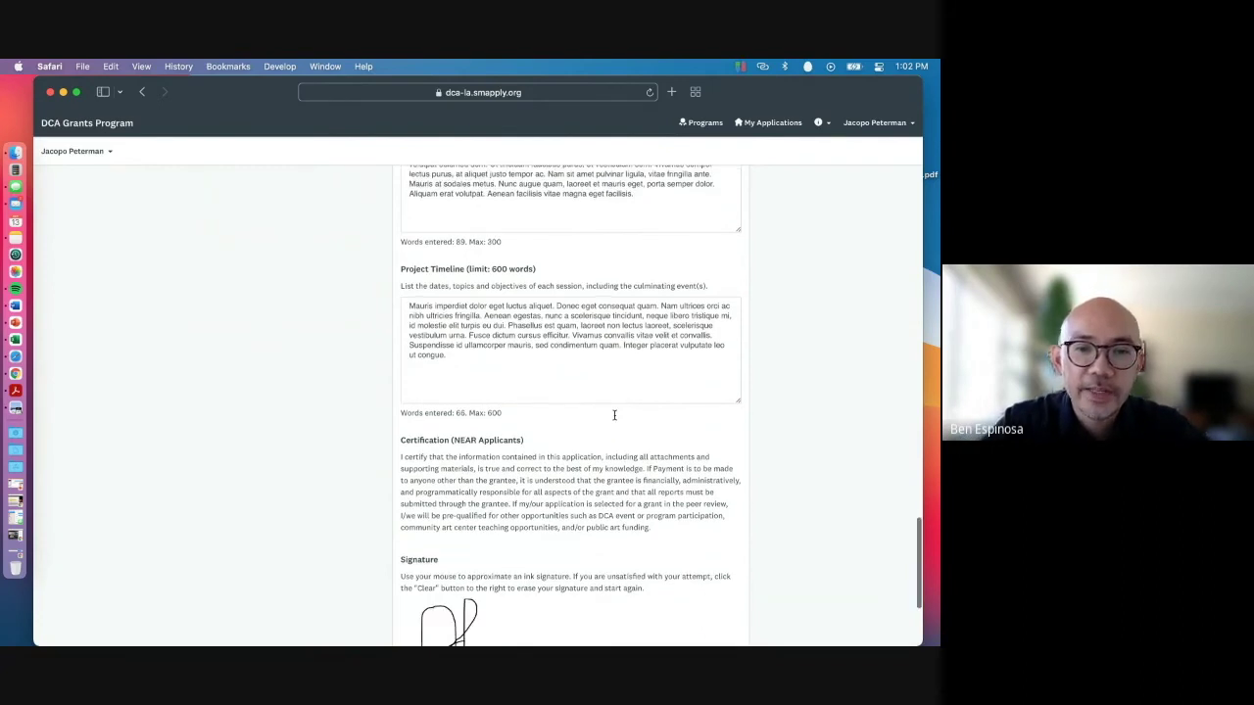
{"action": "scroll", "coordinate": [615, 415], "scroll_direction": "down", "scroll_amount": 3}
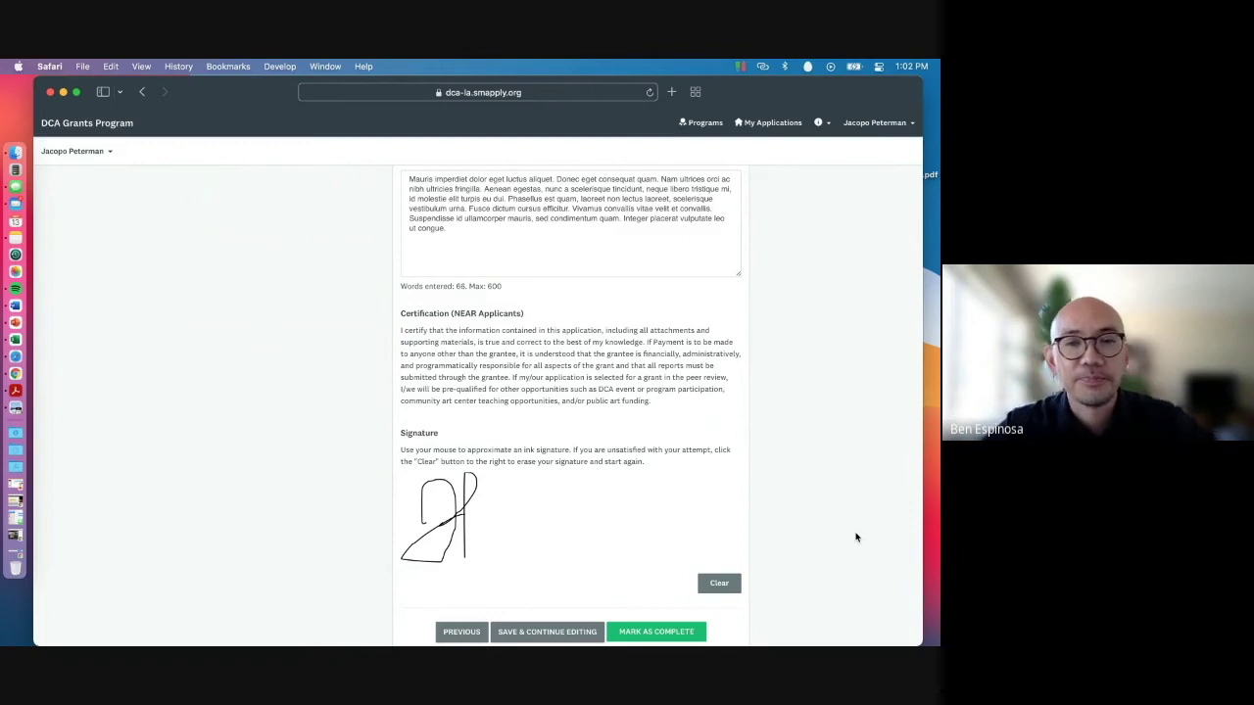
{"action": "scroll", "coordinate": [855, 537], "scroll_direction": "down", "scroll_amount": 1}
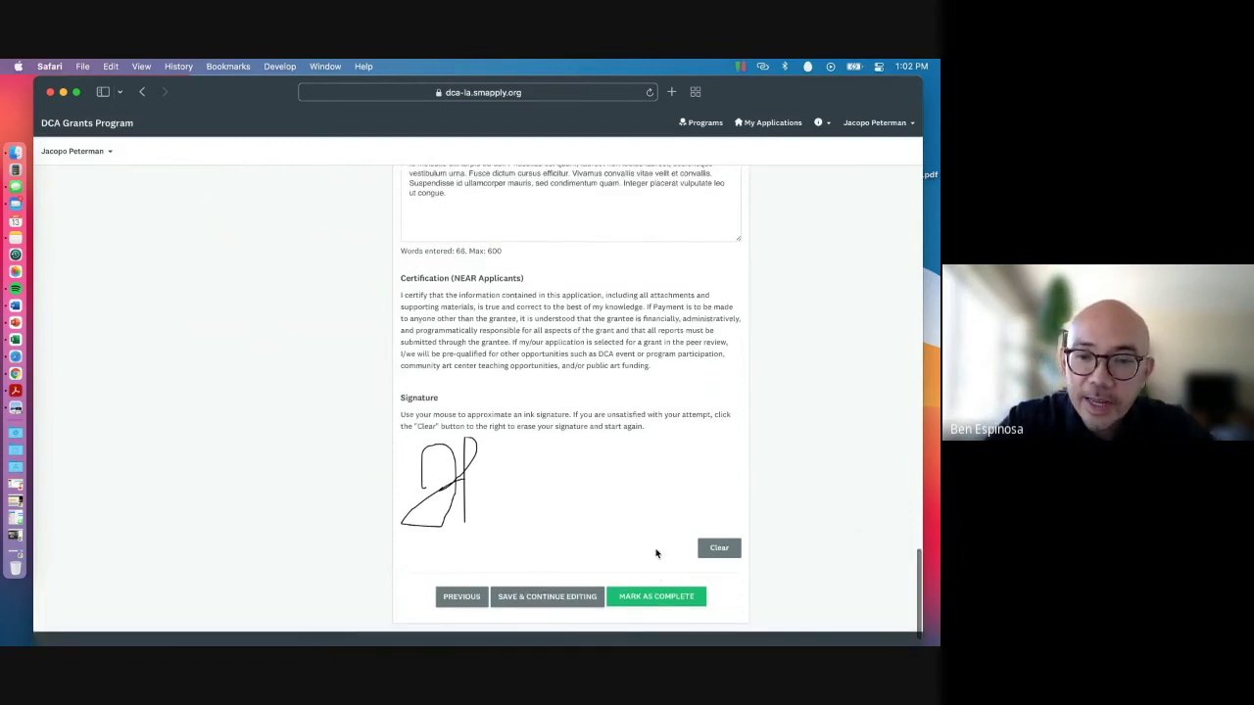
{"action": "left_click", "coordinate": [658, 596]}
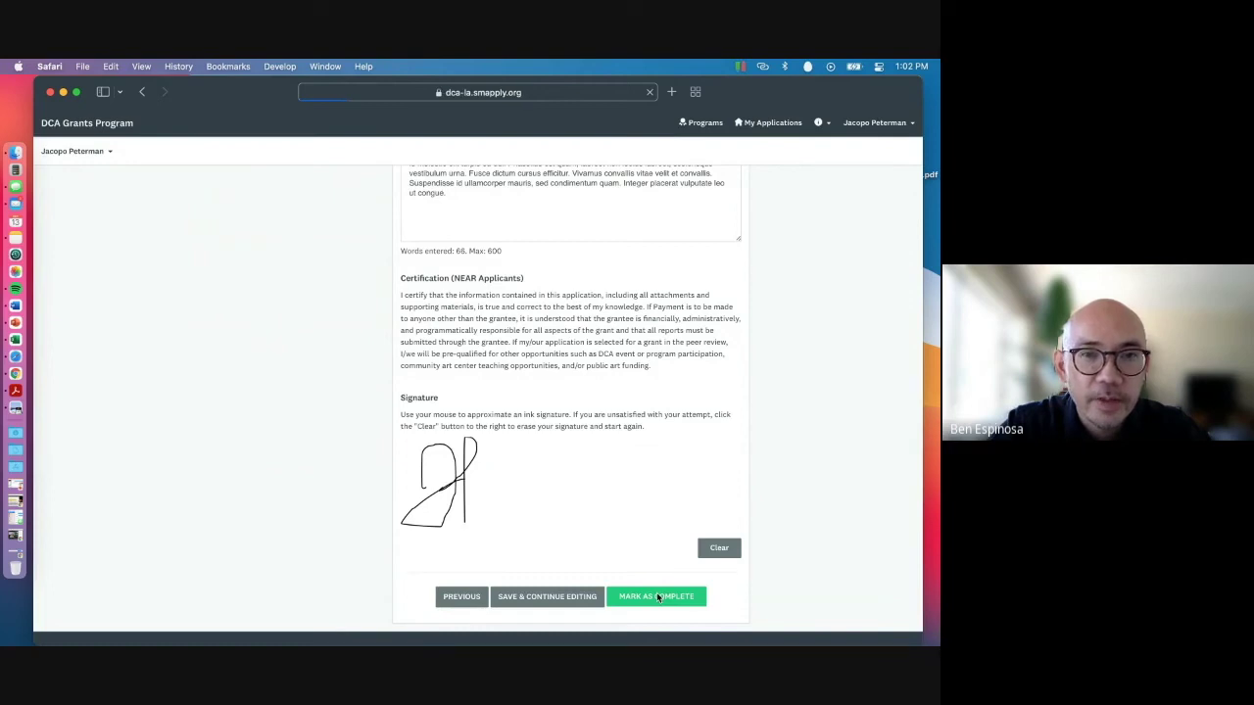
Go from the completed form back to the application overview and review its list of required and optional tasks
{"action": "scroll", "coordinate": [646, 485], "scroll_direction": "down", "scroll_amount": 5}
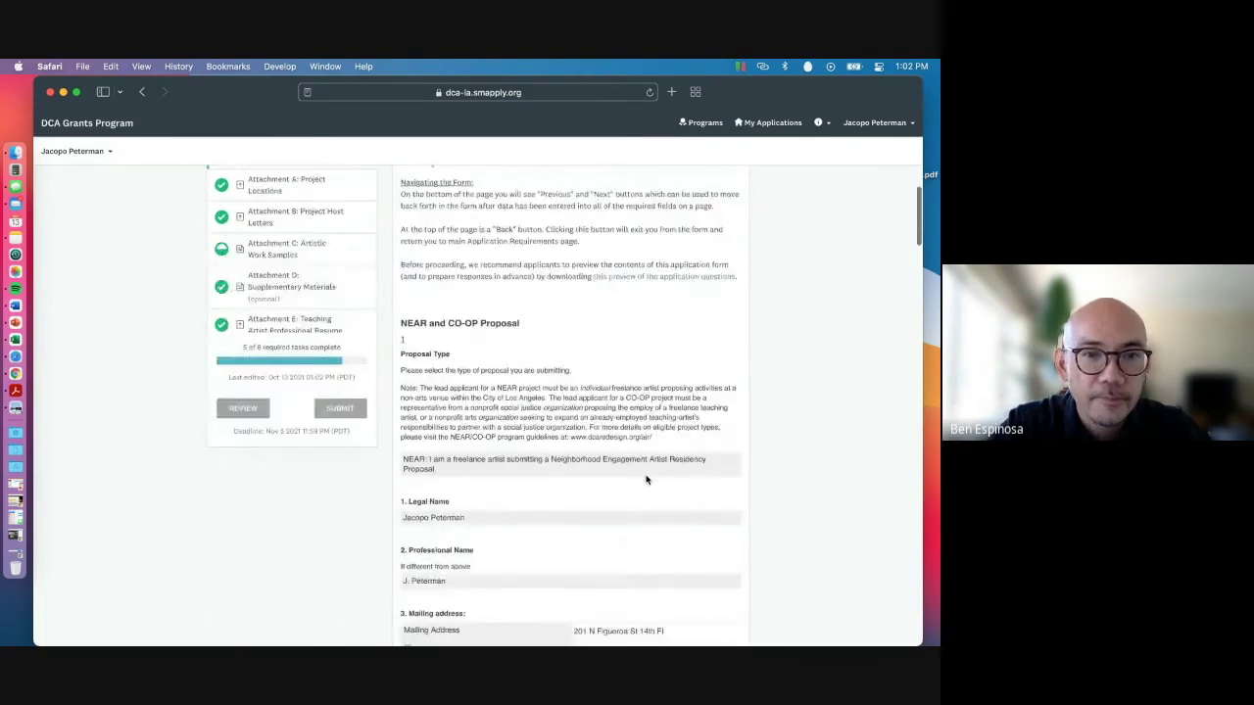
{"action": "scroll", "coordinate": [646, 480], "scroll_direction": "up", "scroll_amount": 3}
{"action": "left_click", "coordinate": [301, 217]}
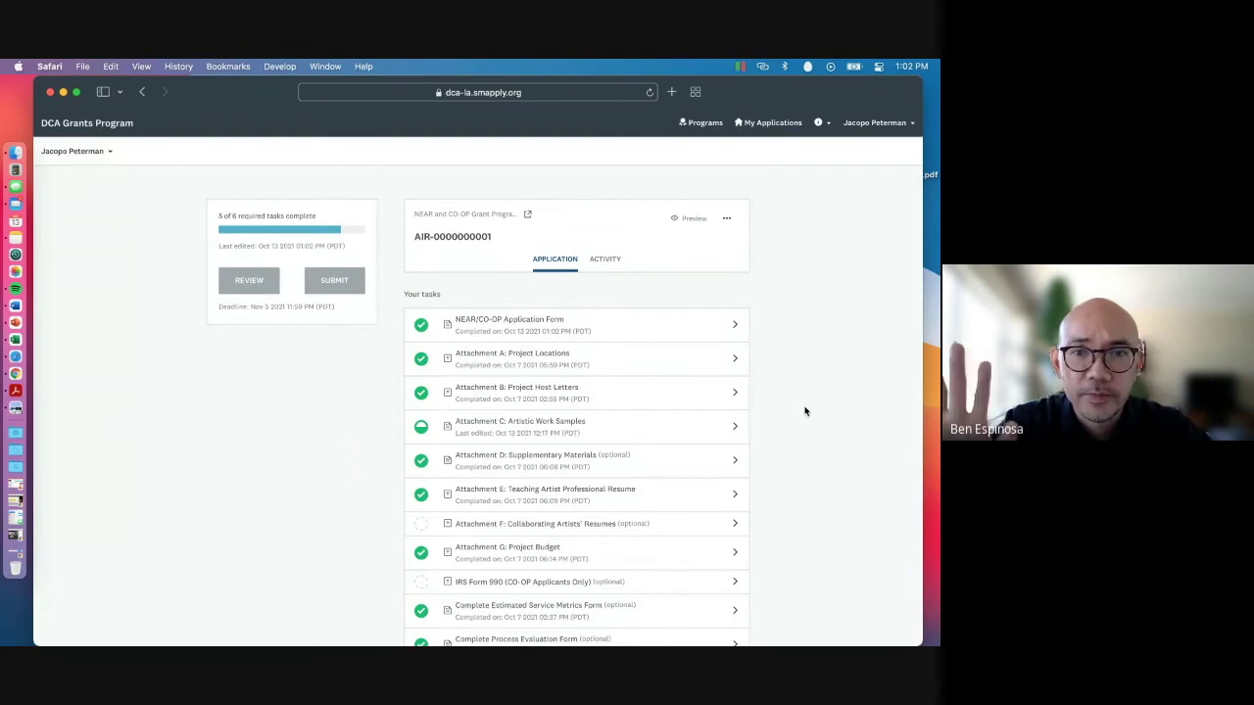
{"action": "scroll", "coordinate": [806, 412], "scroll_direction": "down", "scroll_amount": 1}
{"action": "scroll", "coordinate": [806, 411], "scroll_direction": "down", "scroll_amount": 1}
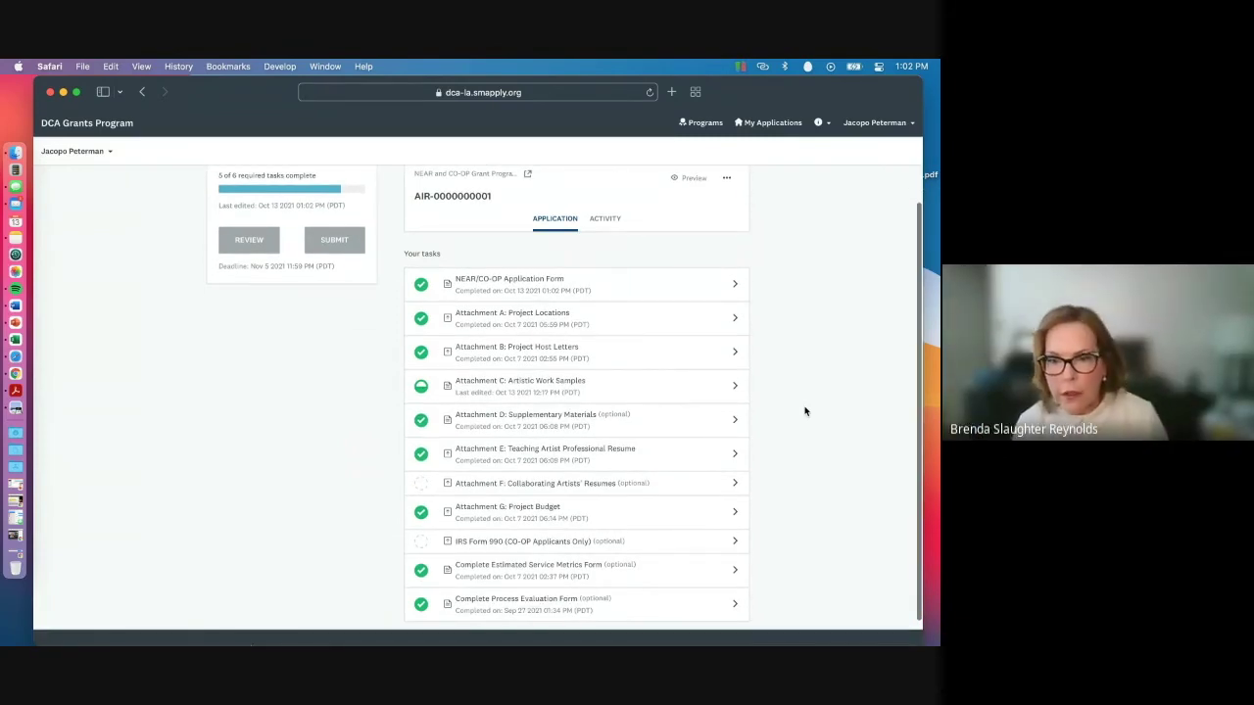
{"action": "scroll", "coordinate": [805, 411], "scroll_direction": "up", "scroll_amount": 1}
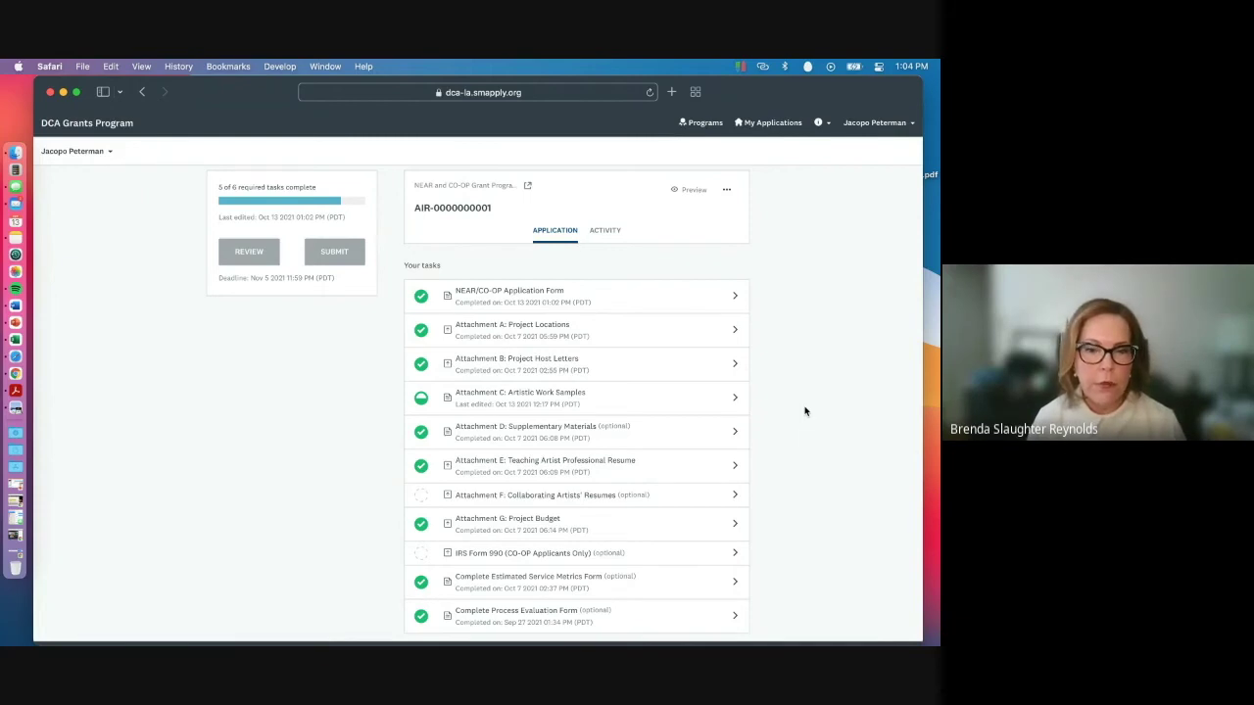
{"action": "key", "text": "XF86AudioRaiseVolume"}
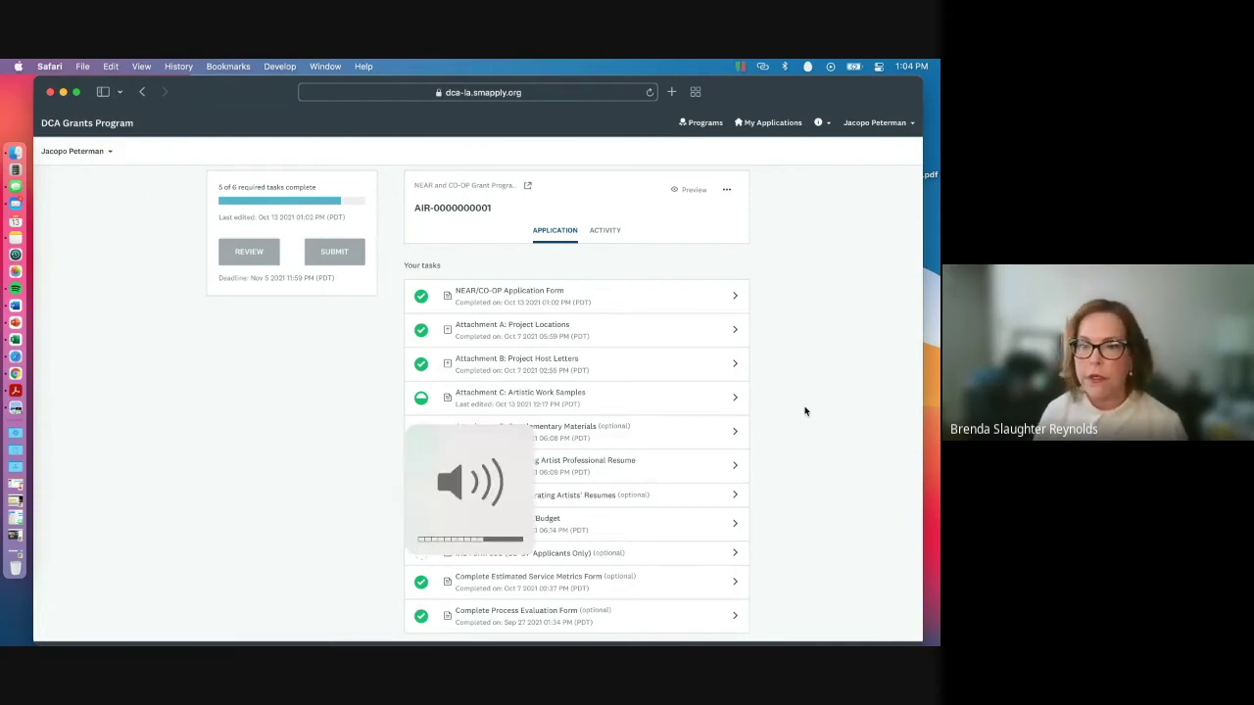
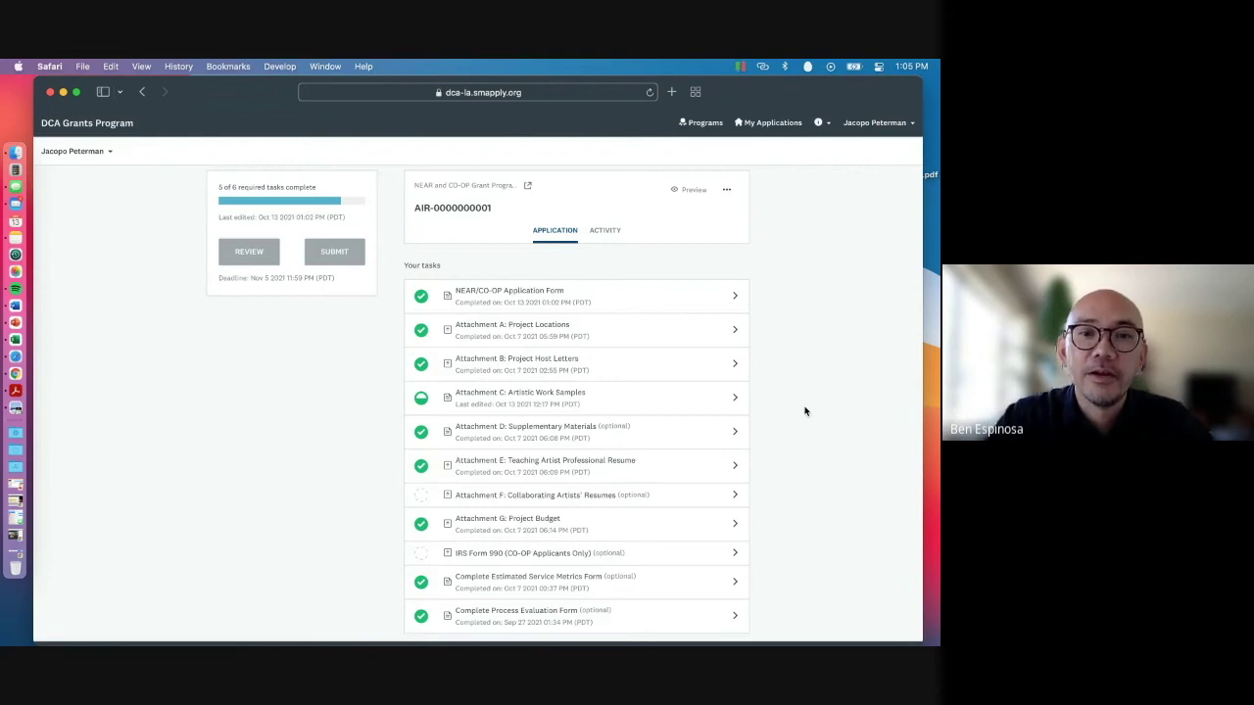
Open the Attachment A: Project Locations task, preview the uploaded ATTACHMENT A-LOCATIONS file, and close the preview
{"action": "left_click", "coordinate": [537, 330]}
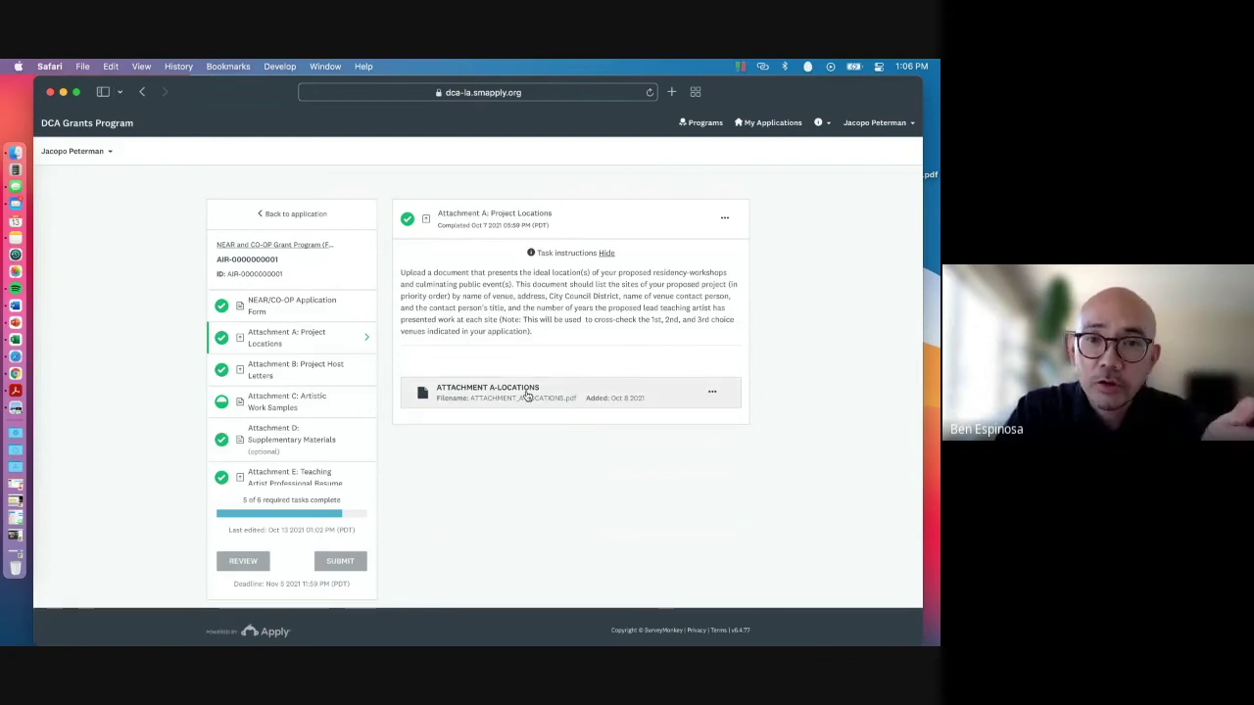
{"action": "left_click", "coordinate": [526, 395]}
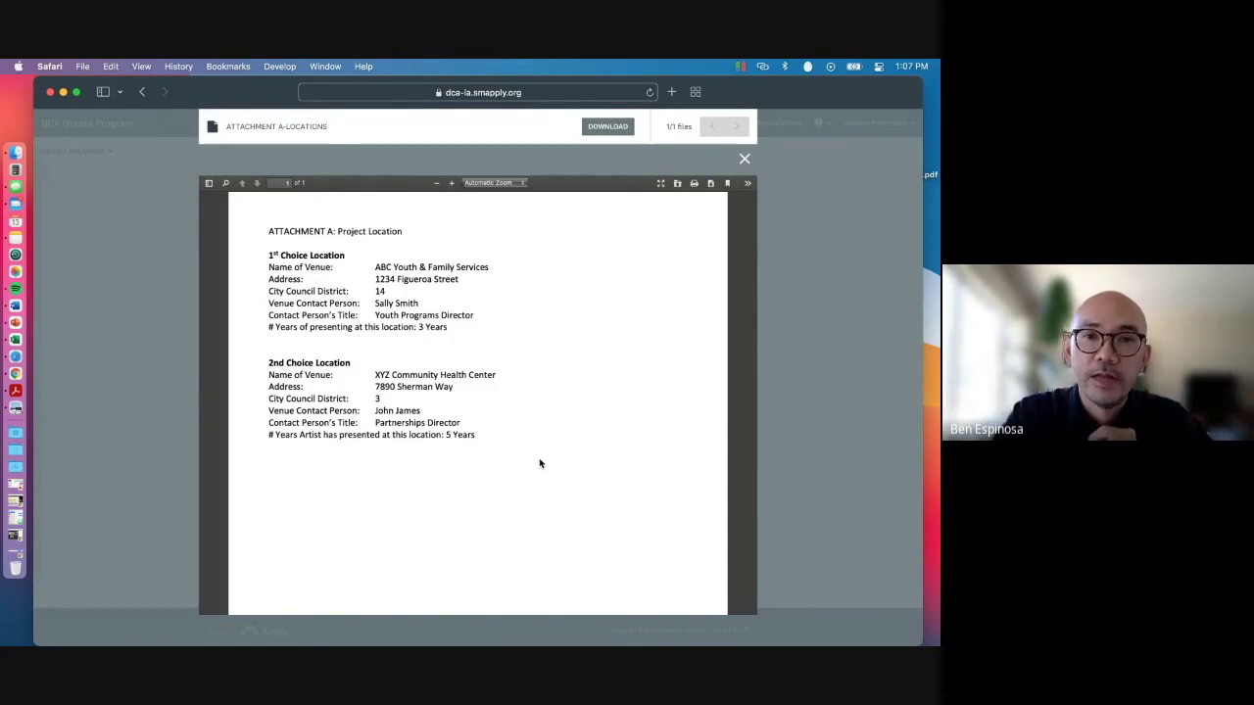
{"action": "left_click", "coordinate": [744, 160]}
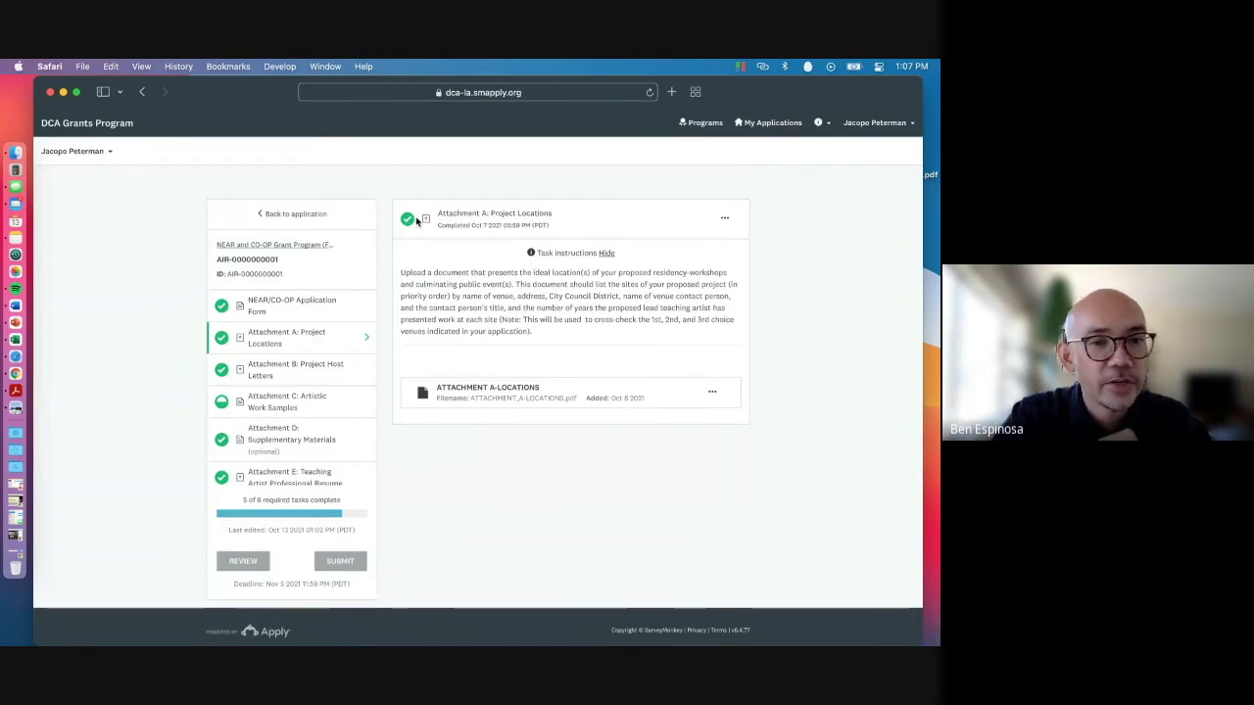
Open the Attachment B: Project Host Letters task and read its instructions, including the nine-point letter format and the uploaded attachment
{"action": "left_click", "coordinate": [270, 372]}
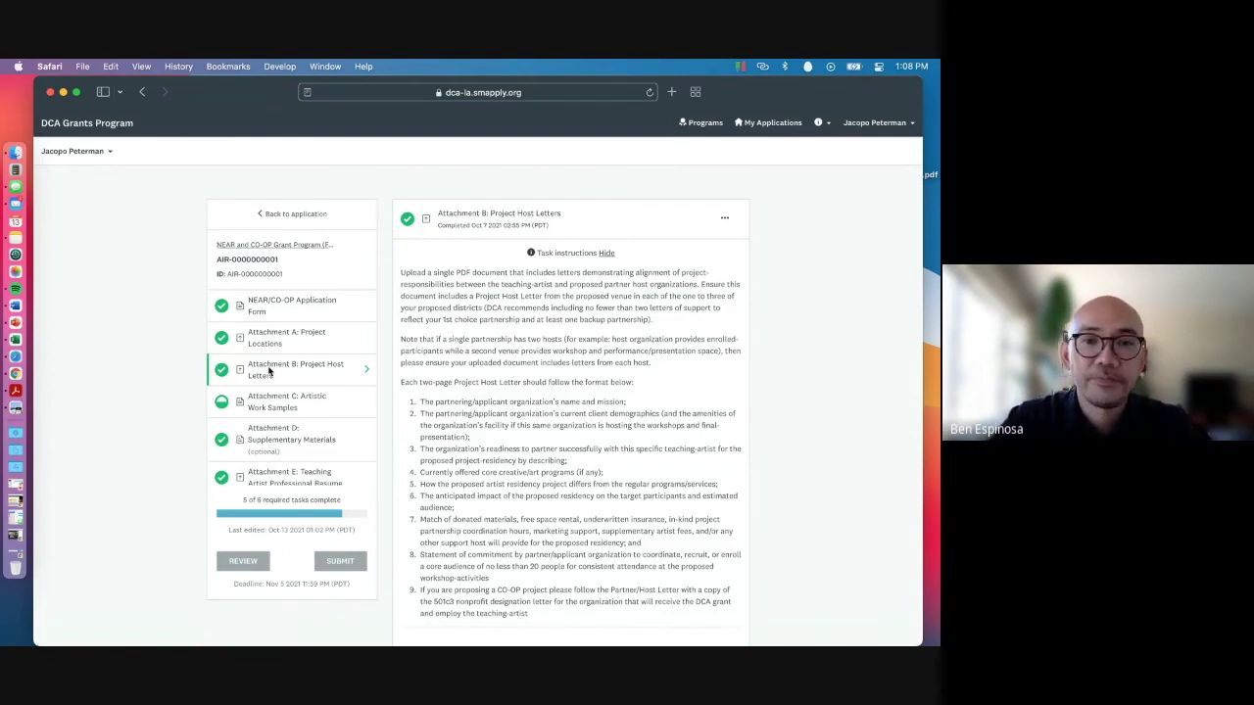
{"action": "scroll", "coordinate": [703, 503], "scroll_direction": "down", "scroll_amount": 3}
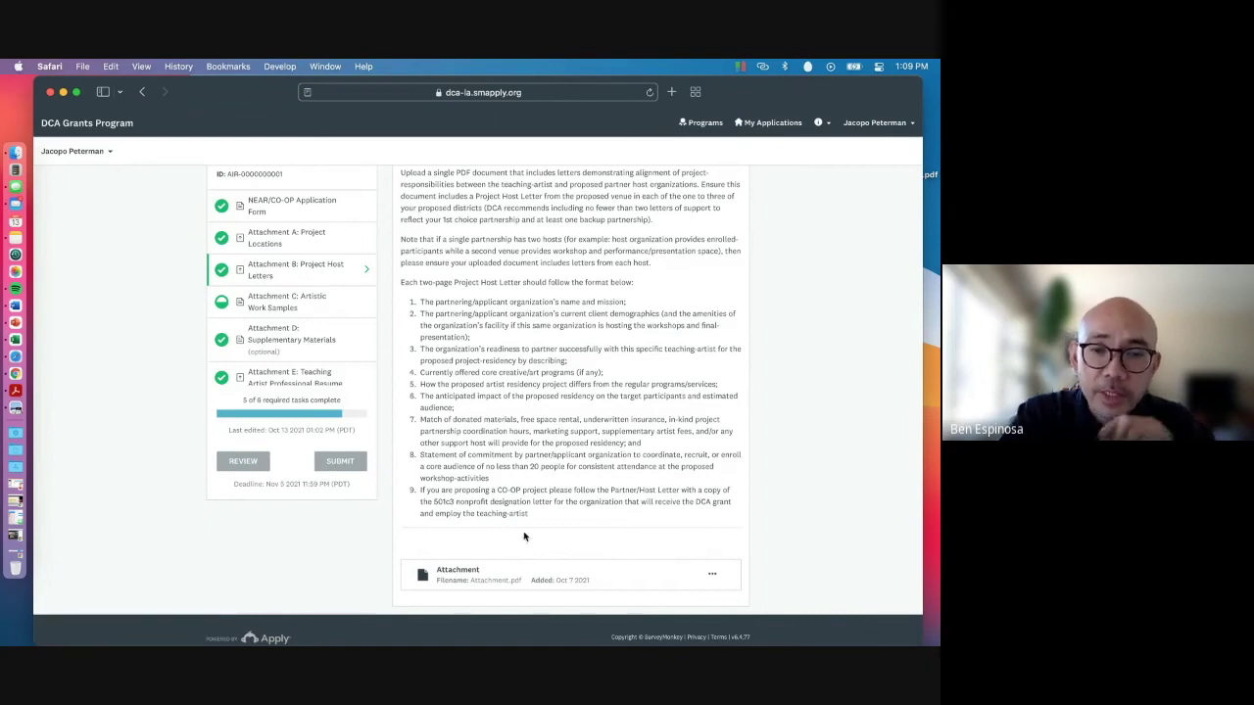
{"action": "scroll", "coordinate": [529, 534], "scroll_direction": "up", "scroll_amount": 2}
{"action": "scroll", "coordinate": [532, 532], "scroll_direction": "up", "scroll_amount": 1}
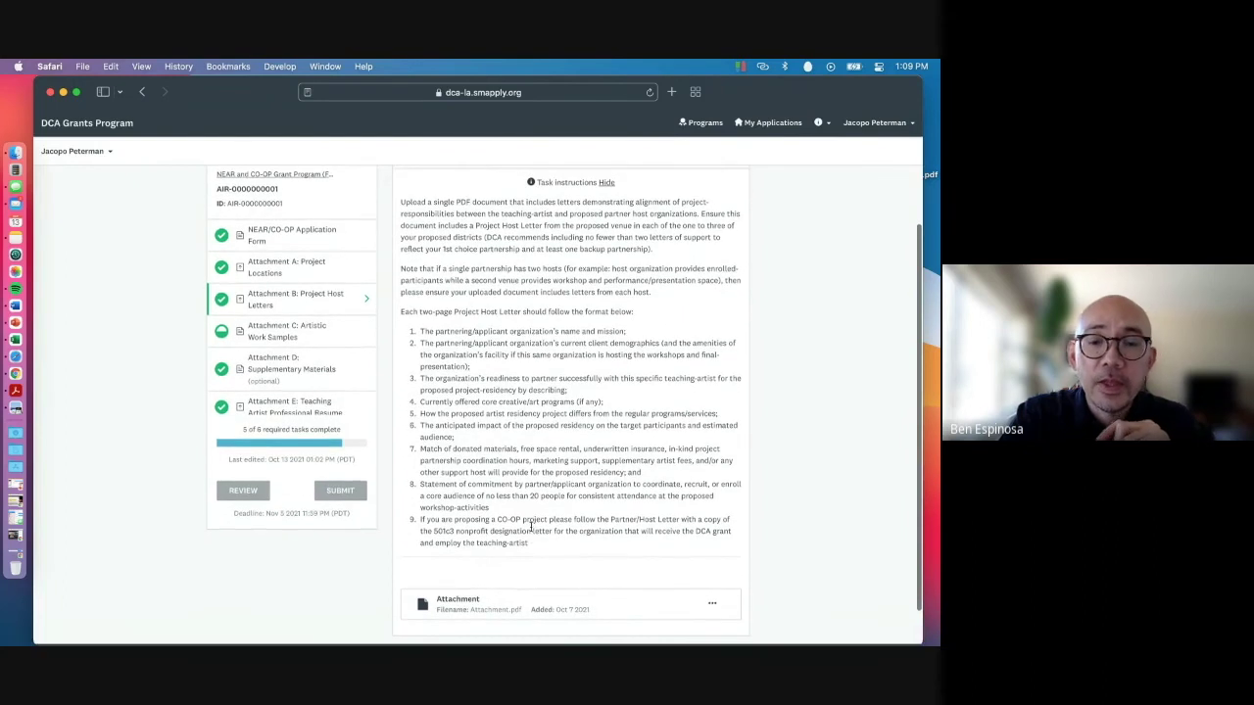
{"action": "scroll", "coordinate": [551, 545], "scroll_direction": "up", "scroll_amount": 2}
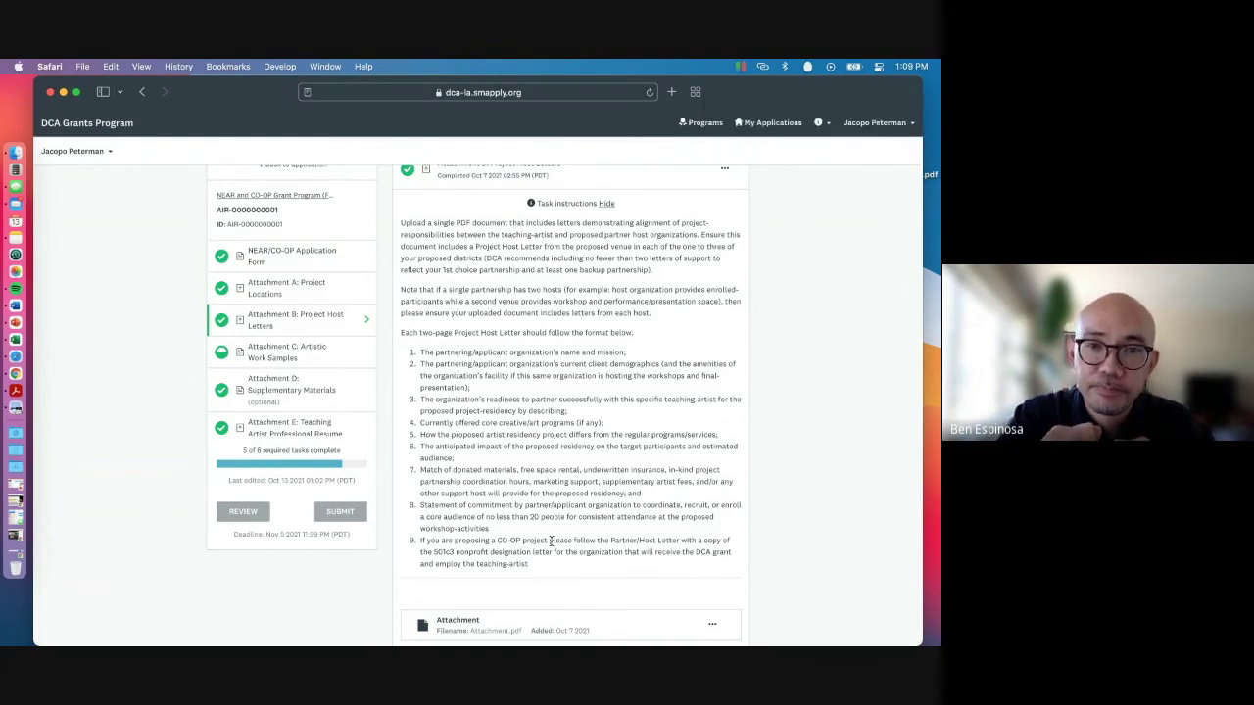
{"action": "scroll", "coordinate": [551, 540], "scroll_direction": "up", "scroll_amount": 1}
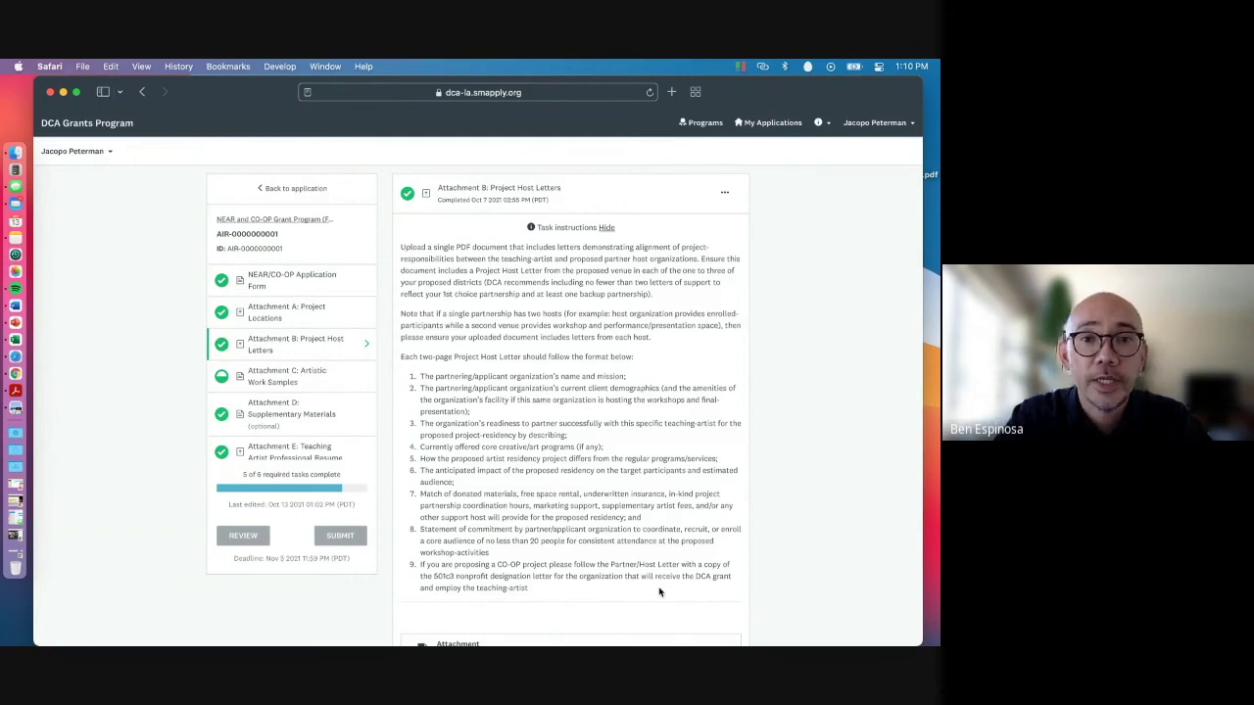
{"action": "scroll", "coordinate": [659, 592], "scroll_direction": "down", "scroll_amount": 3}
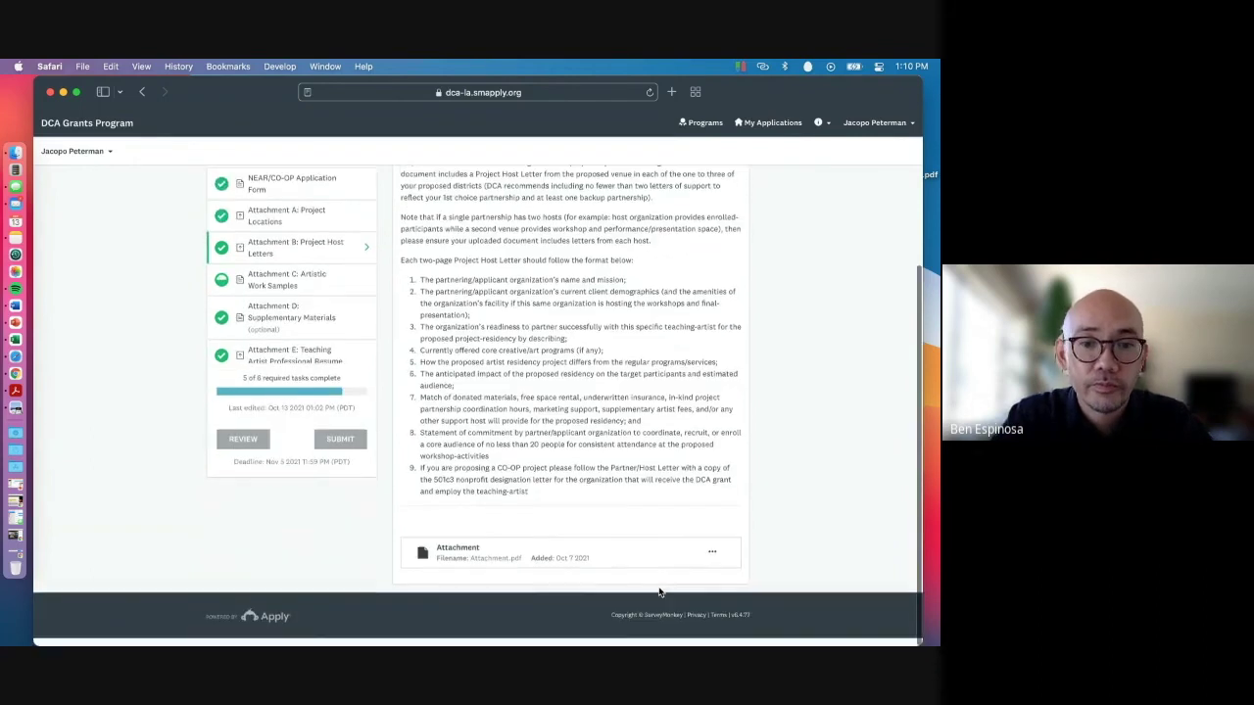
{"action": "scroll", "coordinate": [659, 590], "scroll_direction": "up", "scroll_amount": 4}
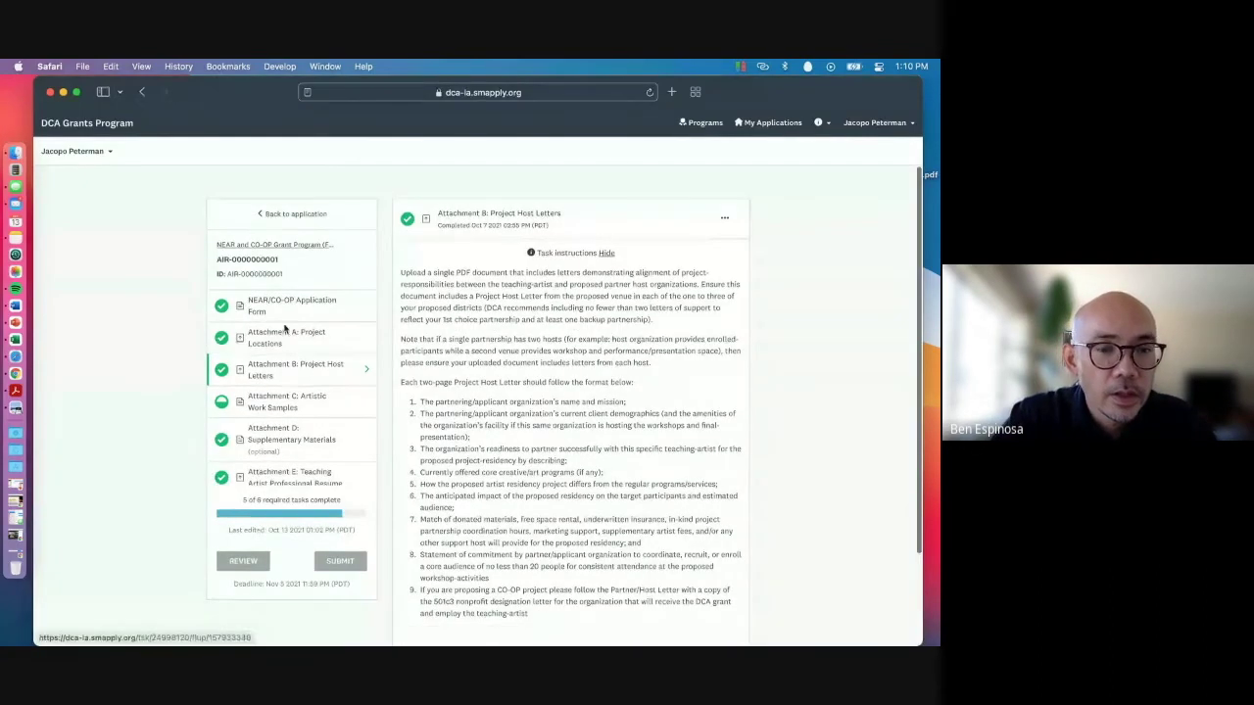
Open the Attachment C: Artistic Work Samples task and examine the rules for video, audio, published material and image samples
{"action": "left_click", "coordinate": [282, 401]}
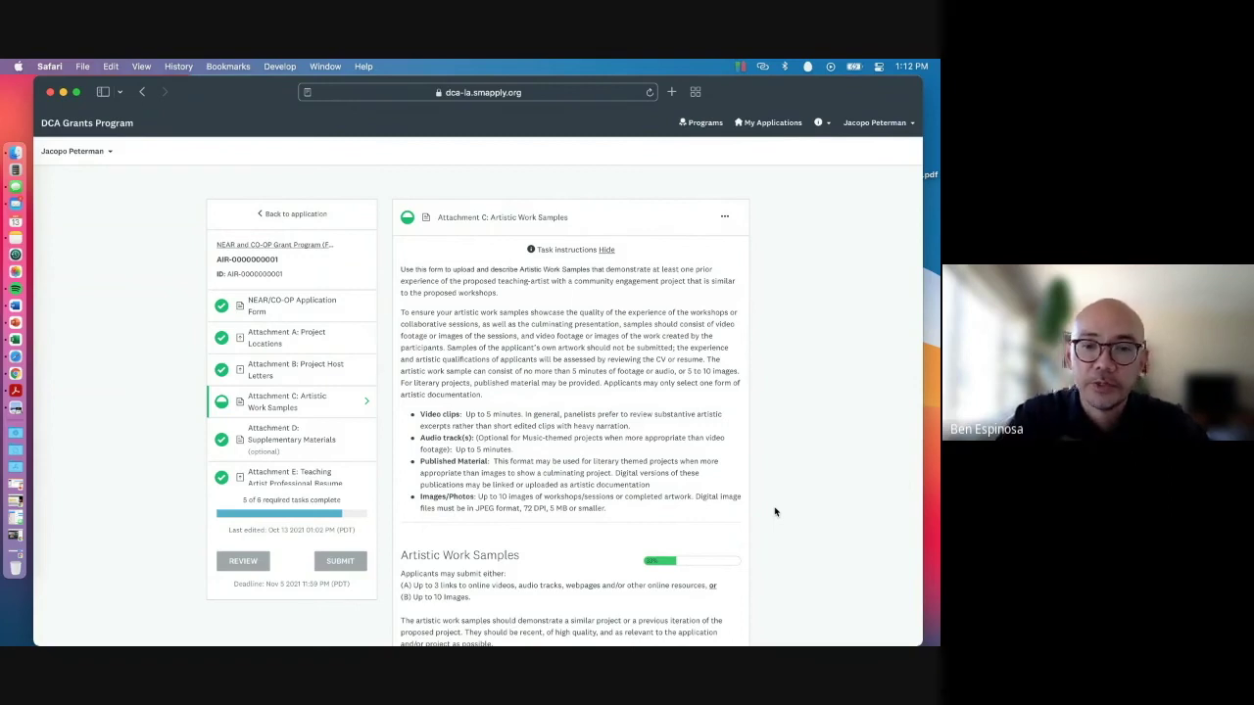
{"action": "scroll", "coordinate": [774, 512], "scroll_direction": "down", "scroll_amount": 3}
{"action": "scroll", "coordinate": [774, 511], "scroll_direction": "up", "scroll_amount": 3}
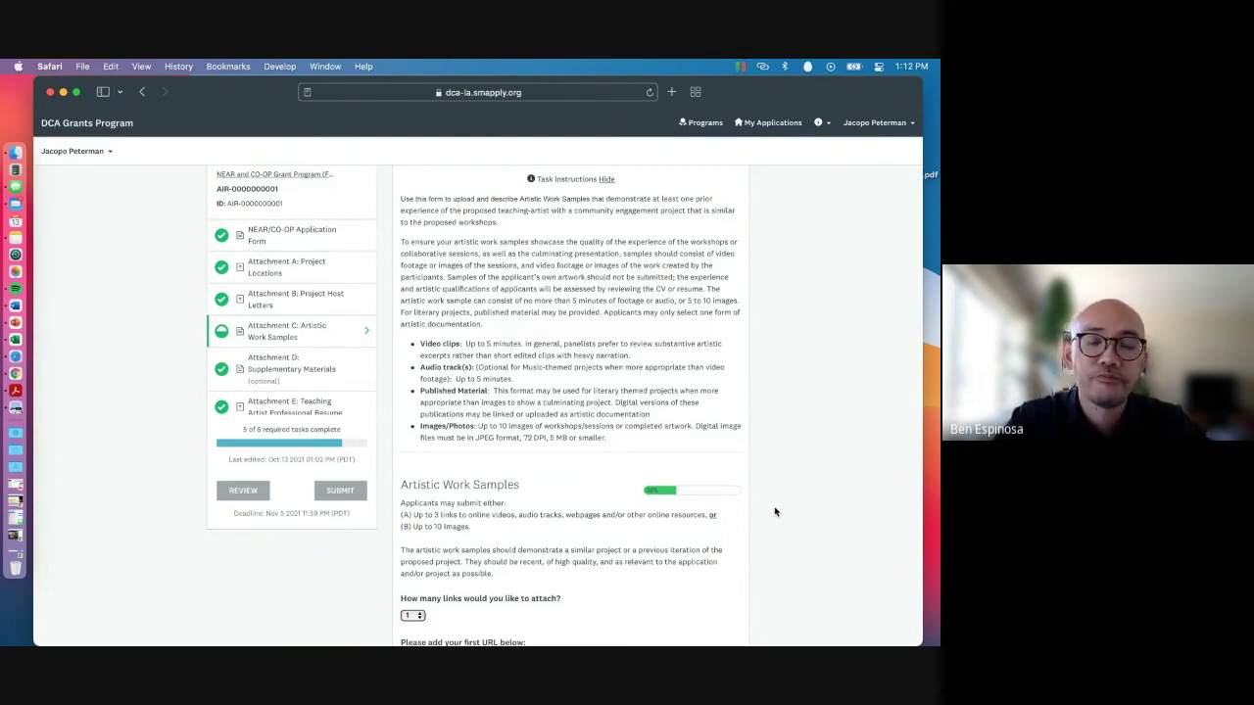
{"action": "scroll", "coordinate": [774, 511], "scroll_direction": "down", "scroll_amount": 3}
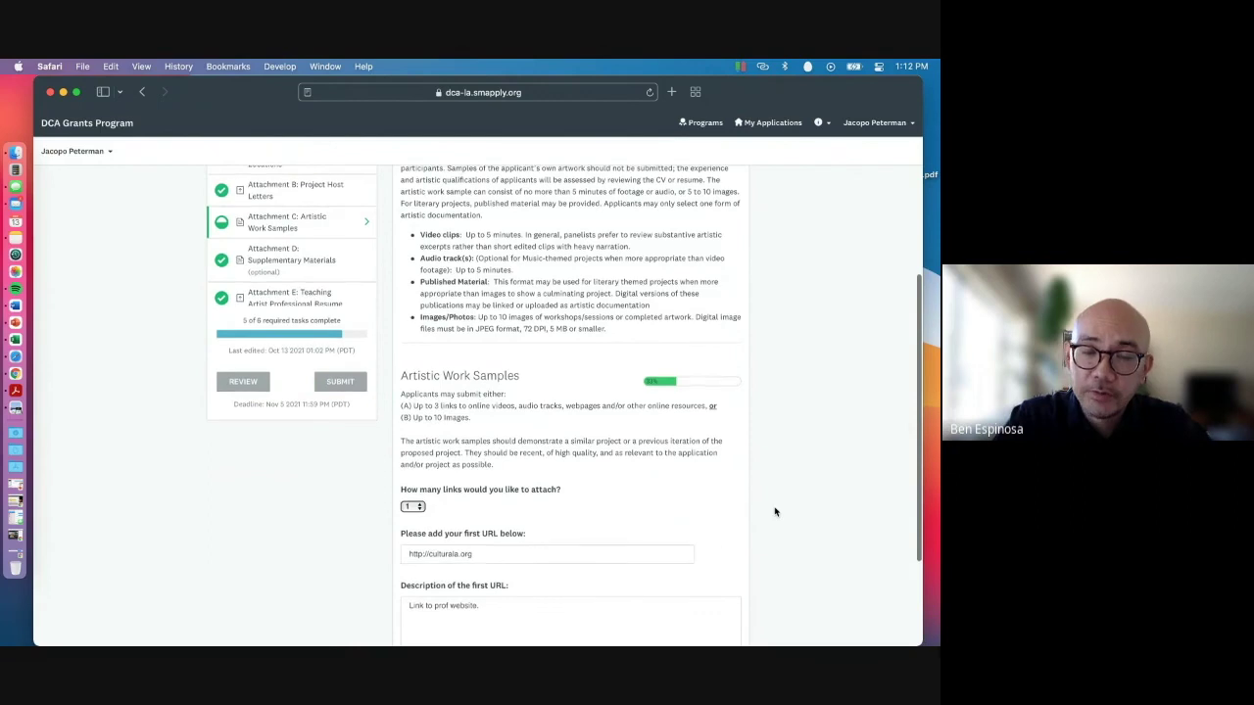
{"action": "scroll", "coordinate": [774, 511], "scroll_direction": "up", "scroll_amount": 1}
{"action": "scroll", "coordinate": [774, 511], "scroll_direction": "down", "scroll_amount": 2}
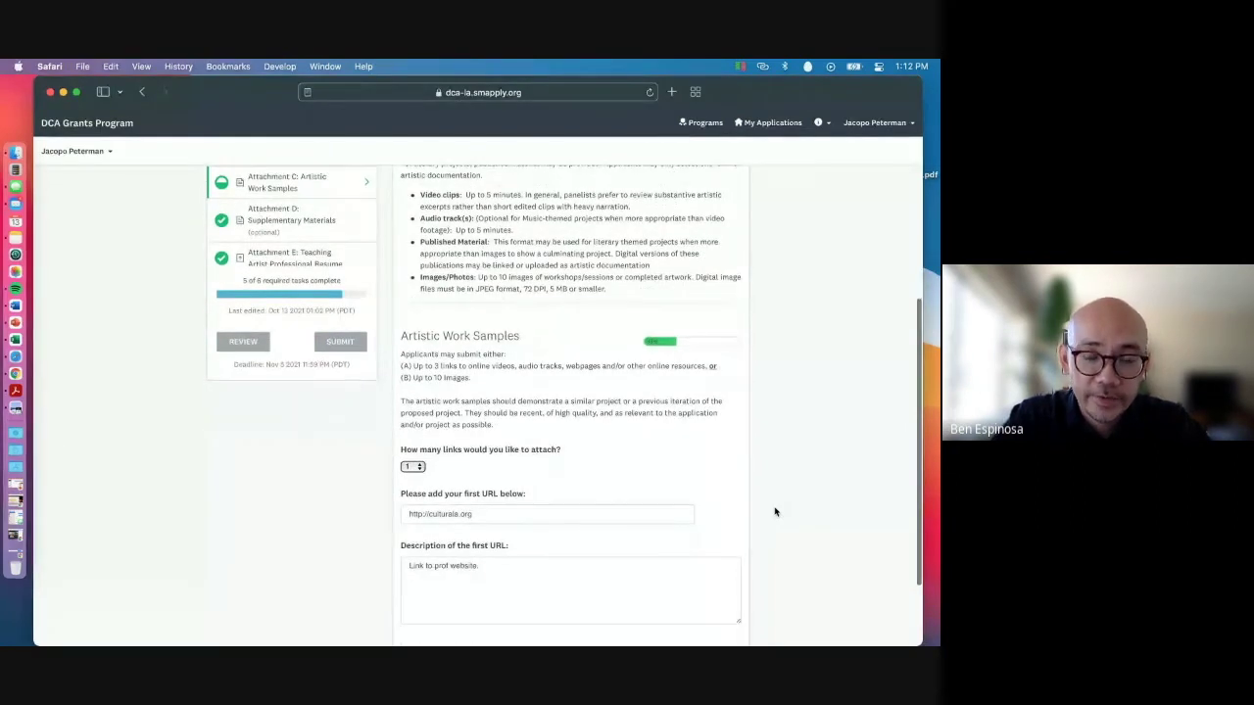
{"action": "scroll", "coordinate": [774, 511], "scroll_direction": "up", "scroll_amount": 2}
{"action": "scroll", "coordinate": [774, 511], "scroll_direction": "up", "scroll_amount": 1}
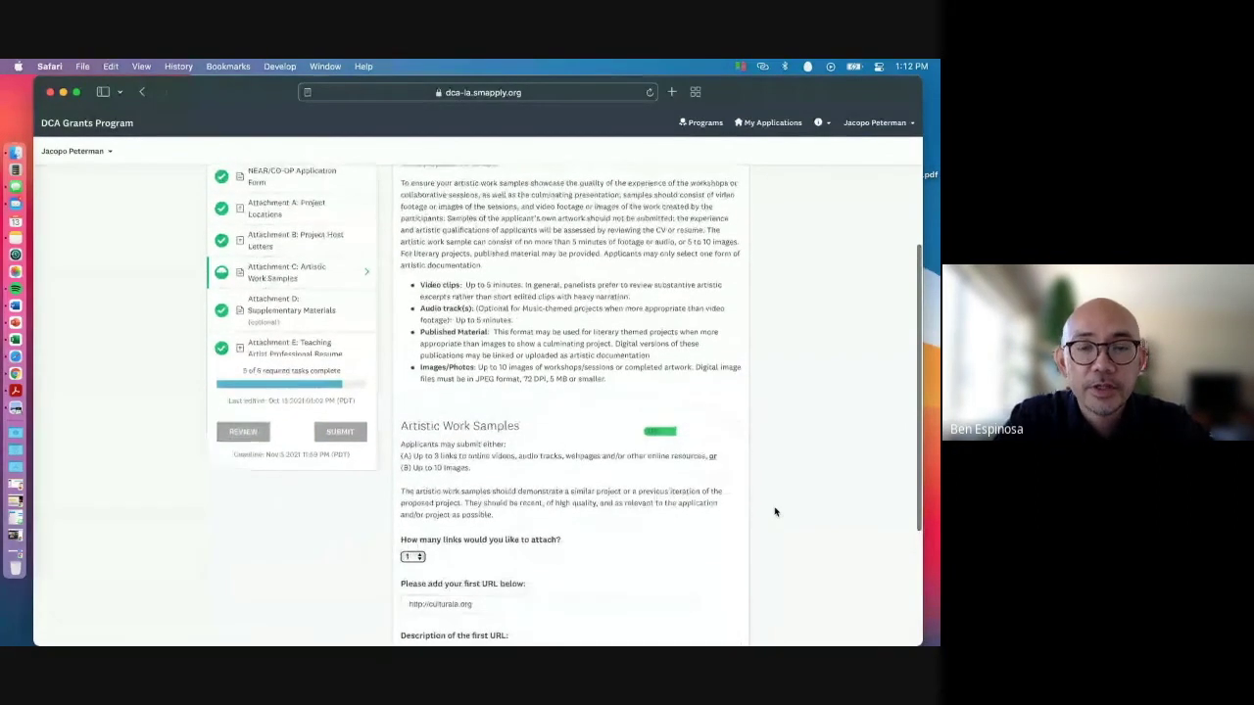
Check the work sample form's link count, first URL and URL description fields
{"action": "scroll", "coordinate": [774, 511], "scroll_direction": "down", "scroll_amount": 3}
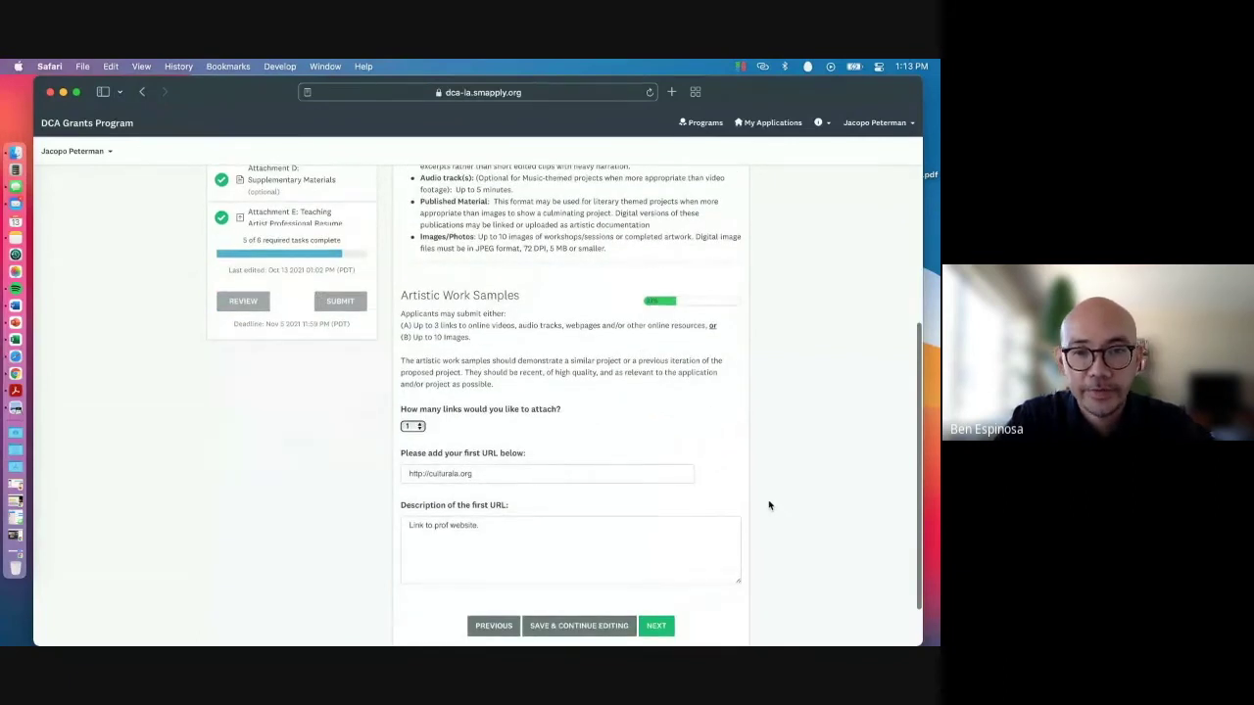
{"action": "scroll", "coordinate": [461, 449], "scroll_direction": "down", "scroll_amount": 1}
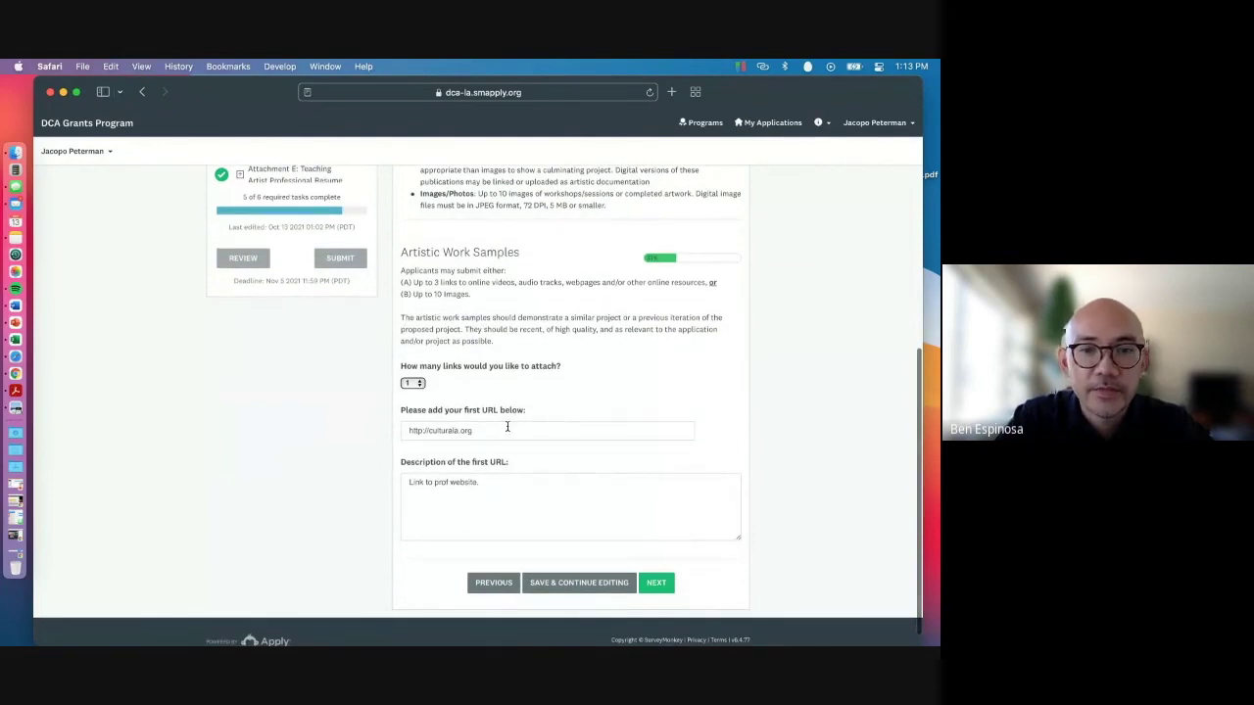
{"action": "left_click", "coordinate": [486, 488]}
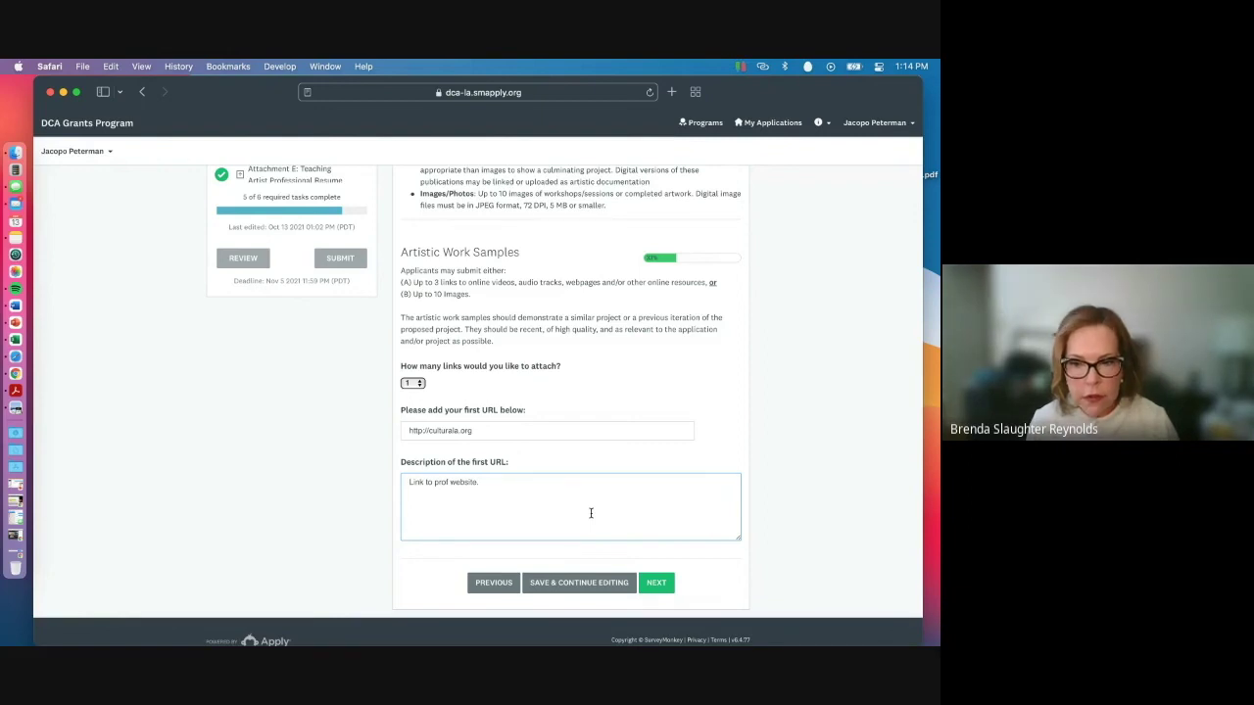
{"action": "scroll", "coordinate": [590, 514], "scroll_direction": "up", "scroll_amount": 1}
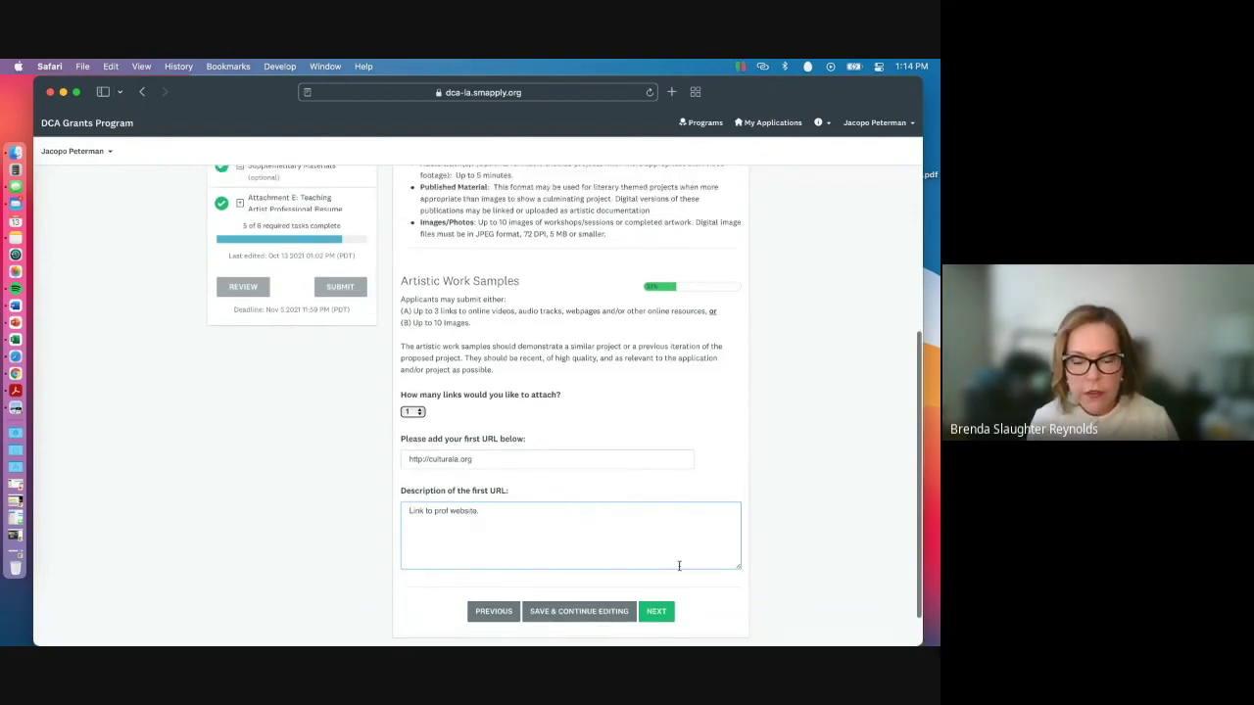
Proceed past the links page to complete the Attachment C: Artistic Work Samples form, and view its summary
{"action": "left_click", "coordinate": [652, 610]}
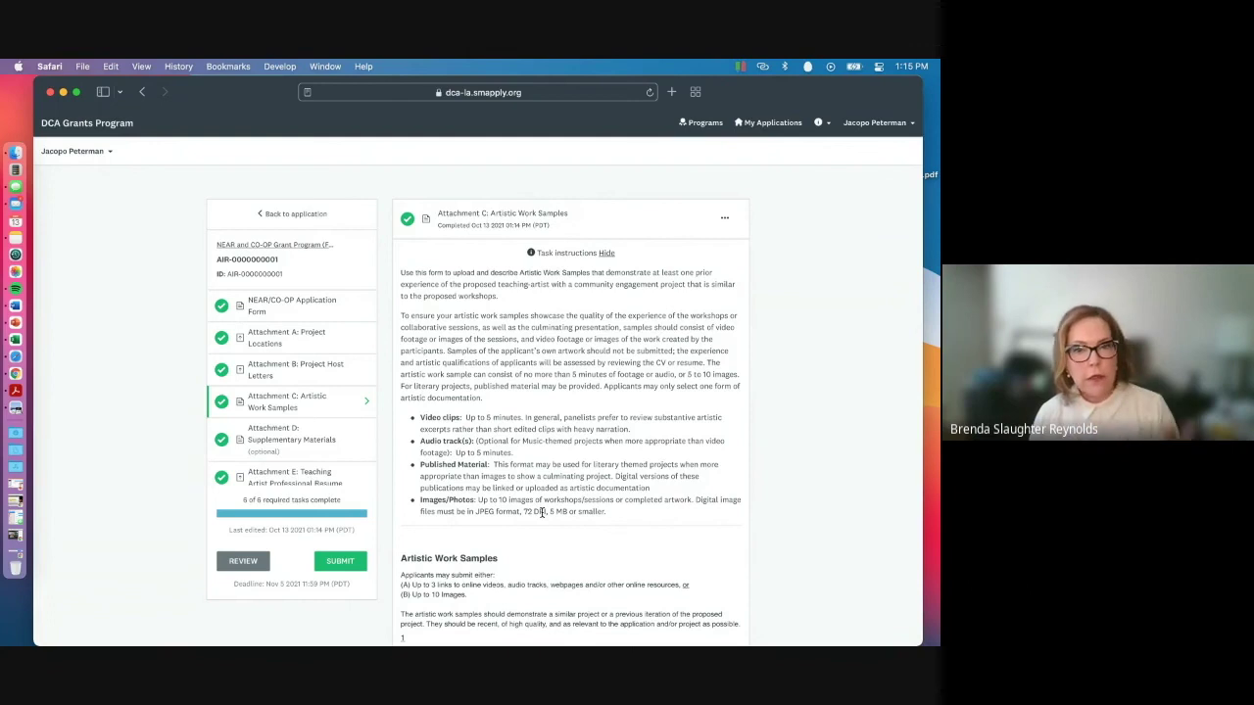
{"action": "scroll", "coordinate": [542, 512], "scroll_direction": "down", "scroll_amount": 1}
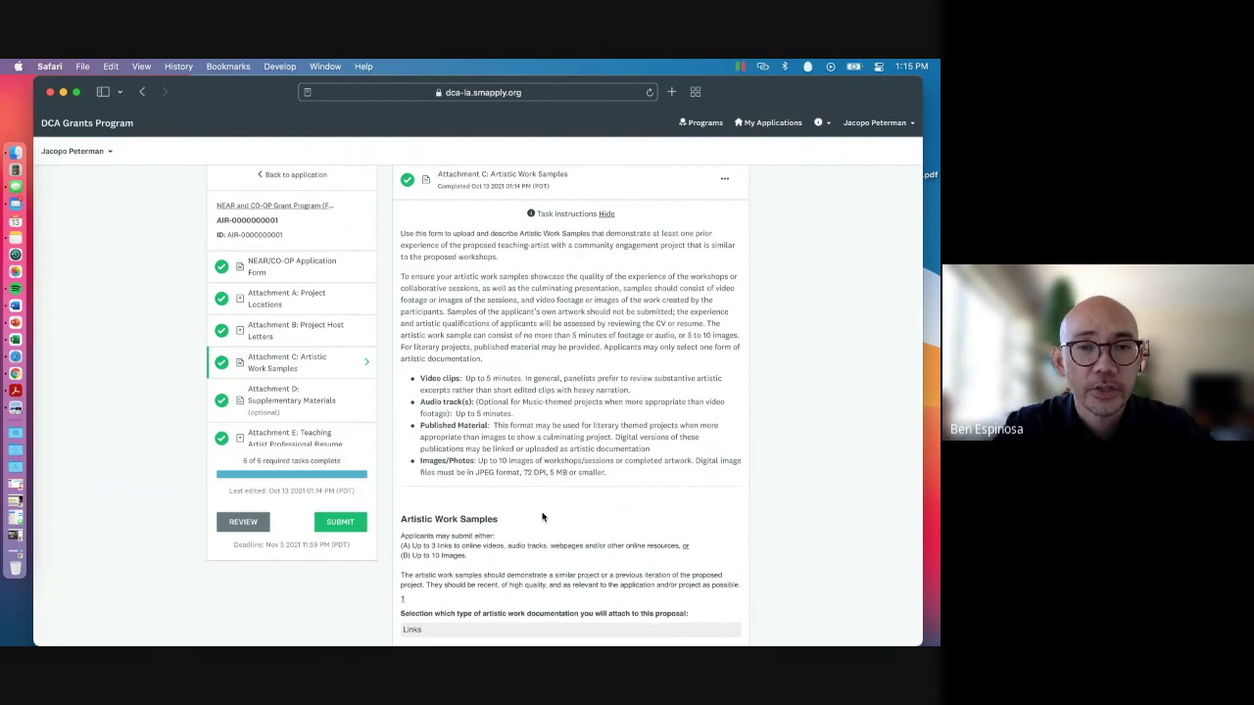
{"action": "scroll", "coordinate": [543, 517], "scroll_direction": "up", "scroll_amount": 1}
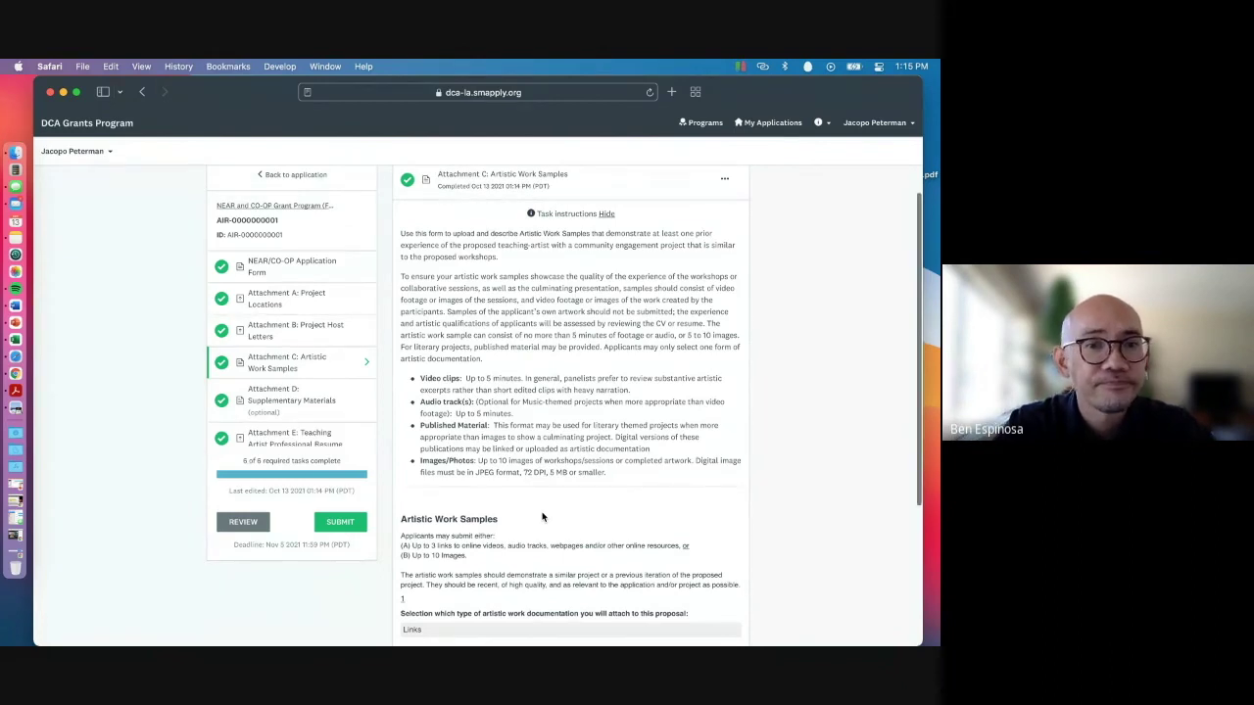
Open the Attachment D: Supplementary Materials task and read its instructions, uploaded file and the three supplemental item entries
{"action": "left_click", "coordinate": [288, 408]}
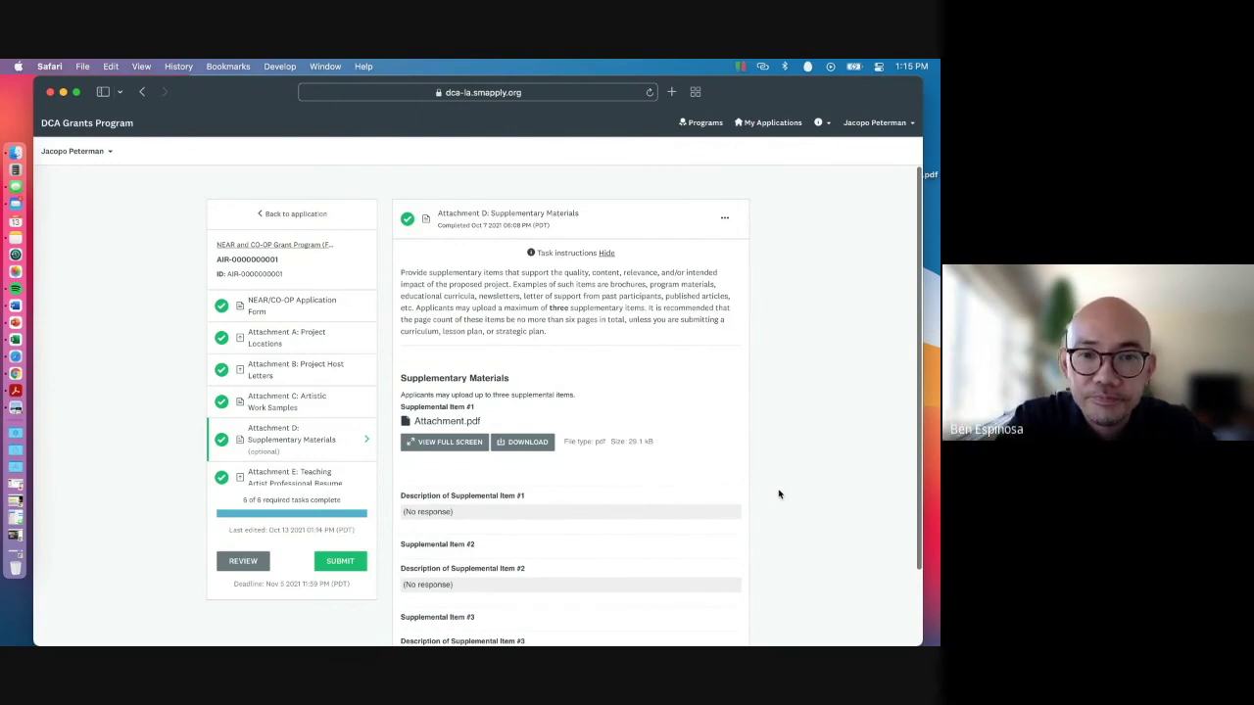
{"action": "scroll", "coordinate": [778, 493], "scroll_direction": "down", "scroll_amount": 1}
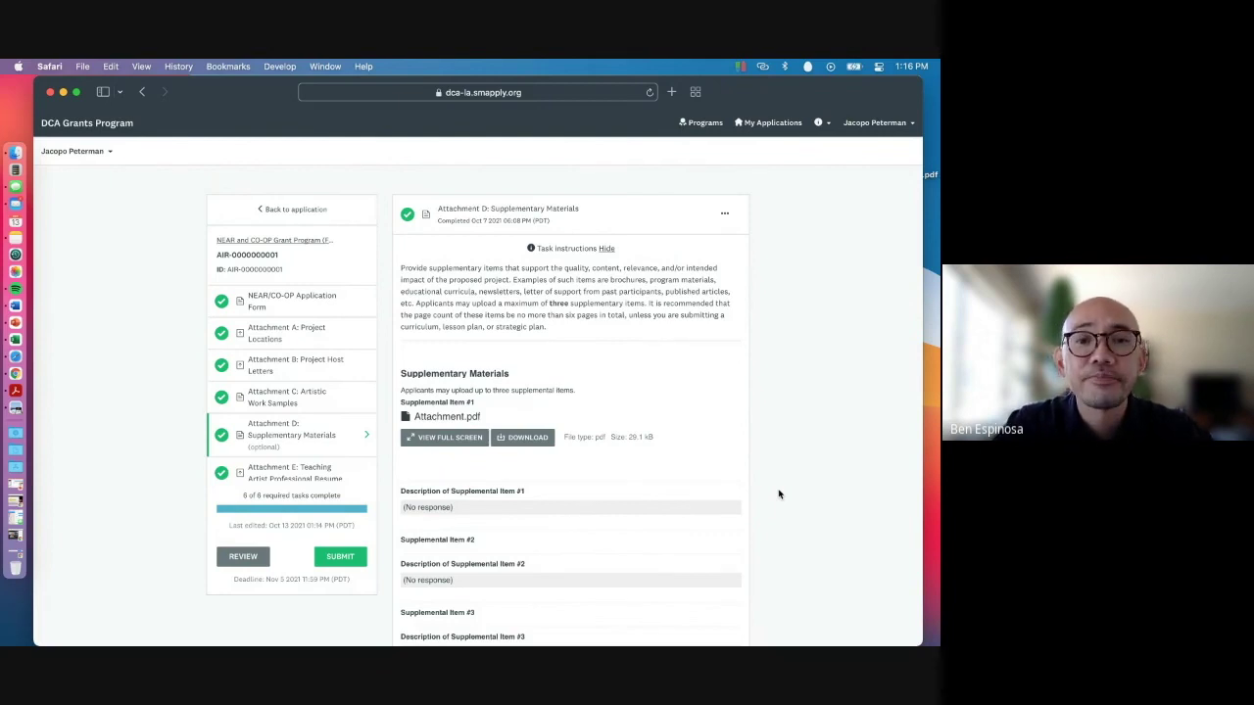
{"action": "scroll", "coordinate": [779, 494], "scroll_direction": "down", "scroll_amount": 2}
{"action": "scroll", "coordinate": [779, 494], "scroll_direction": "up", "scroll_amount": 2}
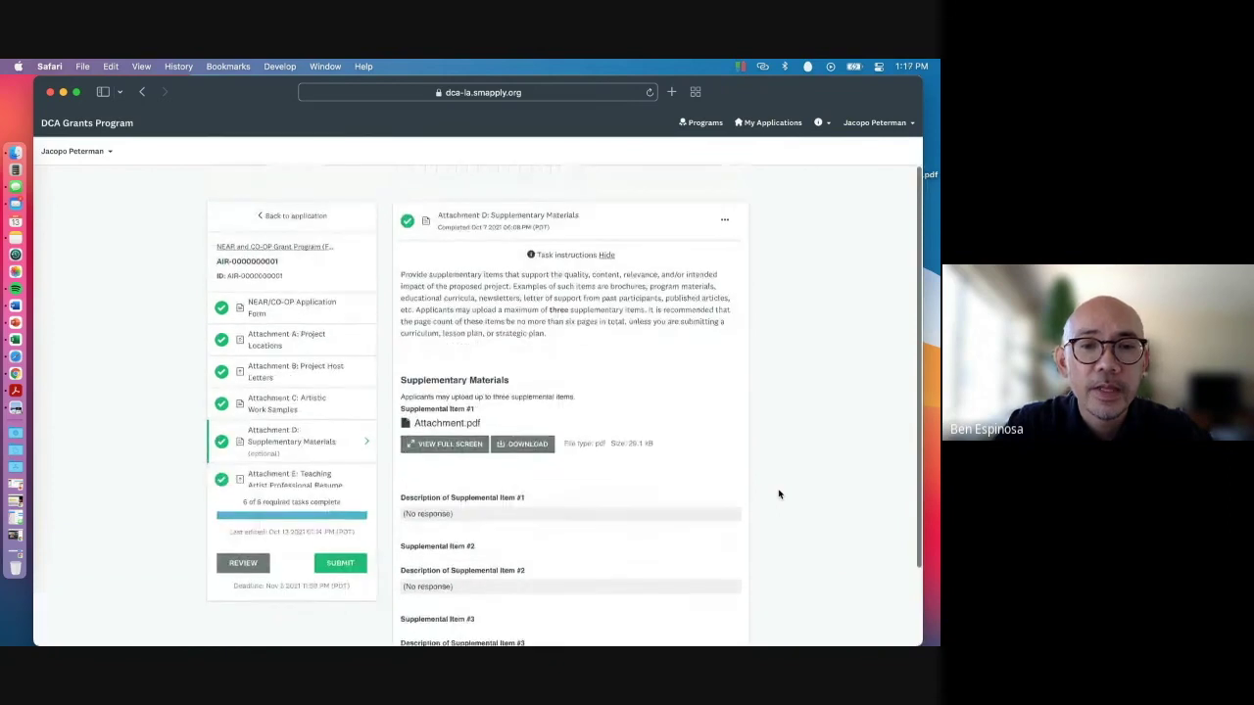
{"action": "scroll", "coordinate": [779, 494], "scroll_direction": "down", "scroll_amount": 2}
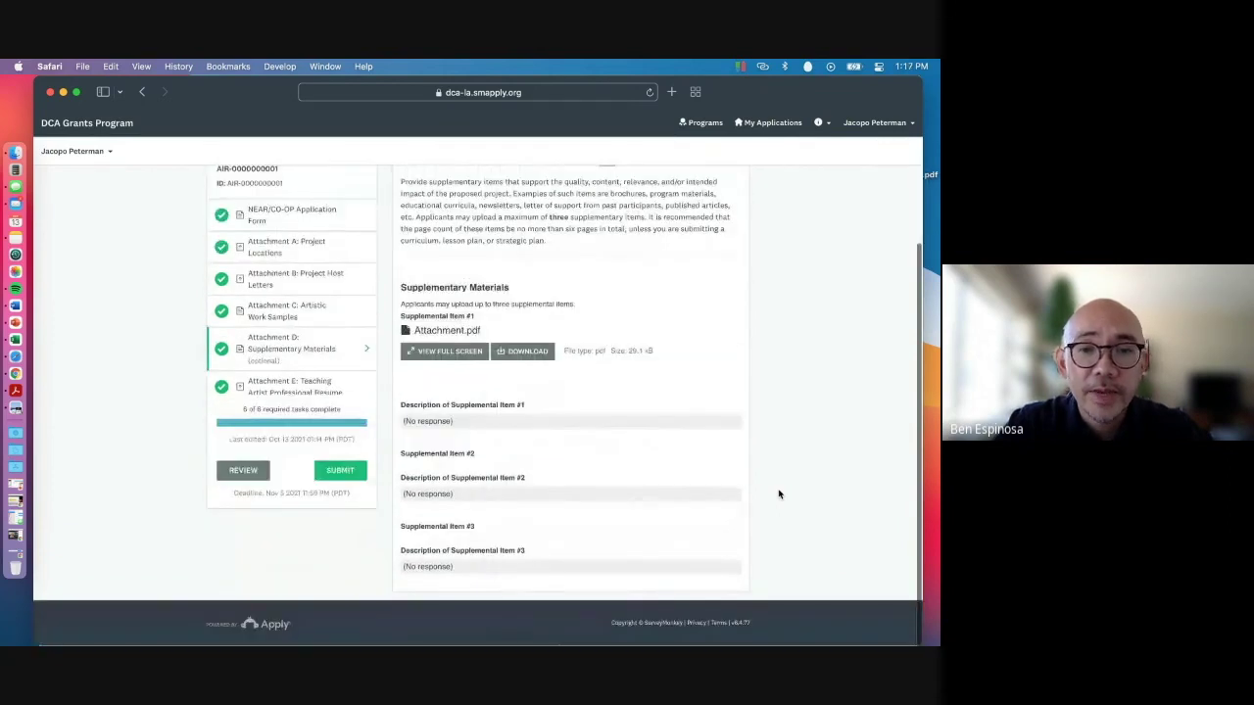
{"action": "scroll", "coordinate": [779, 494], "scroll_direction": "up", "scroll_amount": 2}
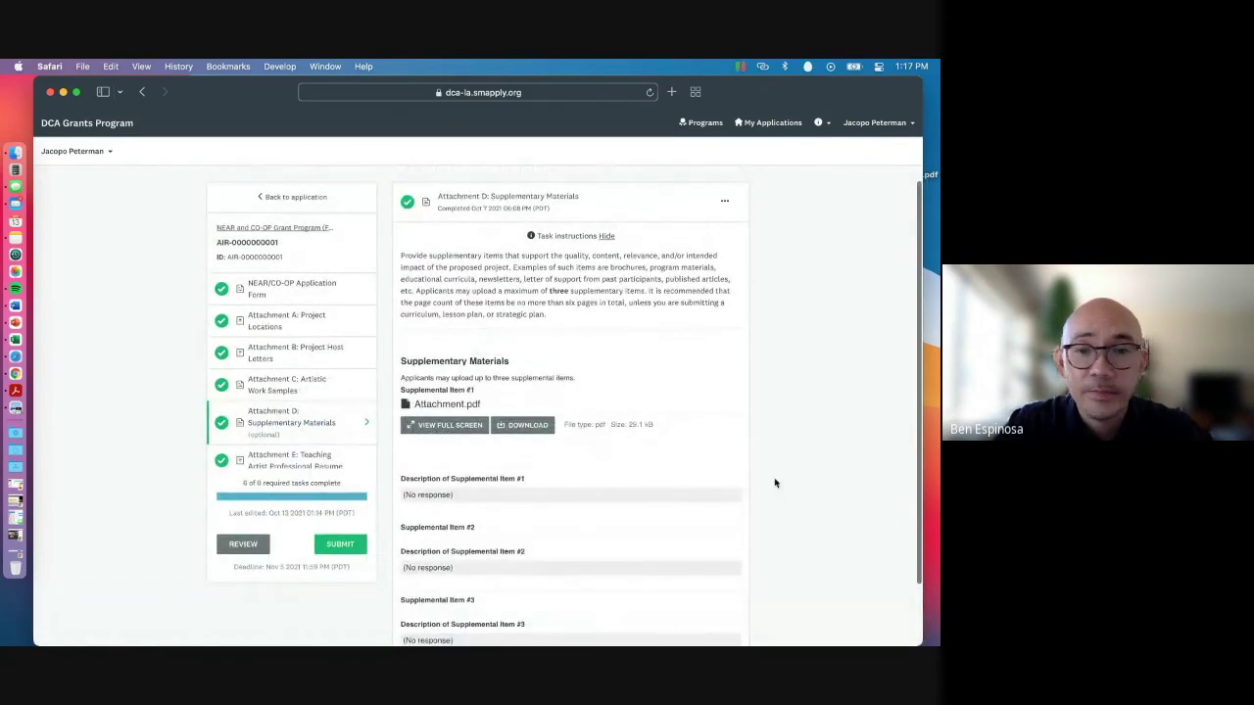
{"action": "scroll", "coordinate": [761, 513], "scroll_direction": "down", "scroll_amount": 2}
{"action": "scroll", "coordinate": [763, 516], "scroll_direction": "up", "scroll_amount": 1}
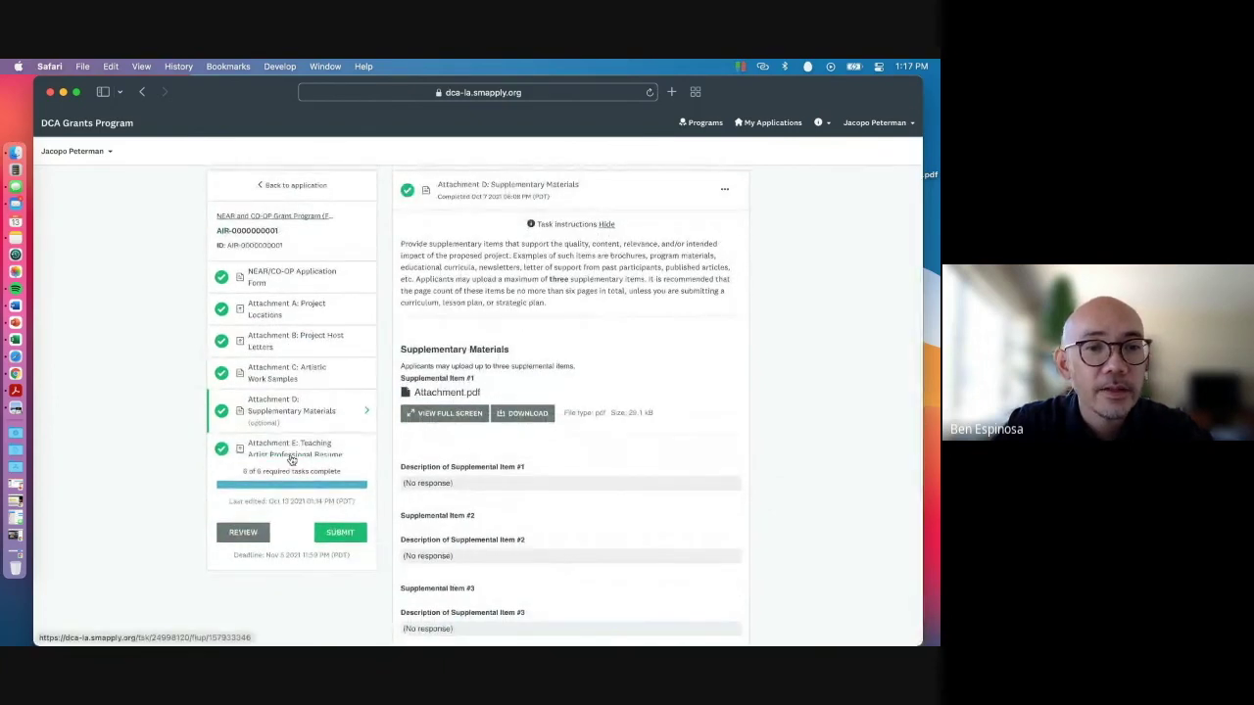
Open the Attachment E: Teaching Artist Professional Resume task to read its instructions, followed by Attachment F: Collaborating Artists' Resumes
{"action": "scroll", "coordinate": [299, 439], "scroll_direction": "down", "scroll_amount": 3}
{"action": "scroll", "coordinate": [299, 434], "scroll_direction": "down", "scroll_amount": 1}
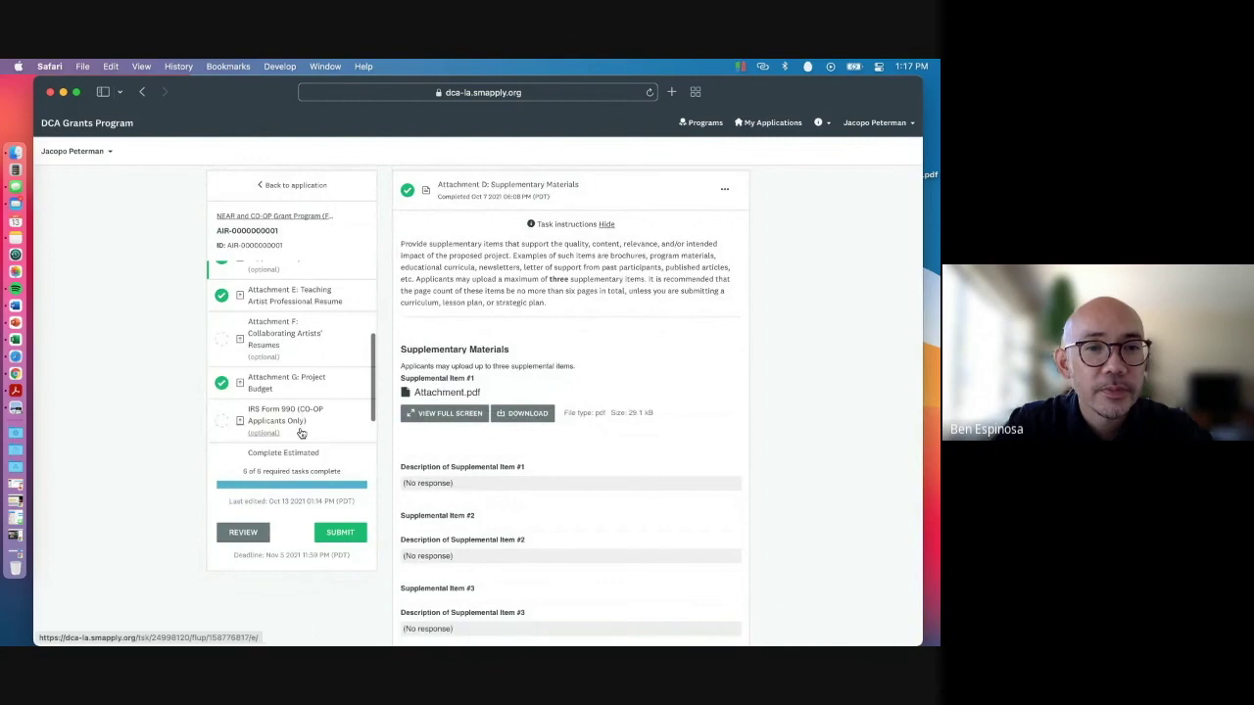
{"action": "left_click", "coordinate": [272, 307]}
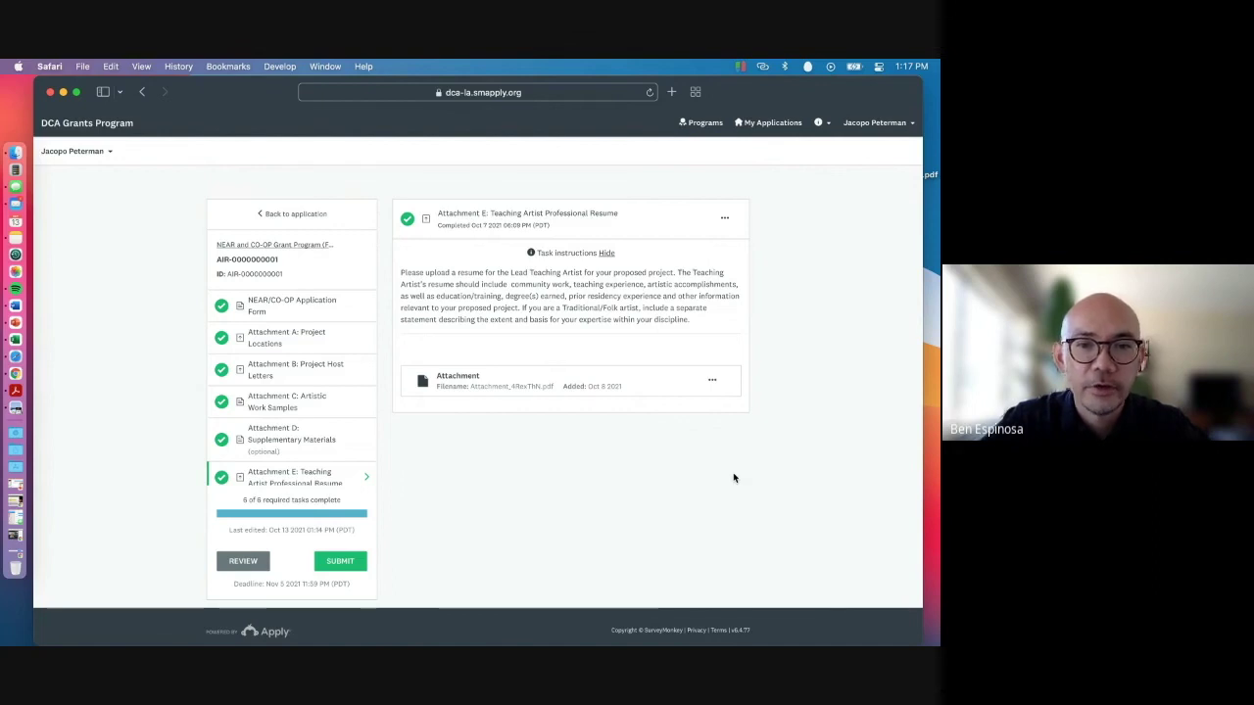
{"action": "scroll", "coordinate": [313, 409], "scroll_direction": "down", "scroll_amount": 5}
{"action": "left_click", "coordinate": [304, 405]}
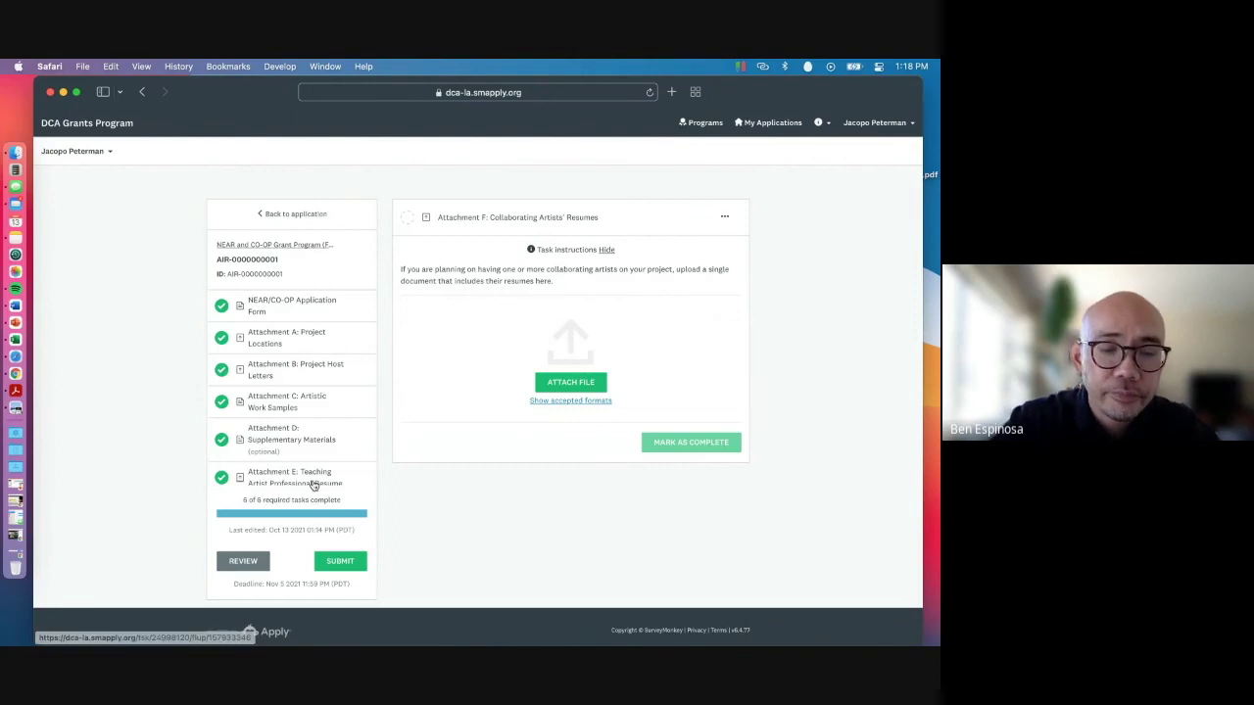
Open the Attachment G: Project Budget task, read its instructions and preview the uploaded ATTACHMENT G-BUDGET file
{"action": "scroll", "coordinate": [314, 482], "scroll_direction": "down", "scroll_amount": 3}
{"action": "scroll", "coordinate": [313, 484], "scroll_direction": "down", "scroll_amount": 1}
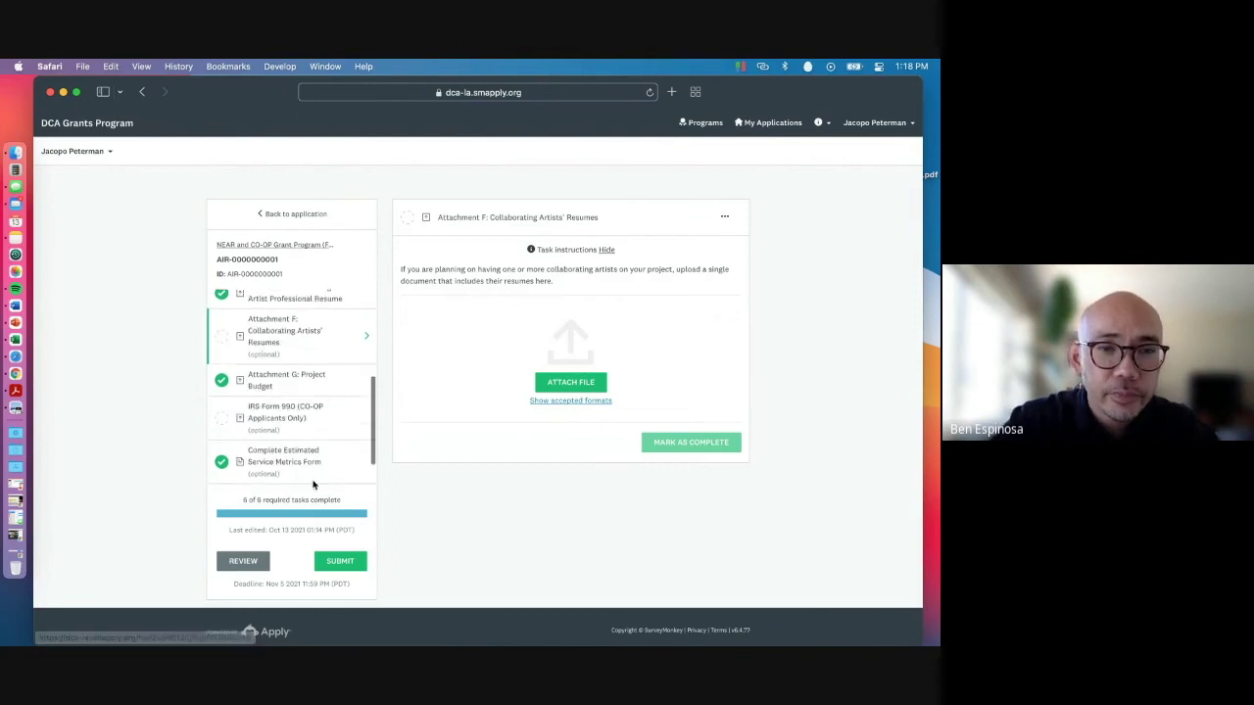
{"action": "left_click", "coordinate": [286, 382]}
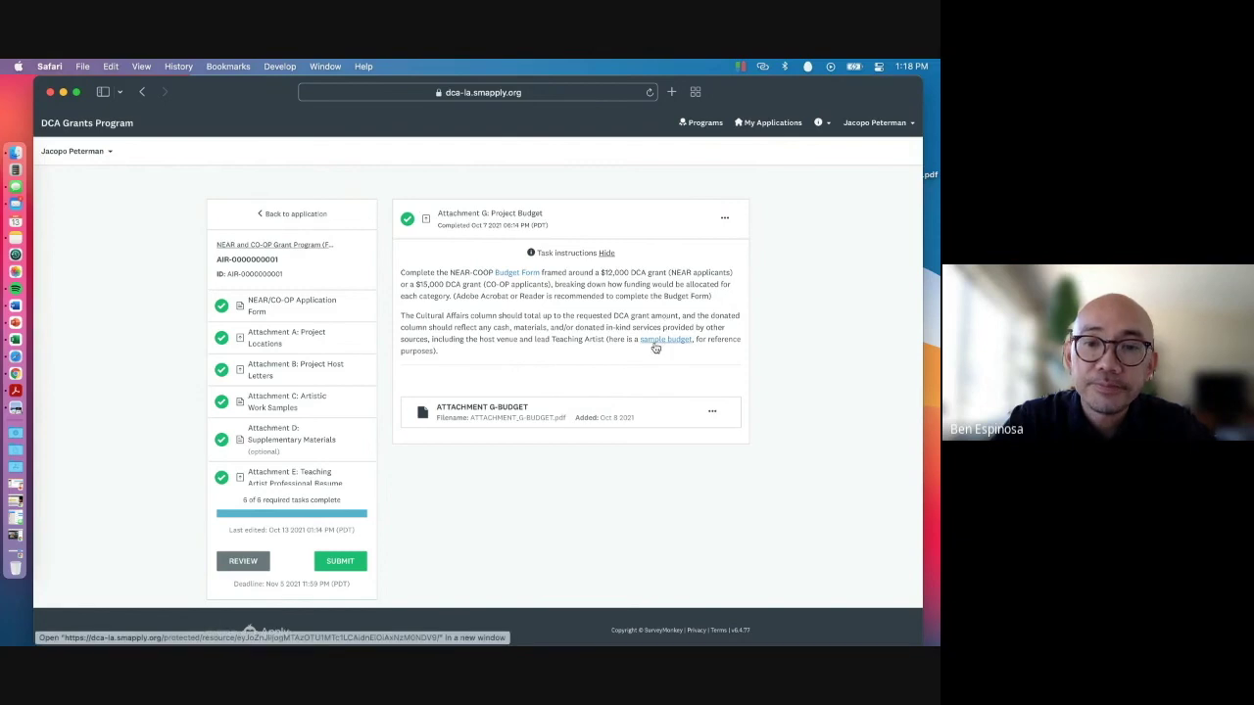
{"action": "left_click", "coordinate": [557, 414]}
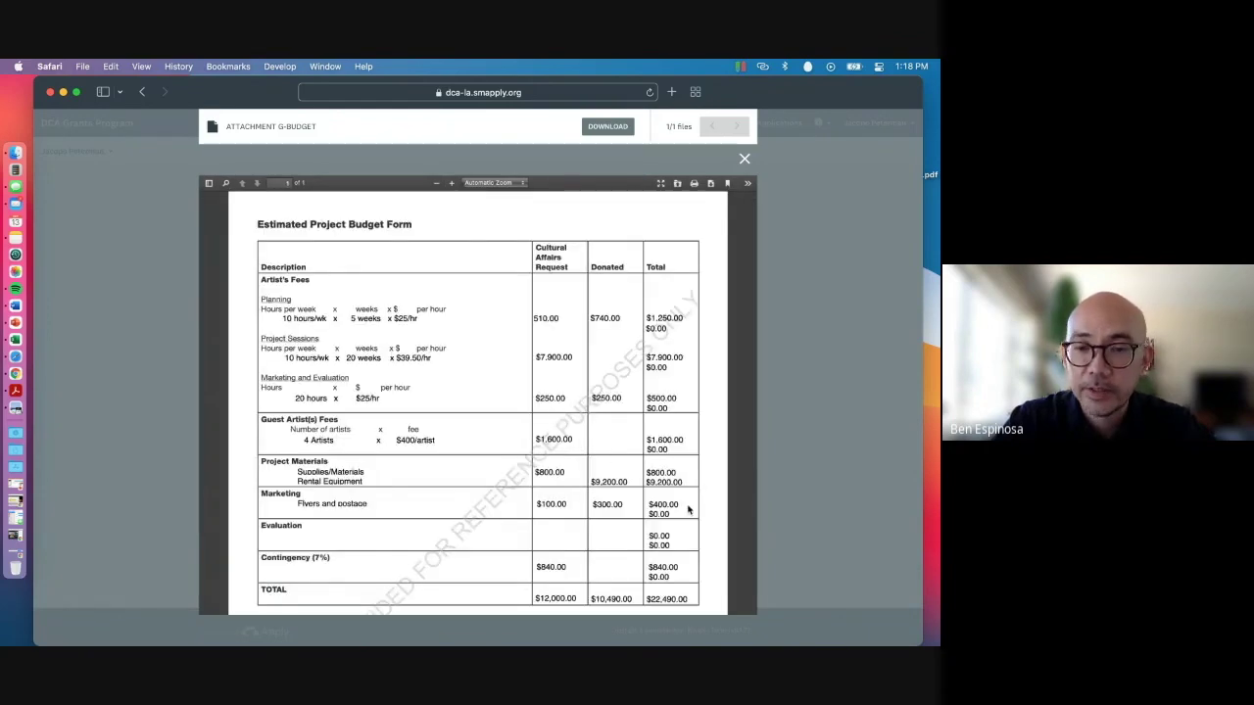
Examine the sample budget's fee, materials and total rows, donation notes and NEAR and CO-OP request rules, and close the preview
{"action": "scroll", "coordinate": [717, 542], "scroll_direction": "down", "scroll_amount": 3}
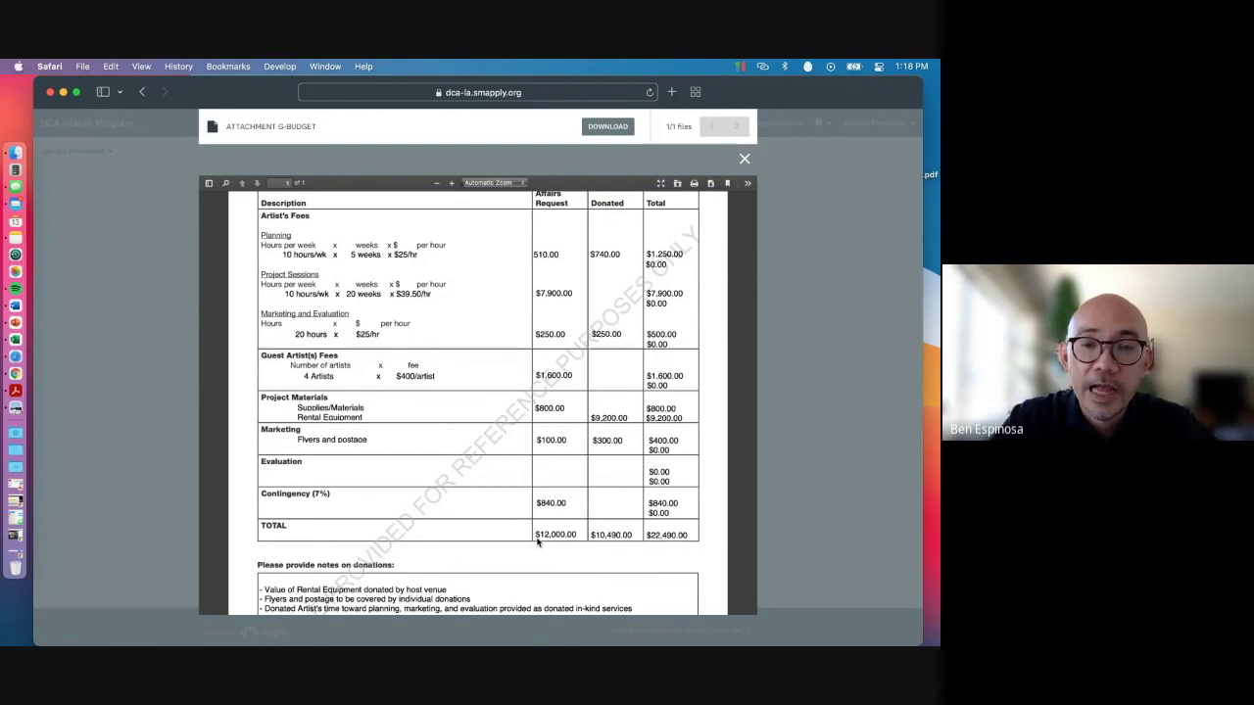
{"action": "scroll", "coordinate": [537, 542], "scroll_direction": "up", "scroll_amount": 1}
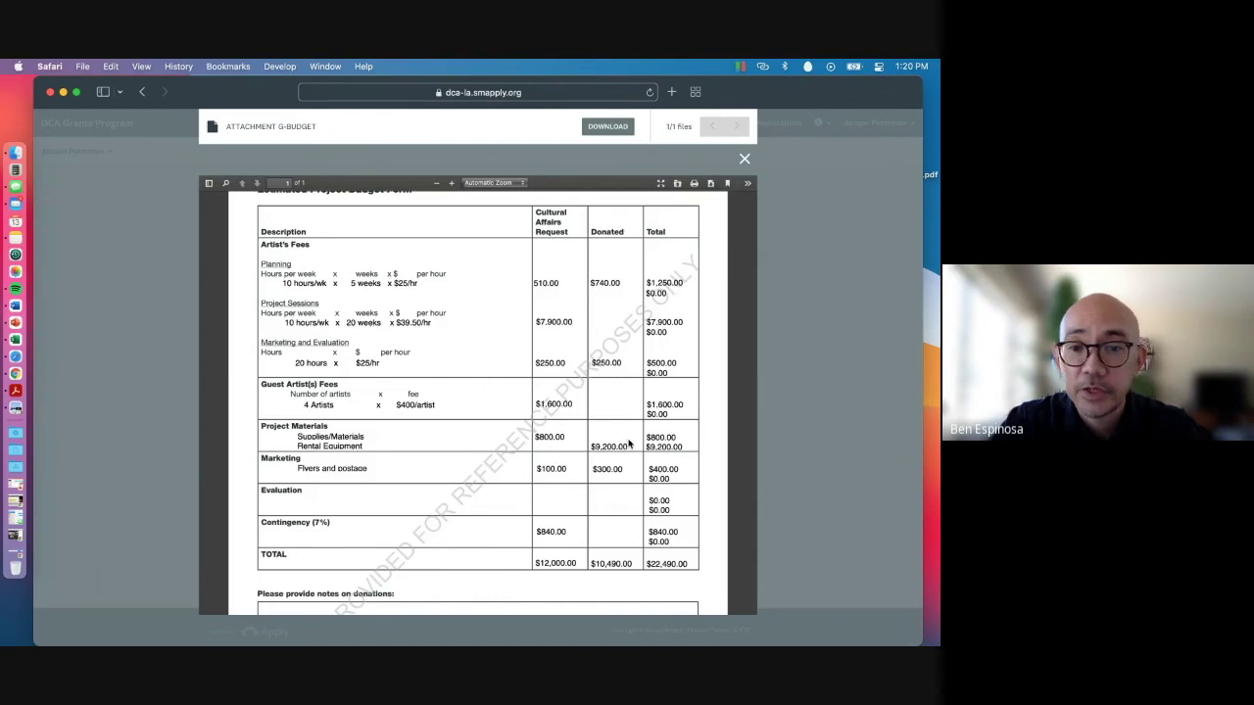
{"action": "scroll", "coordinate": [629, 446], "scroll_direction": "down", "scroll_amount": 1}
{"action": "scroll", "coordinate": [629, 444], "scroll_direction": "down", "scroll_amount": 1}
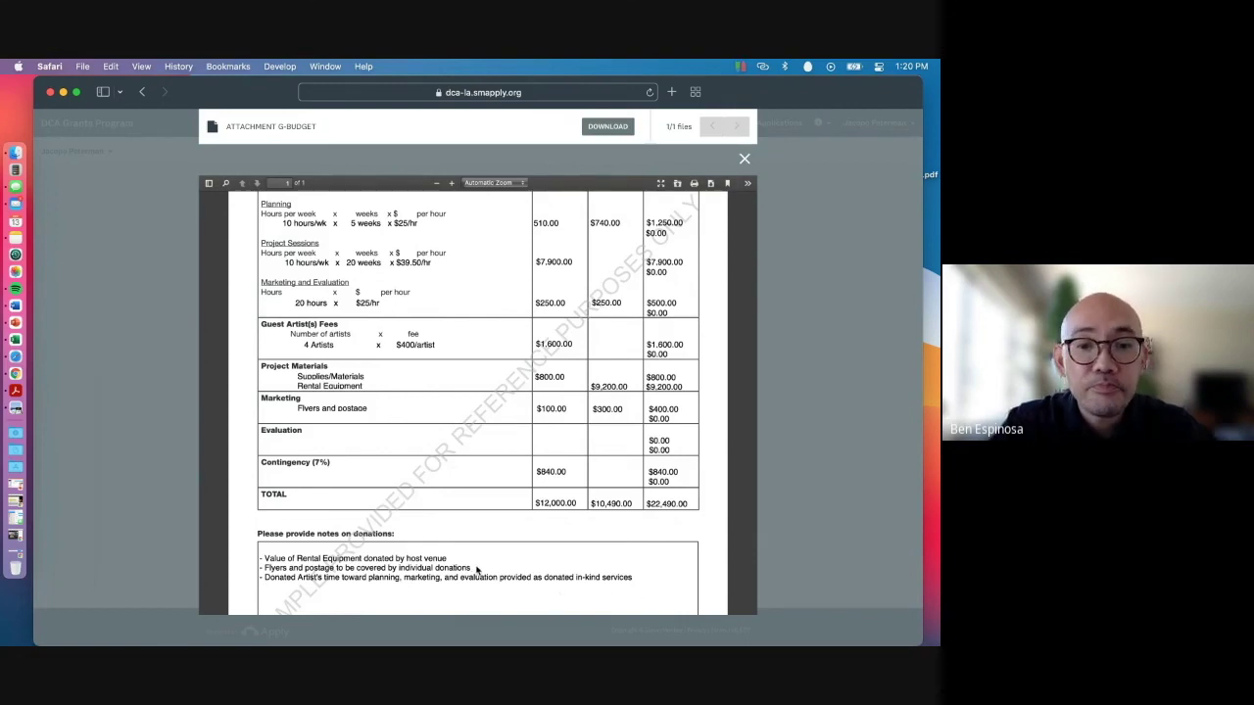
{"action": "scroll", "coordinate": [667, 593], "scroll_direction": "down", "scroll_amount": 3}
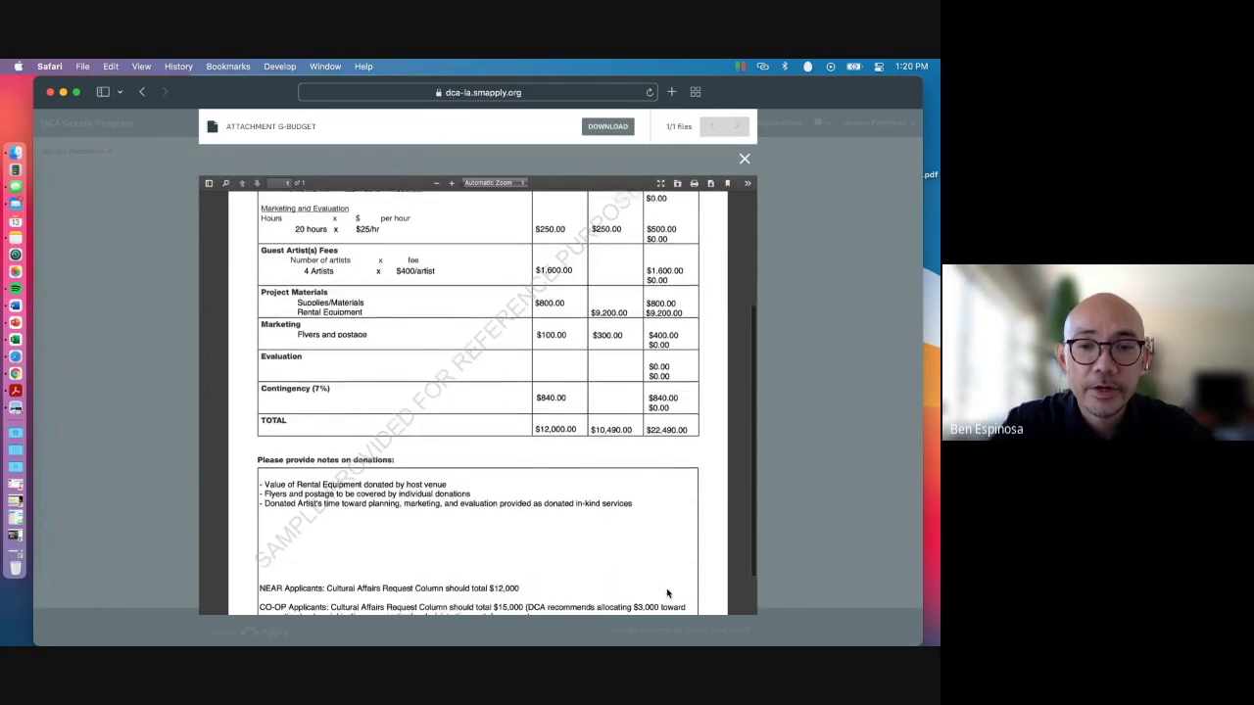
{"action": "scroll", "coordinate": [667, 593], "scroll_direction": "down", "scroll_amount": 1}
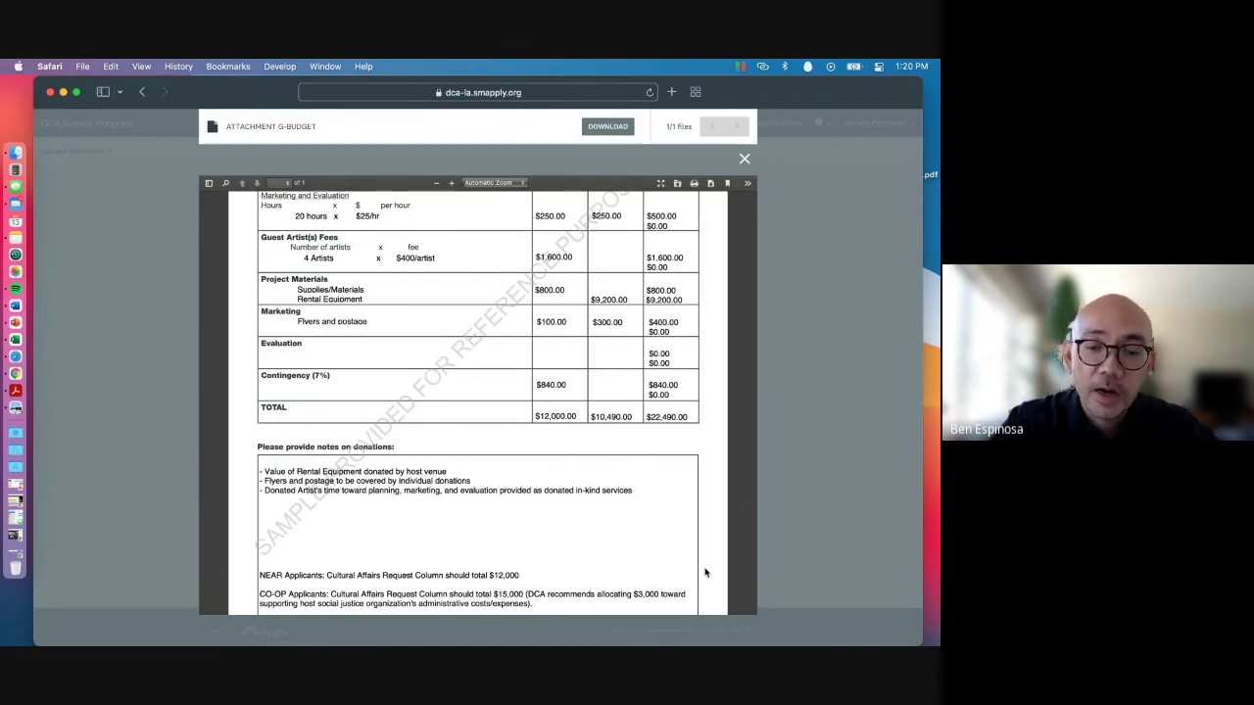
{"action": "scroll", "coordinate": [706, 572], "scroll_direction": "up", "scroll_amount": 2}
{"action": "scroll", "coordinate": [705, 572], "scroll_direction": "up", "scroll_amount": 5}
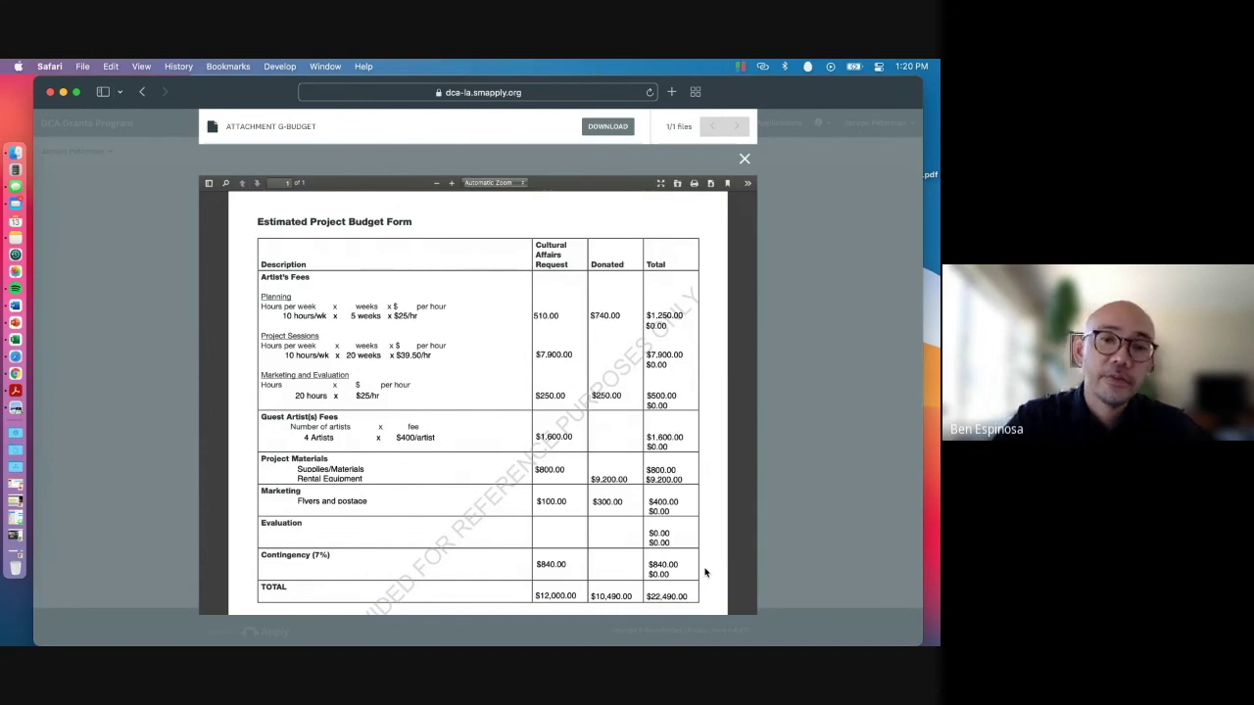
{"action": "scroll", "coordinate": [706, 571], "scroll_direction": "down", "scroll_amount": 5}
{"action": "scroll", "coordinate": [706, 571], "scroll_direction": "up", "scroll_amount": 5}
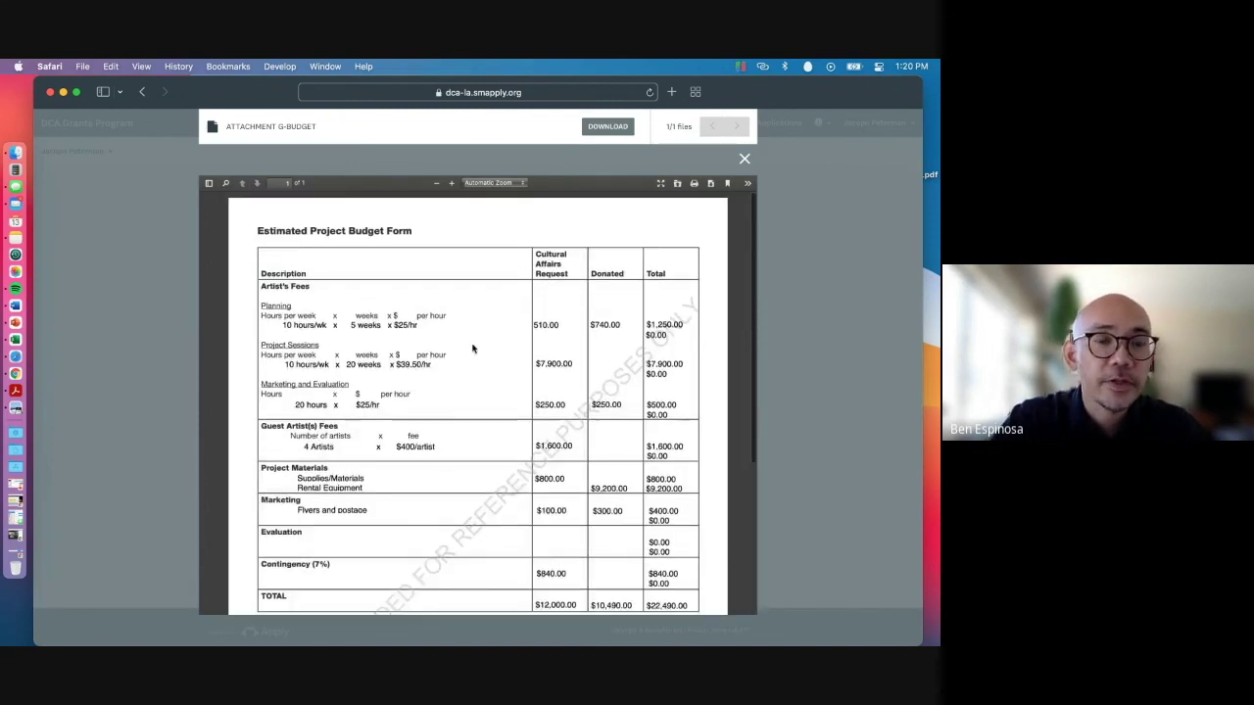
{"action": "left_click", "coordinate": [745, 159]}
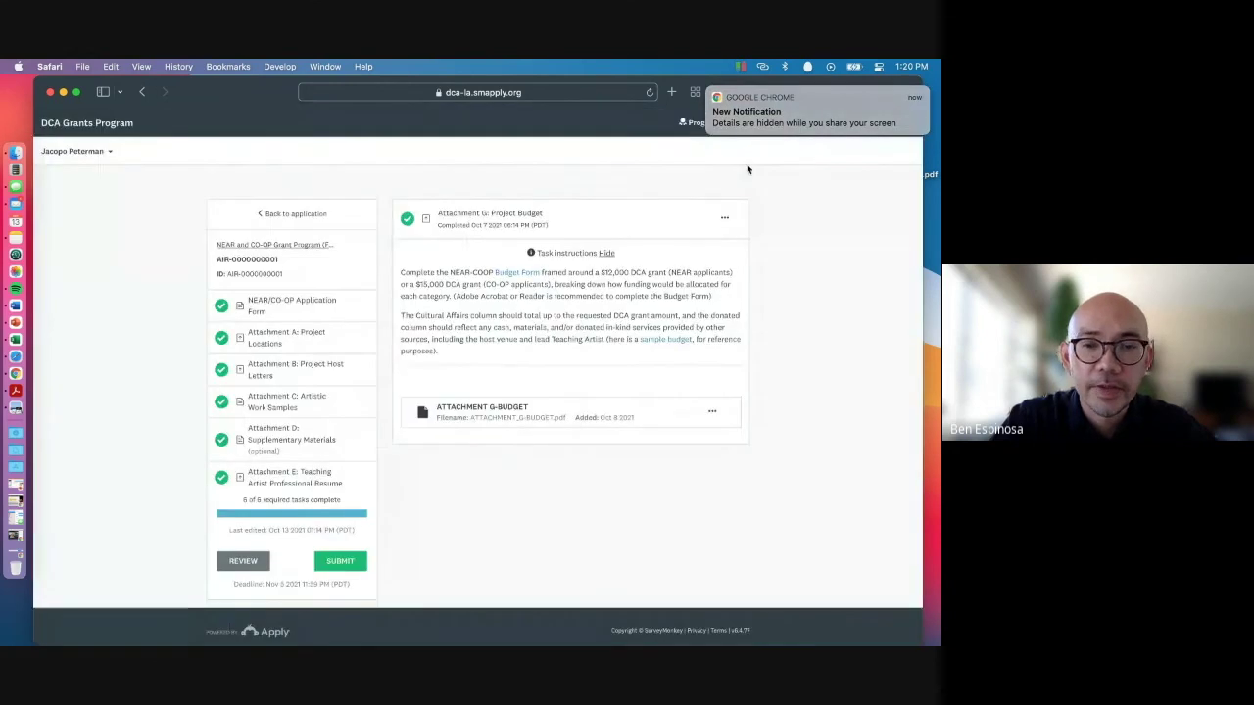
Look over the remaining optional tasks, including IRS Form 990, and open Complete Estimated Service Metrics Form
{"action": "scroll", "coordinate": [318, 472], "scroll_direction": "down", "scroll_amount": 3}
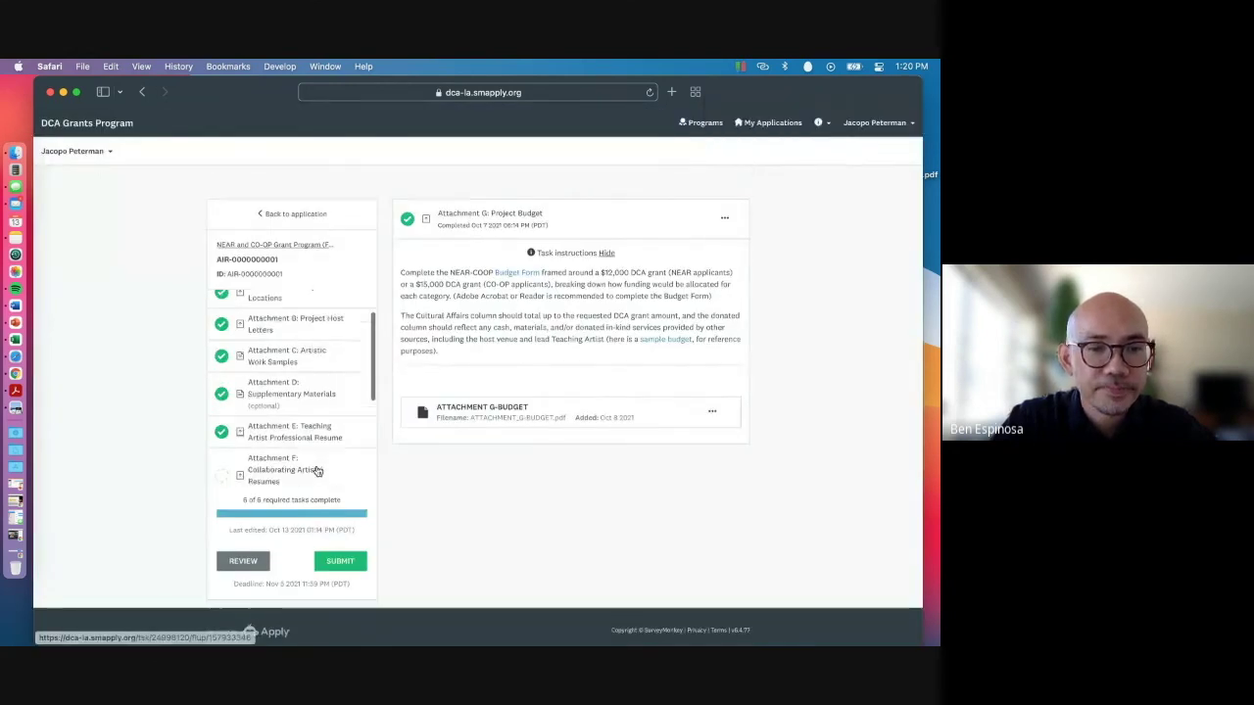
{"action": "scroll", "coordinate": [317, 472], "scroll_direction": "down", "scroll_amount": 5}
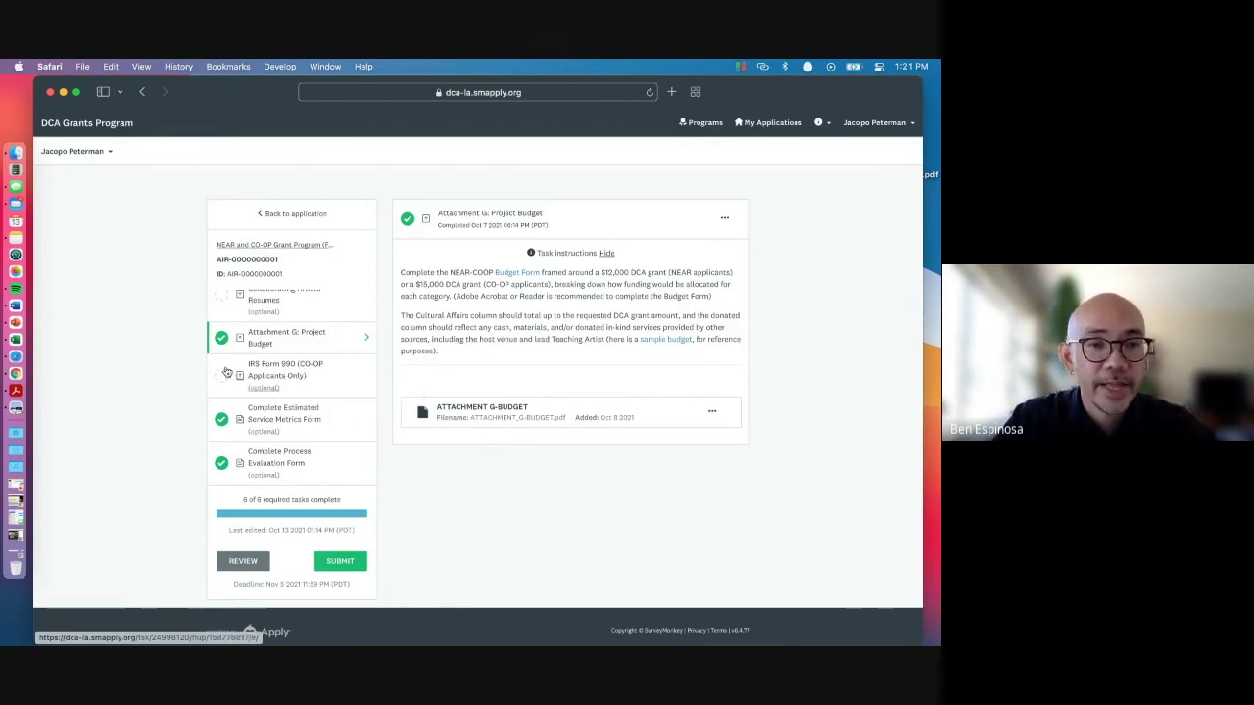
{"action": "scroll", "coordinate": [398, 450], "scroll_direction": "down", "scroll_amount": 1}
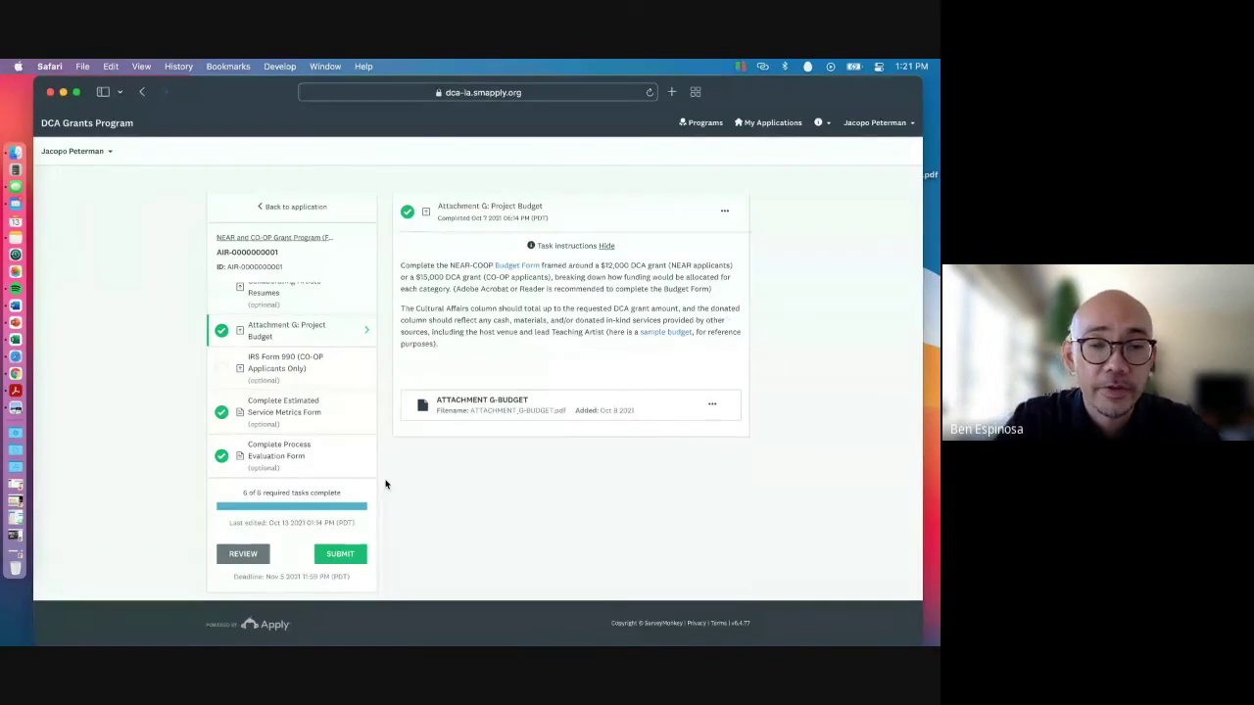
{"action": "left_click", "coordinate": [290, 412]}
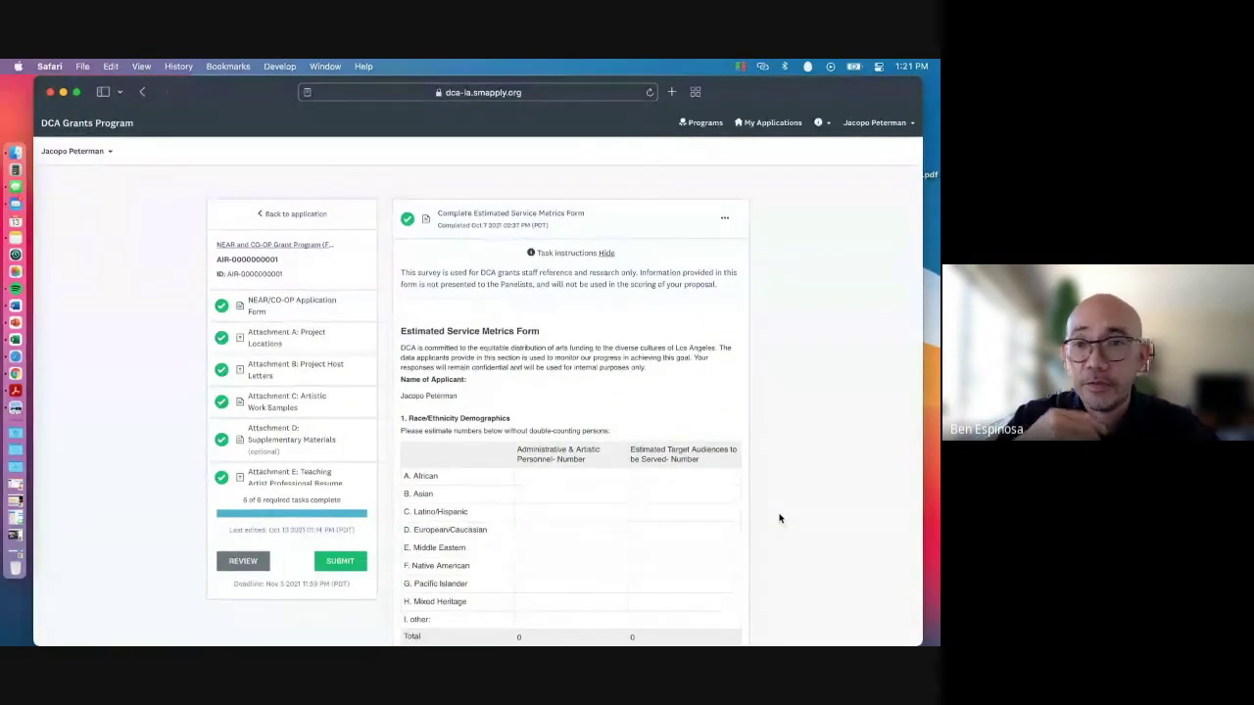
Examine the Estimated Service Metrics Form's sections on race/ethnicity demographics, age ranges, broadcast audiences, media outreach and workforce development
{"action": "scroll", "coordinate": [779, 518], "scroll_direction": "up", "scroll_amount": 1}
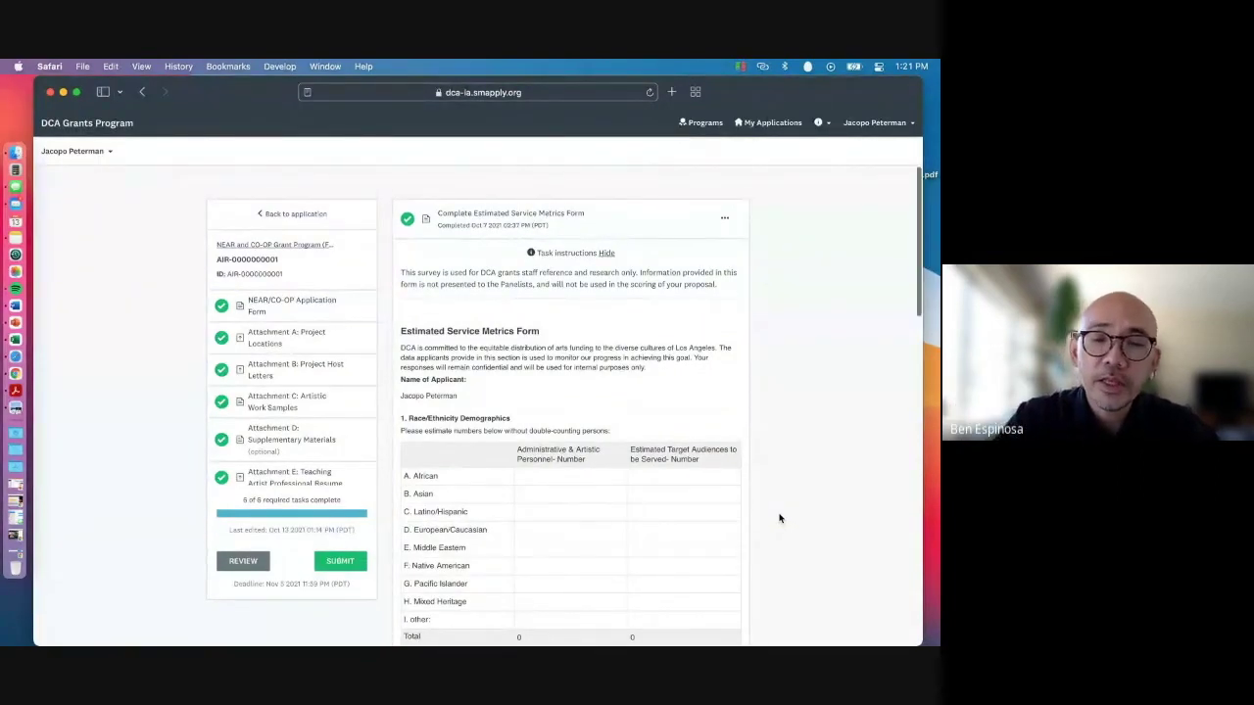
{"action": "scroll", "coordinate": [780, 519], "scroll_direction": "down", "scroll_amount": 1}
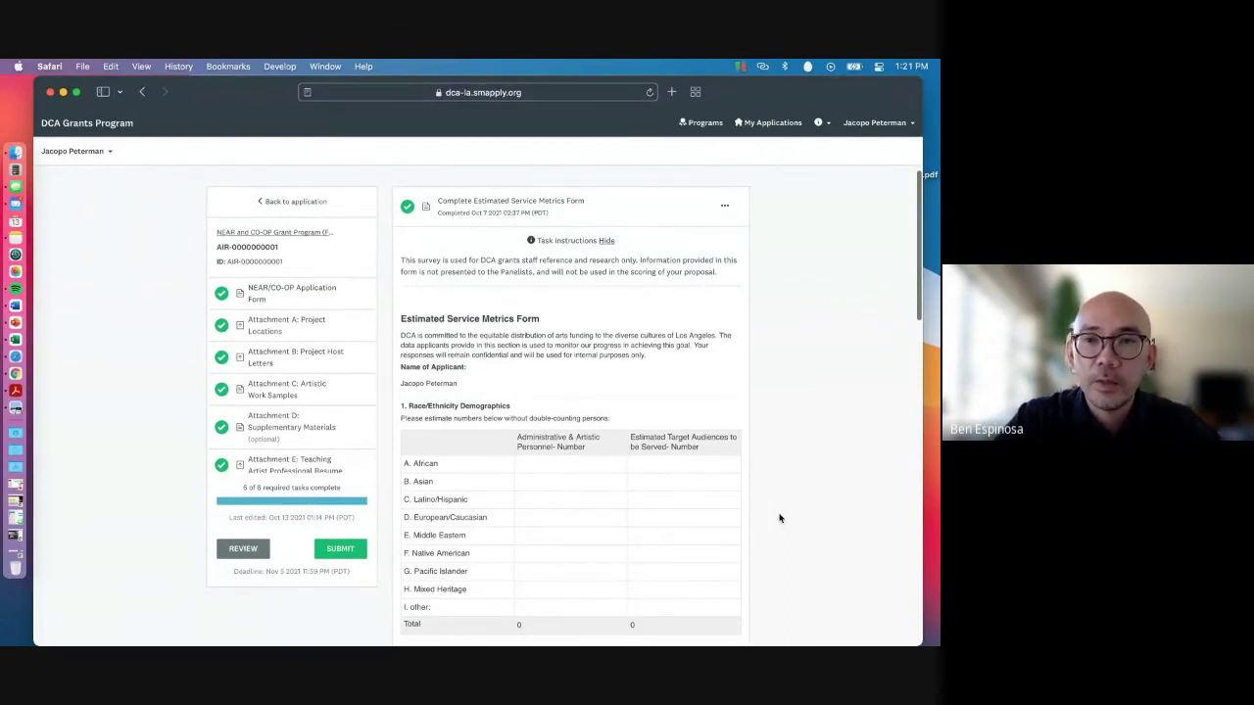
{"action": "scroll", "coordinate": [780, 519], "scroll_direction": "down", "scroll_amount": 10}
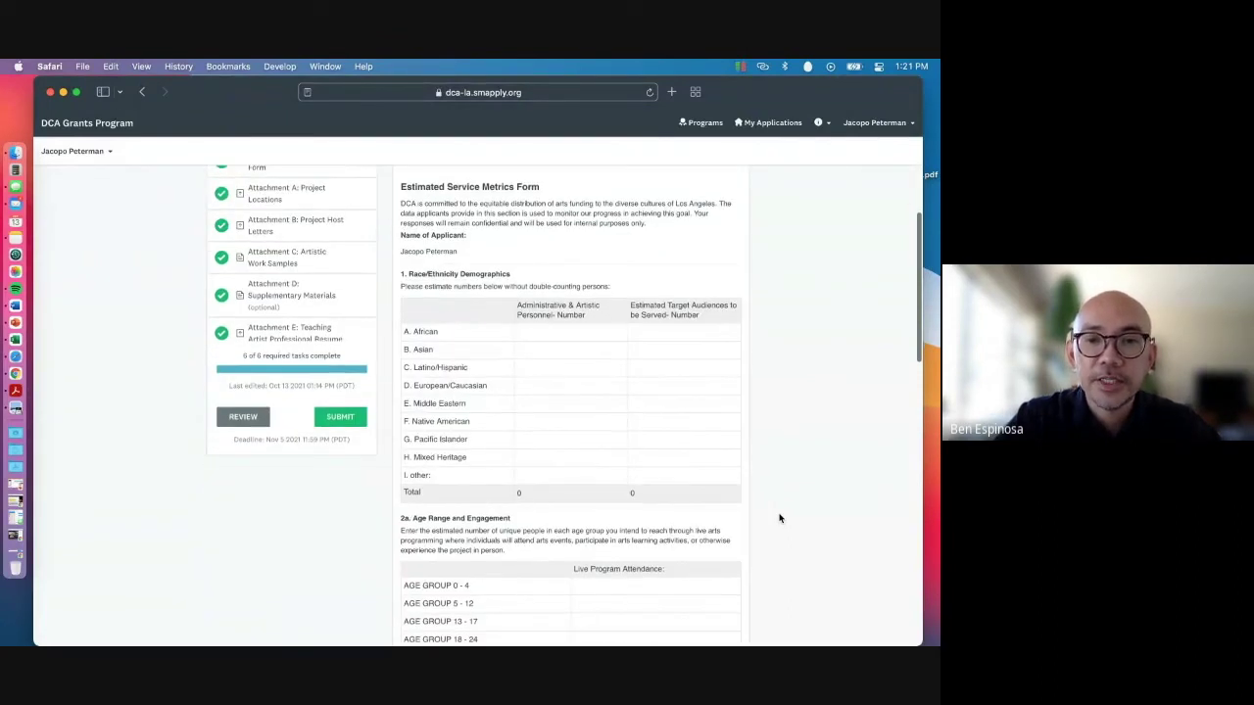
{"action": "scroll", "coordinate": [780, 518], "scroll_direction": "down", "scroll_amount": 4}
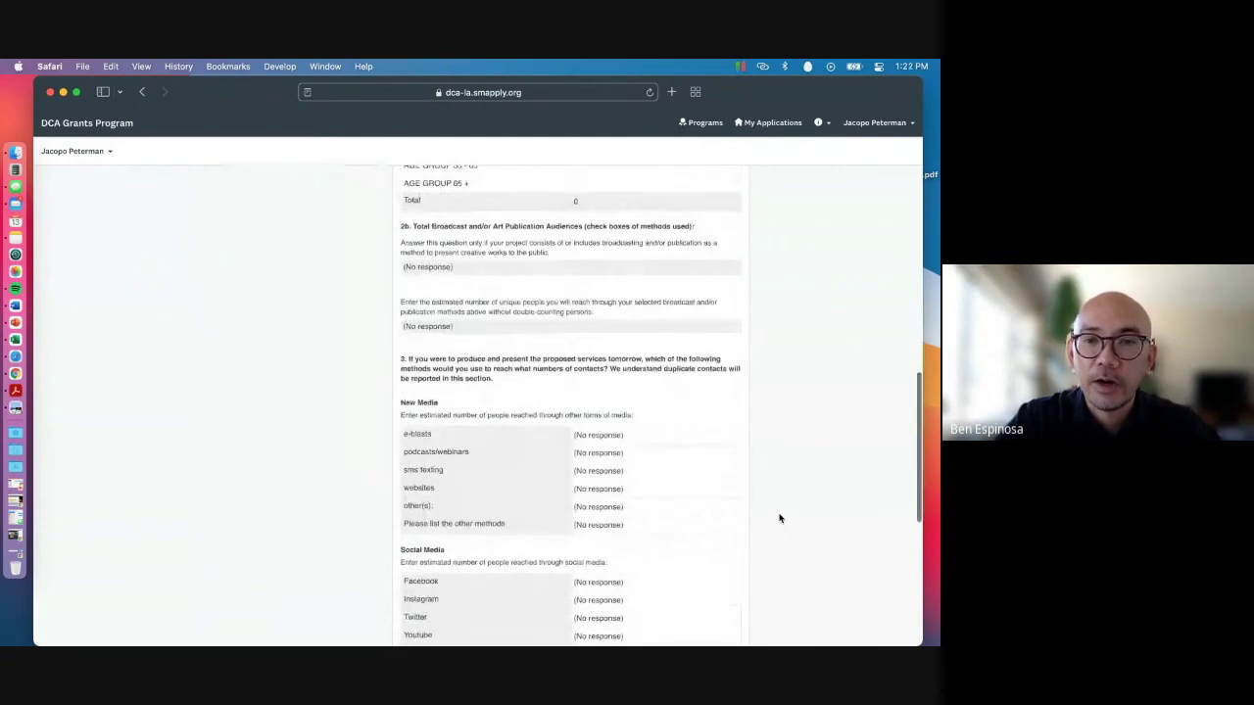
{"action": "scroll", "coordinate": [780, 518], "scroll_direction": "down", "scroll_amount": 8}
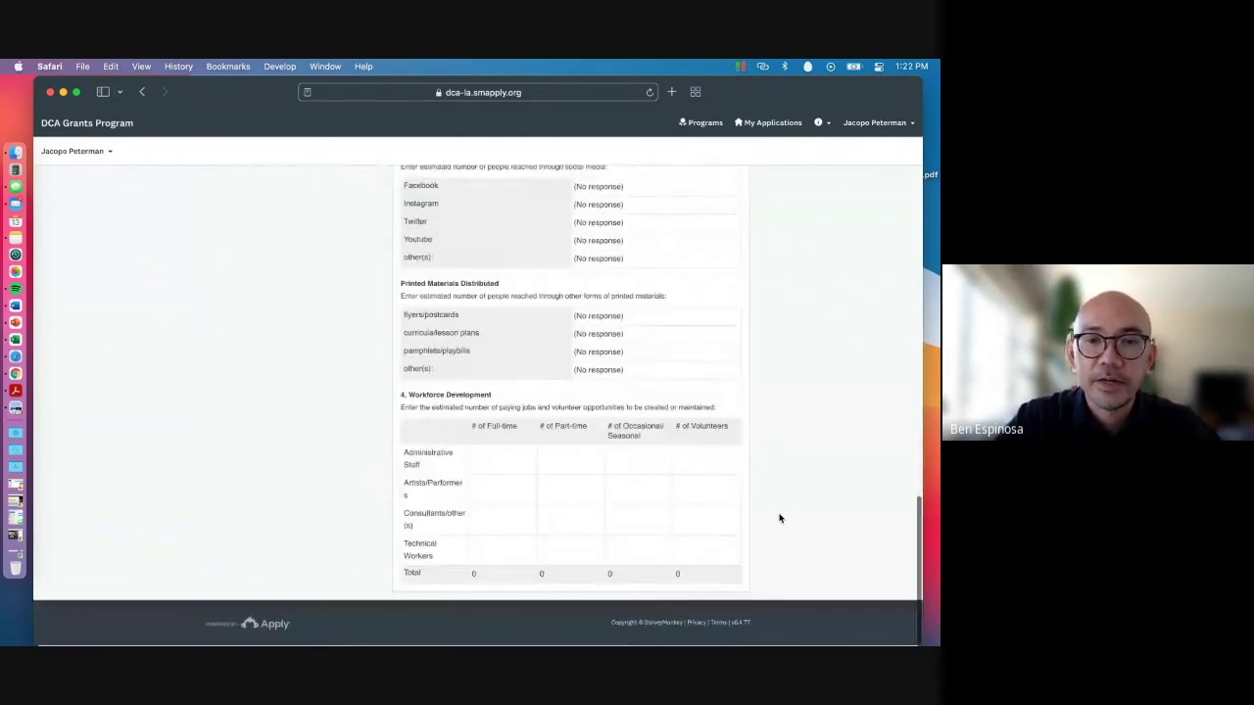
{"action": "scroll", "coordinate": [780, 518], "scroll_direction": "up", "scroll_amount": 14}
{"action": "scroll", "coordinate": [780, 518], "scroll_direction": "up", "scroll_amount": 10}
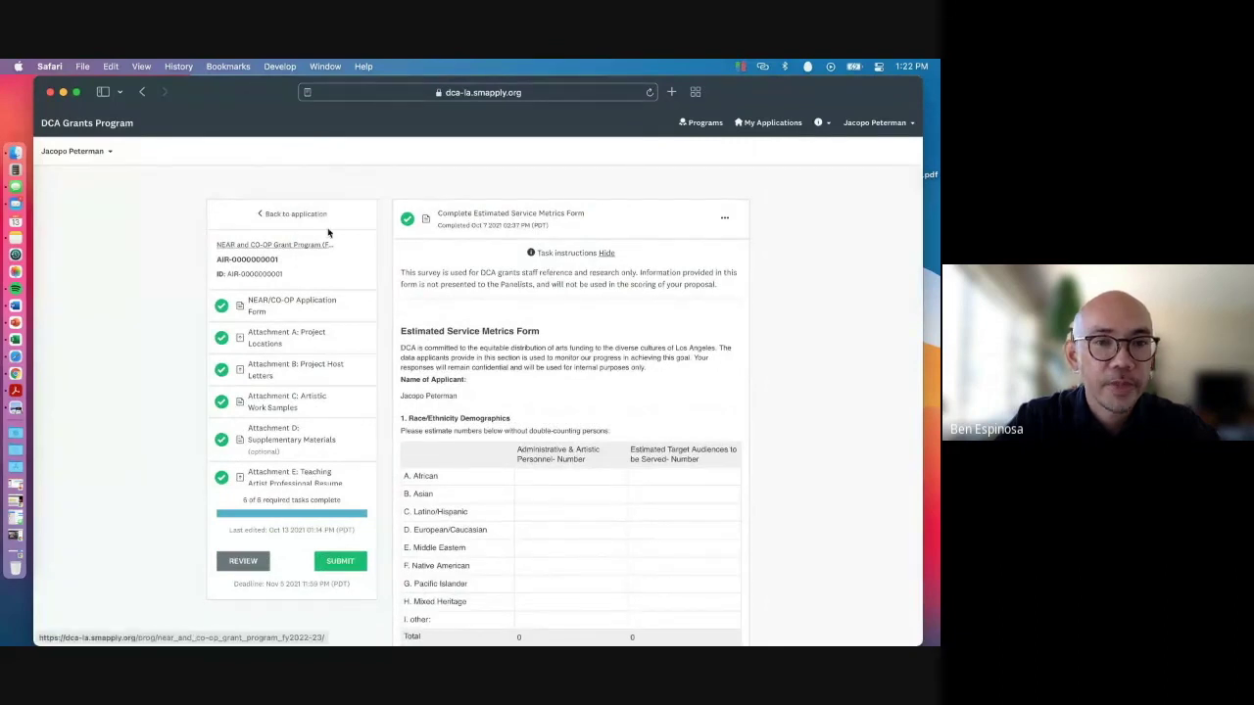
Return to the application overview, submit the NEAR and CO-OP grant application and confirm the submission
{"action": "left_click", "coordinate": [317, 217]}
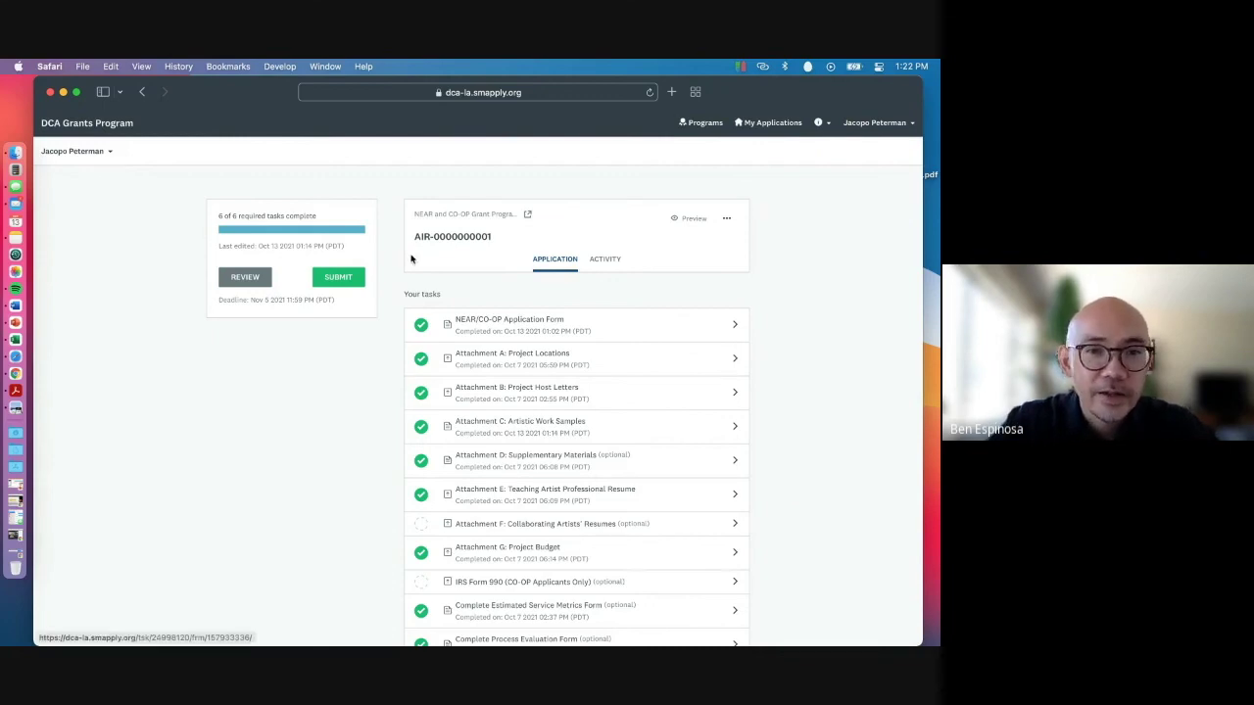
{"action": "left_click", "coordinate": [338, 277]}
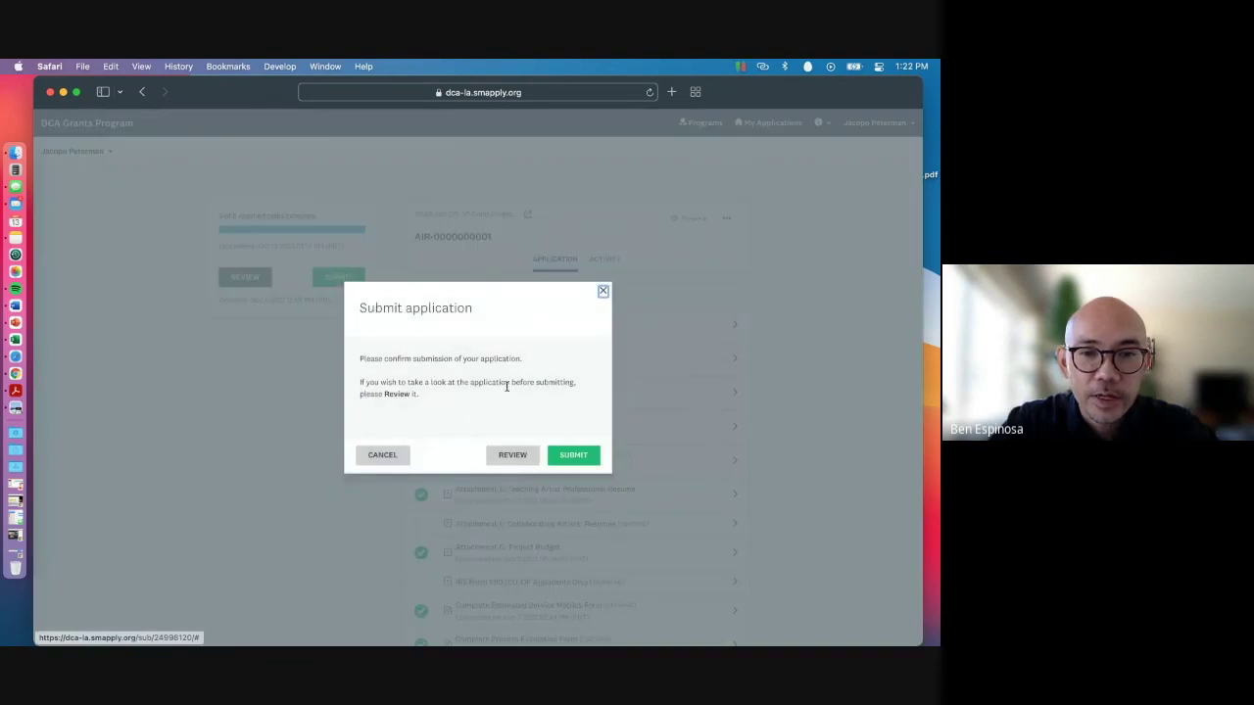
{"action": "left_click", "coordinate": [575, 455]}
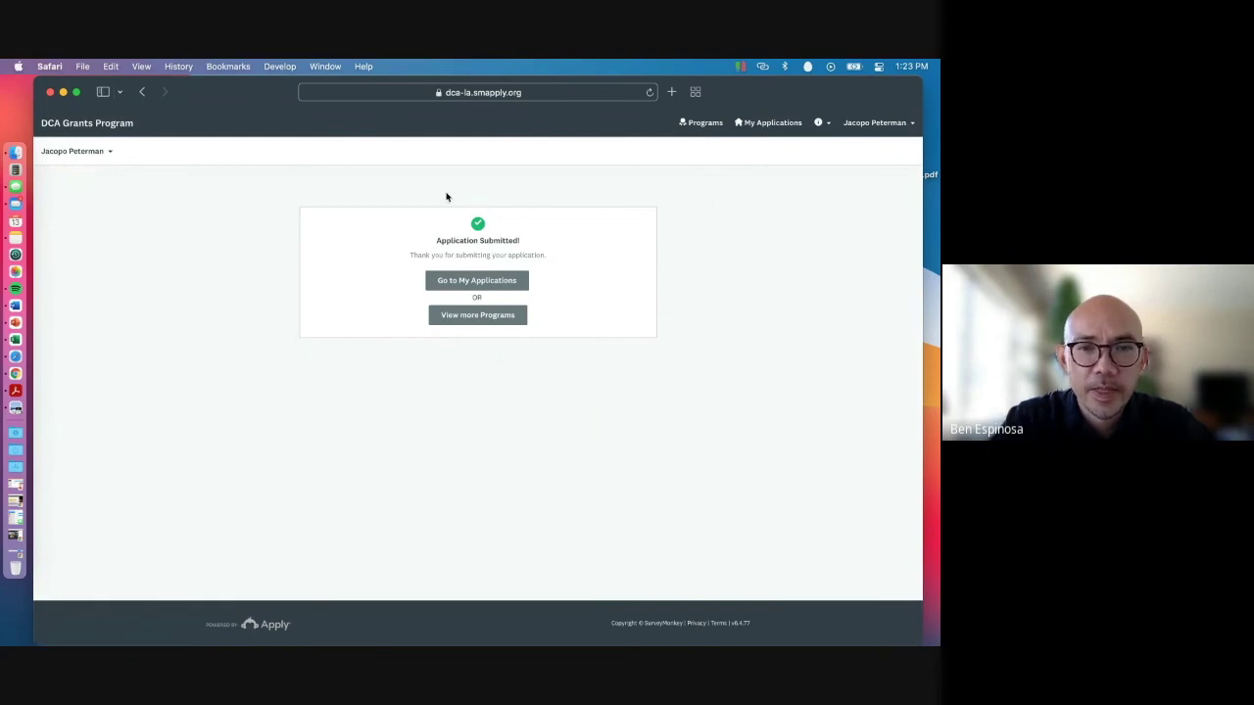
{"action": "left_click_drag", "start_coordinate": [248, 98], "coordinate": [258, 96]}
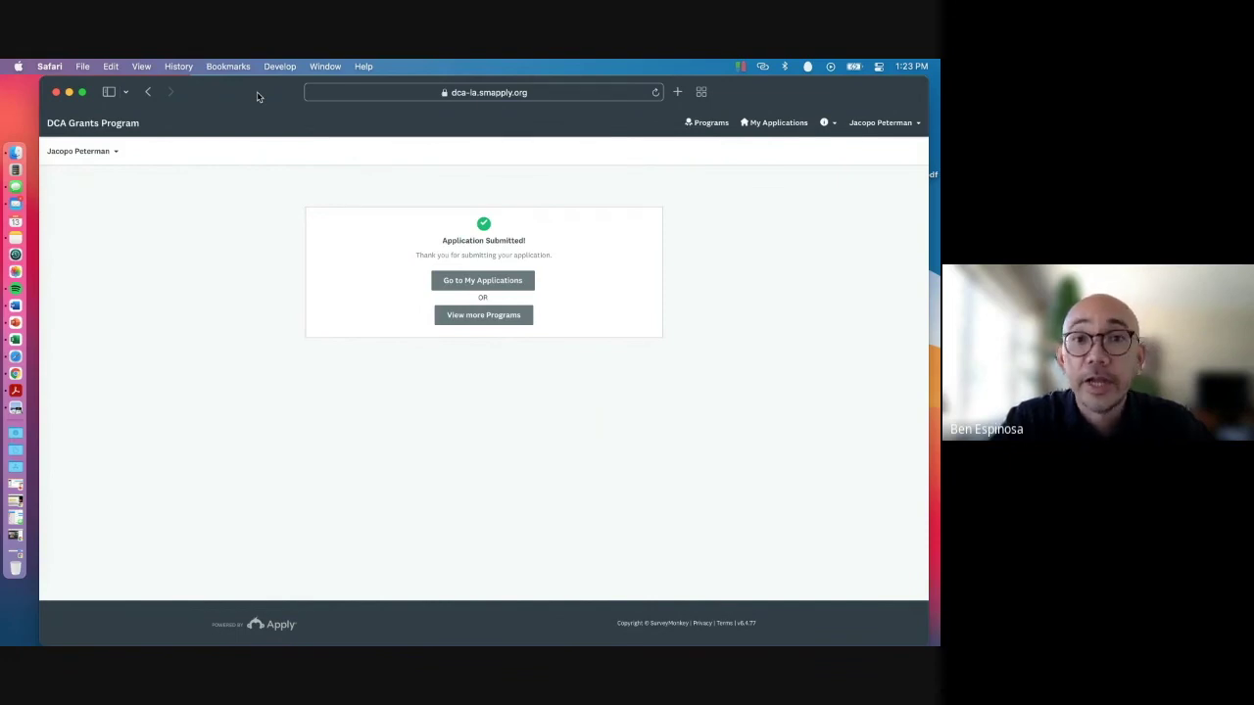
{"action": "left_click_drag", "start_coordinate": [258, 93], "coordinate": [256, 93]}
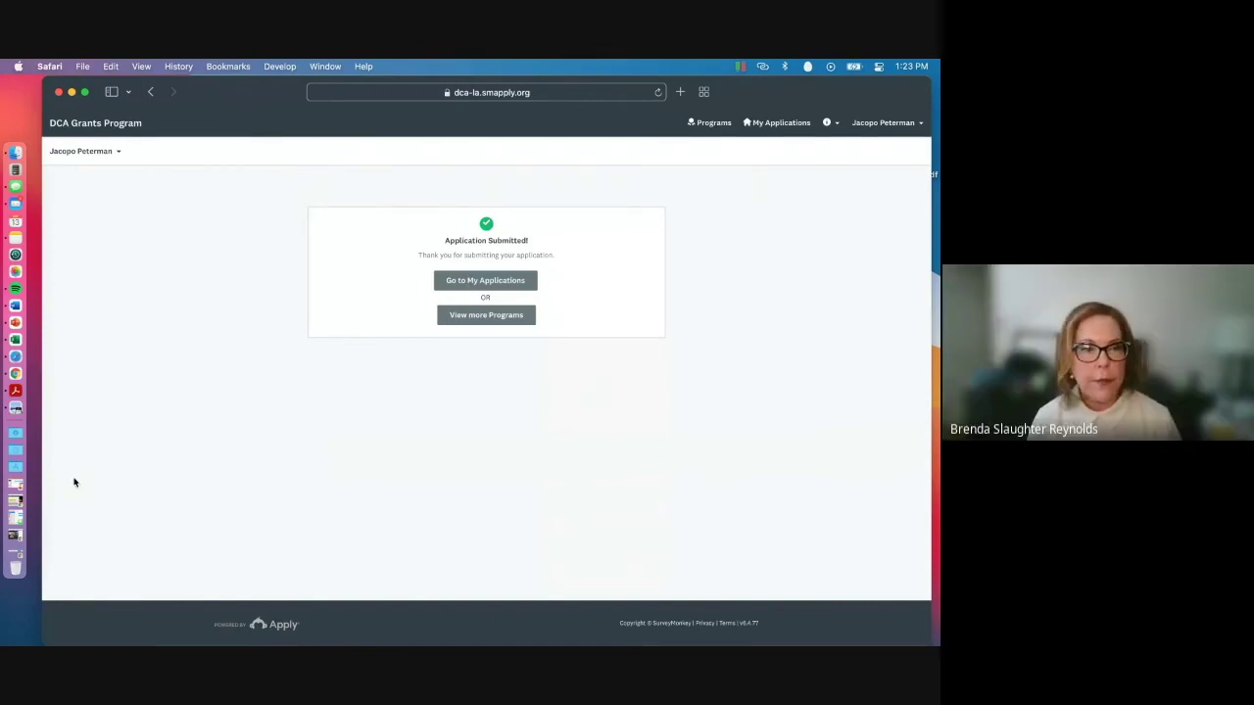
Switch to Chrome and stop the Google Meet screen sharing
{"action": "left_click", "coordinate": [18, 547]}
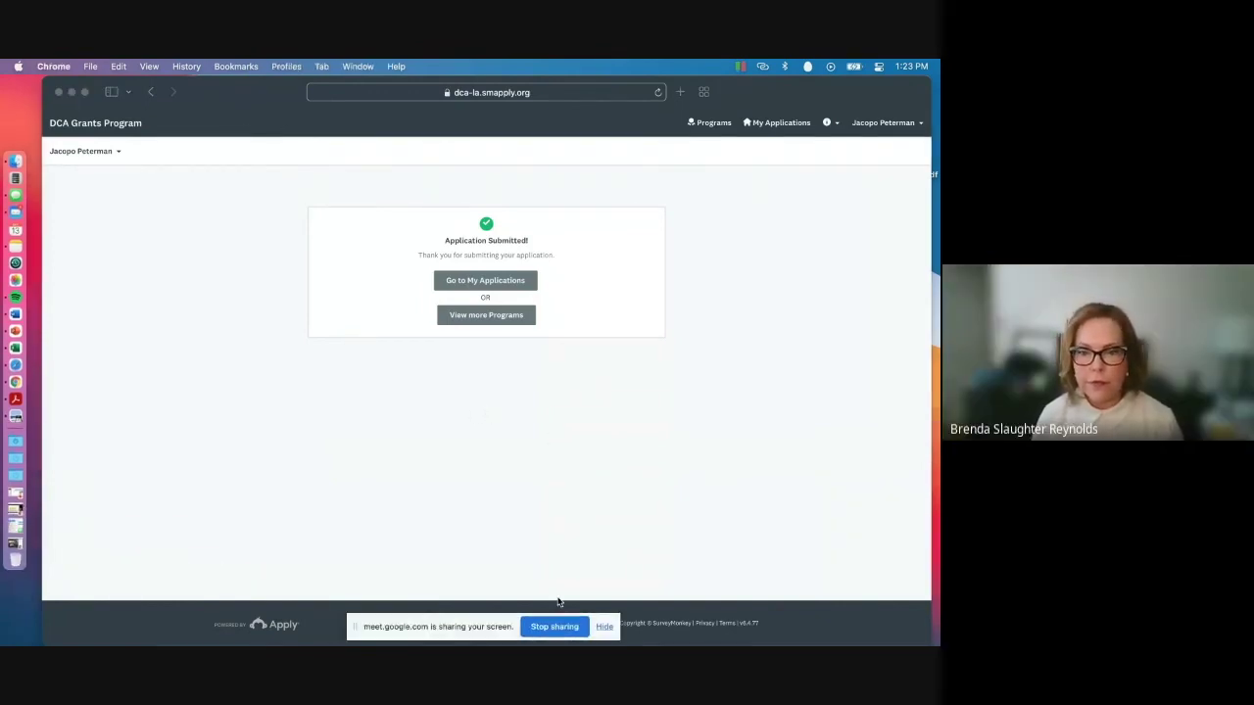
{"action": "left_click", "coordinate": [554, 627]}
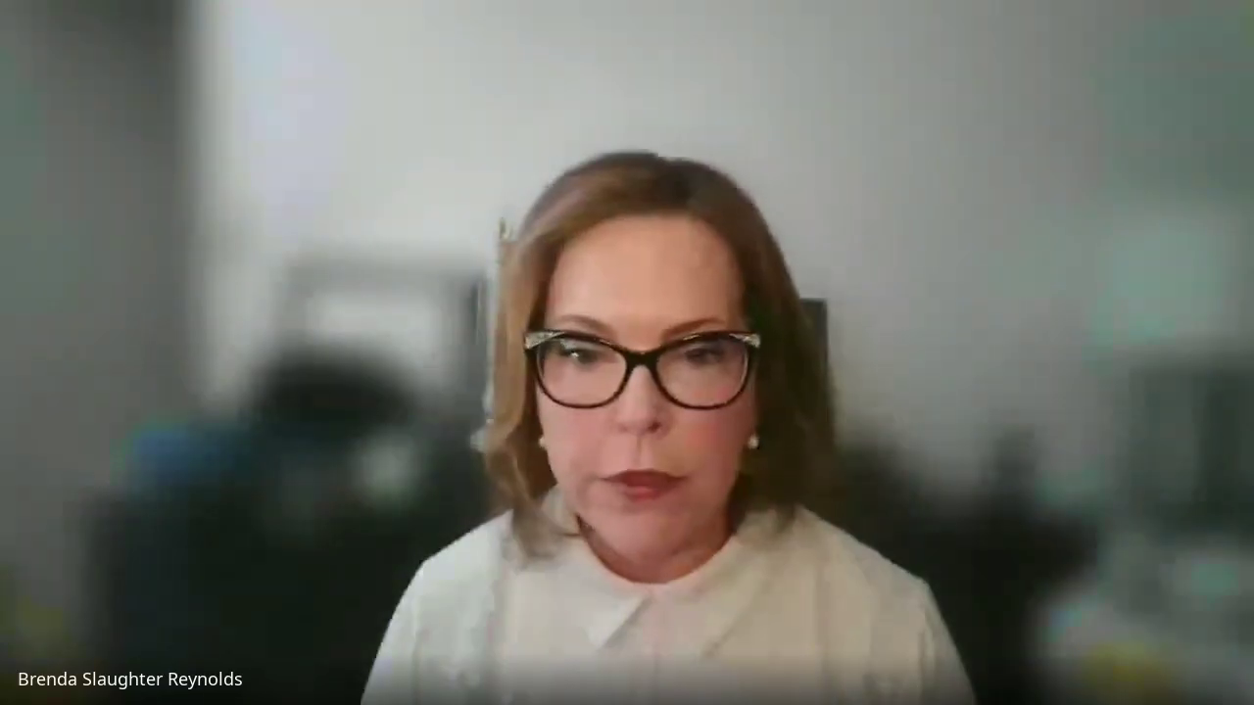